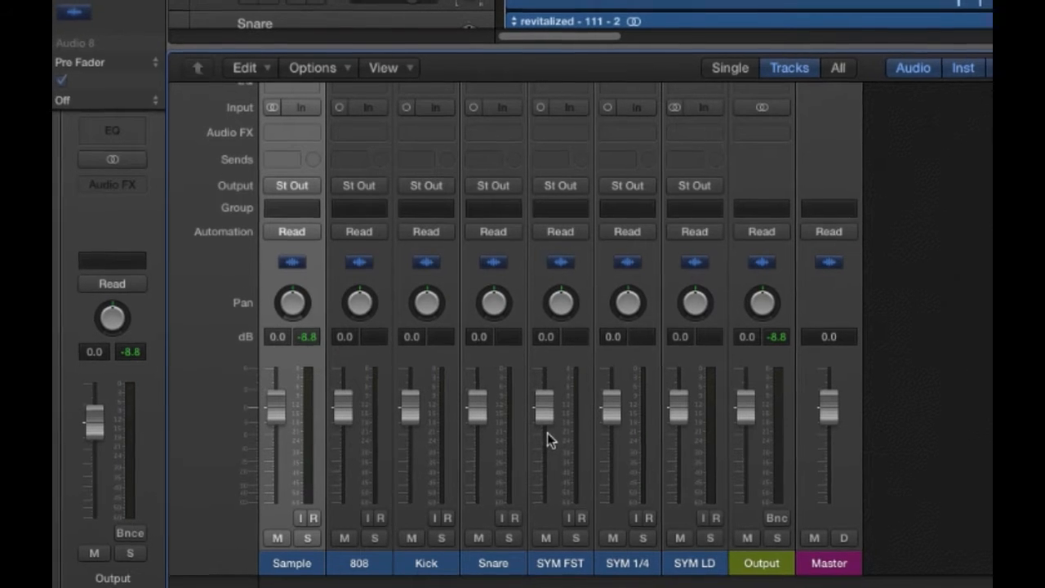
Play the beat from bar 10 and lower the 808 to -3.3 dB, Kick to -5.6 dB, and Snare and SYM FST to -4.2 dB
key("space")
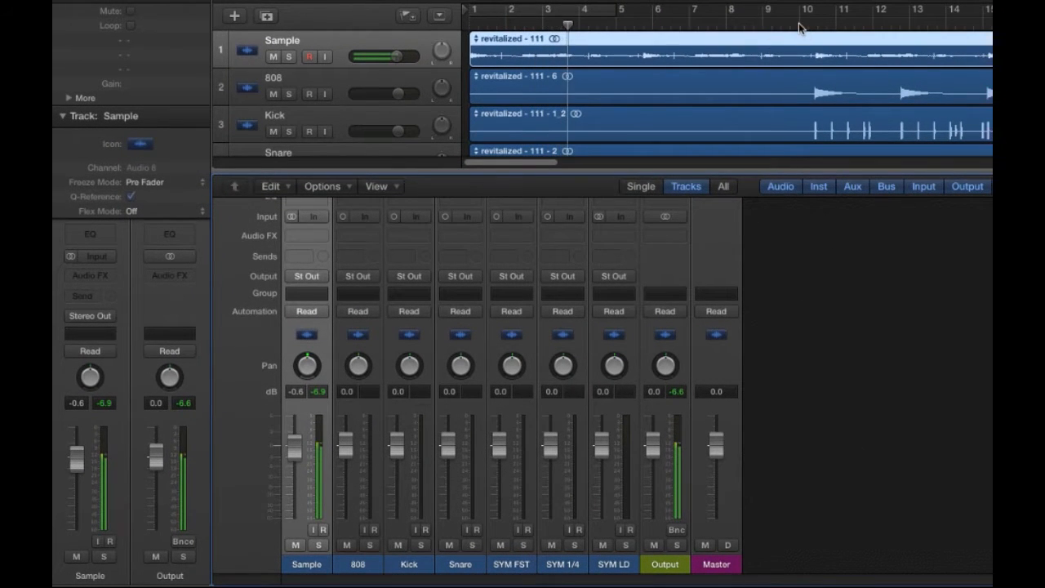
left_click(801, 28)
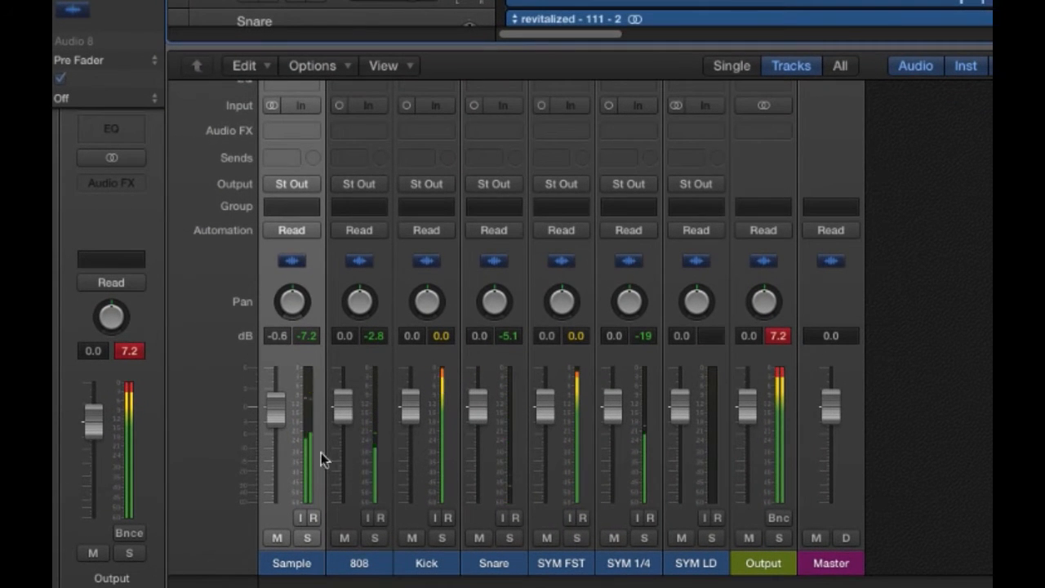
left_click_drag(351, 412, 351, 432)
left_click_drag(411, 403, 419, 456)
left_click_drag(463, 427, 468, 448)
left_click_drag(545, 406, 542, 441)
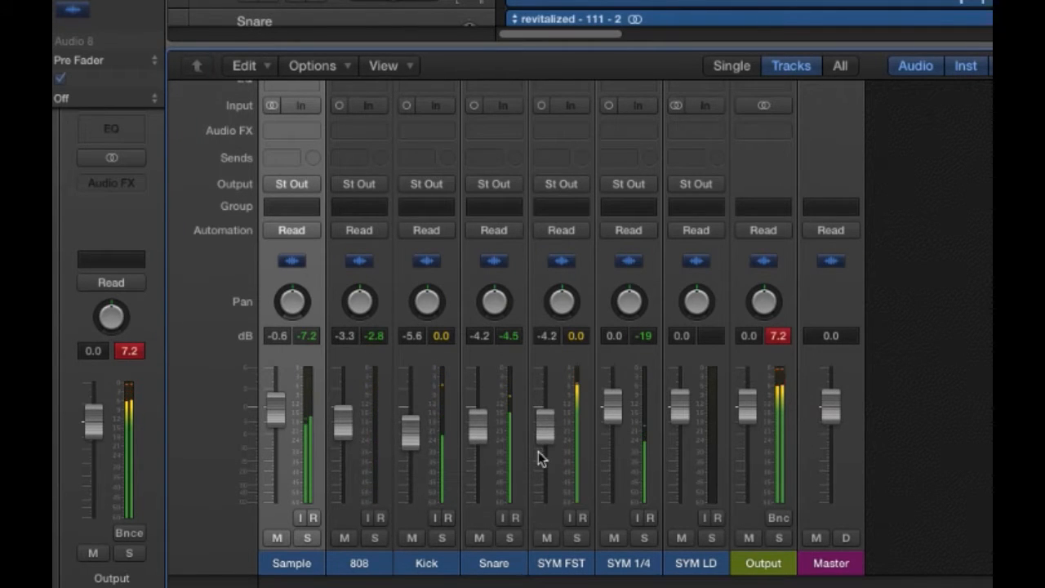
Make the SYM FST and SYM 1/4 channels stereo and lower them to -5.9 dB and -1.9 dB respectively
left_click(540, 106)
left_click(607, 107)
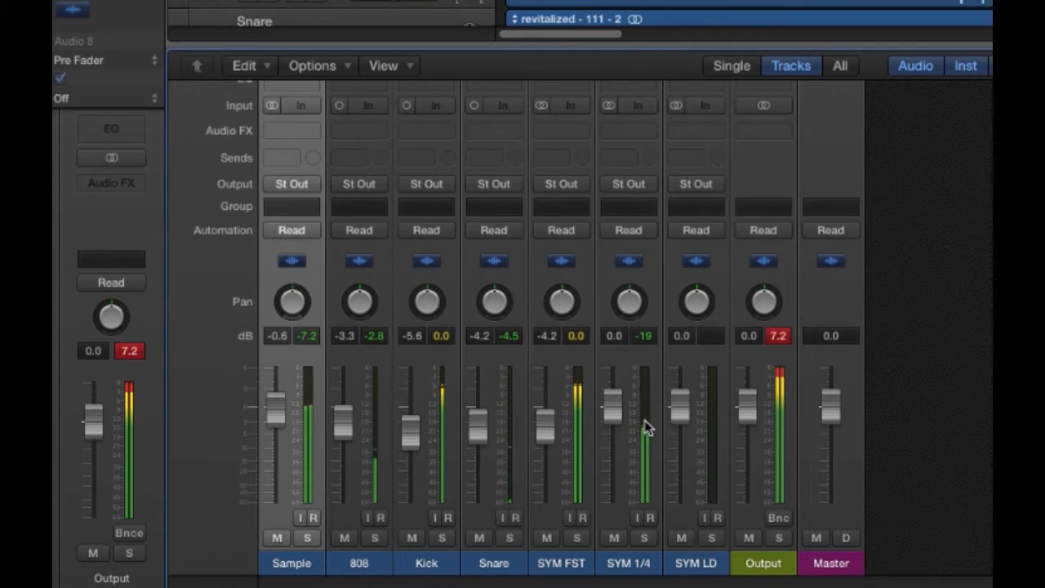
left_click_drag(612, 406, 612, 419)
left_click_drag(546, 427, 551, 433)
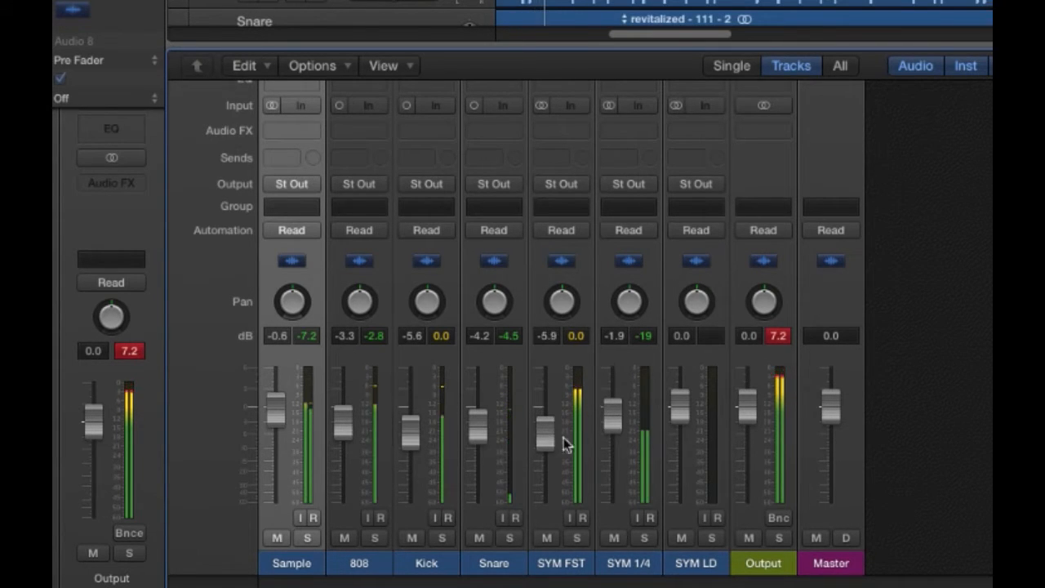
Lower SYM 1/4 to -4.4 dB, SYM FST to -8.2 dB, Snare to -7.8 dB and 808 to -7.4 dB, and reset the Output peak reading
left_click_drag(612, 415, 612, 428)
left_click_drag(546, 433, 545, 441)
left_click_drag(477, 431, 478, 446)
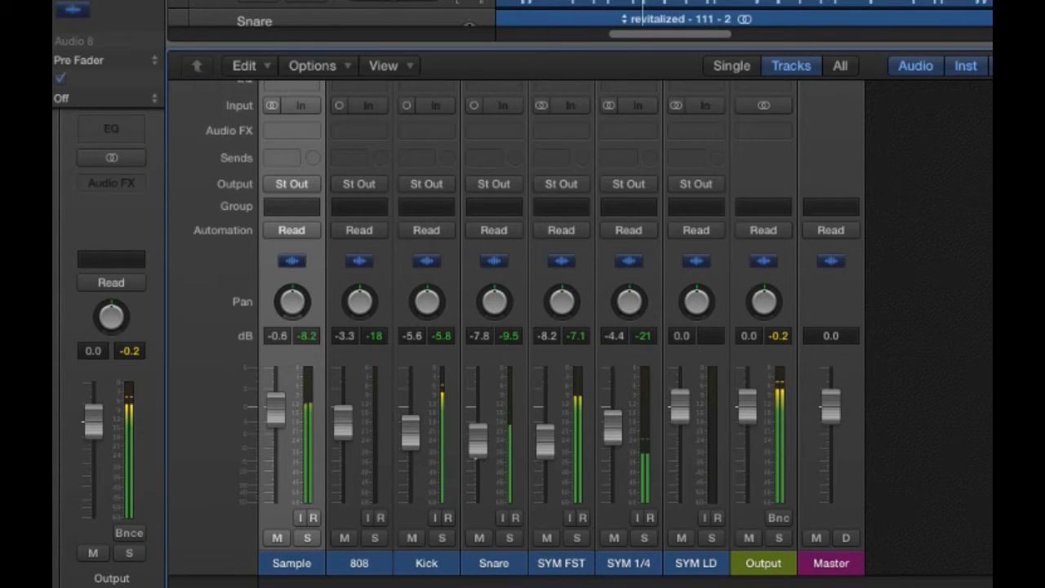
left_click_drag(343, 423, 343, 441)
left_click(778, 338)
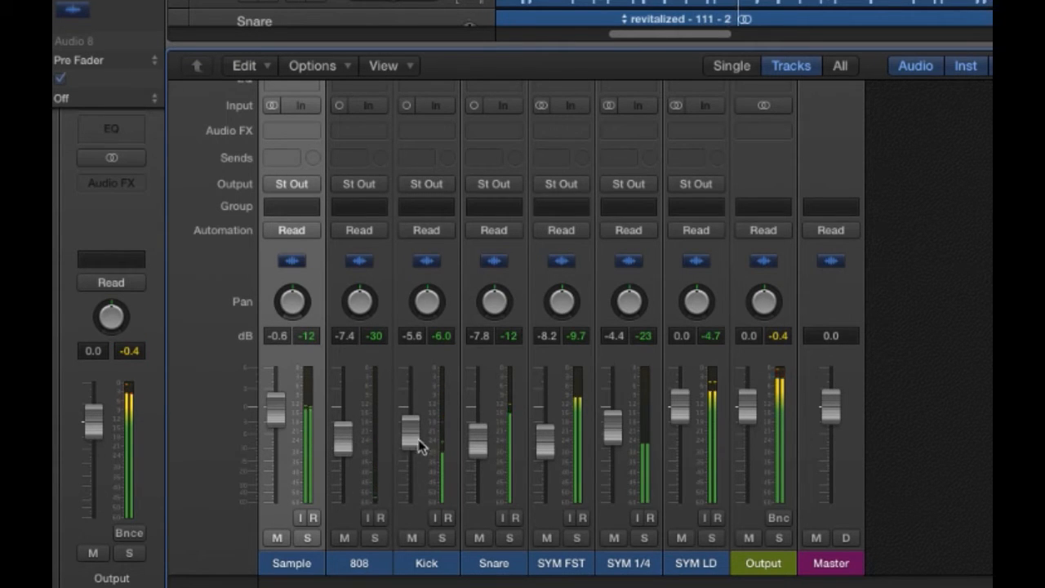
Rebalance the faders to -7.2 dB for Kick, -6.2 dB for Snare, -10.4 dB for SYM FST and -5.8 dB for SYM 1/4
left_click_drag(410, 434, 410, 443)
left_click_drag(488, 441, 483, 448)
left_click_drag(549, 441, 548, 449)
left_click_drag(608, 432, 609, 437)
left_click_drag(475, 448, 477, 424)
left_click_drag(411, 437, 410, 436)
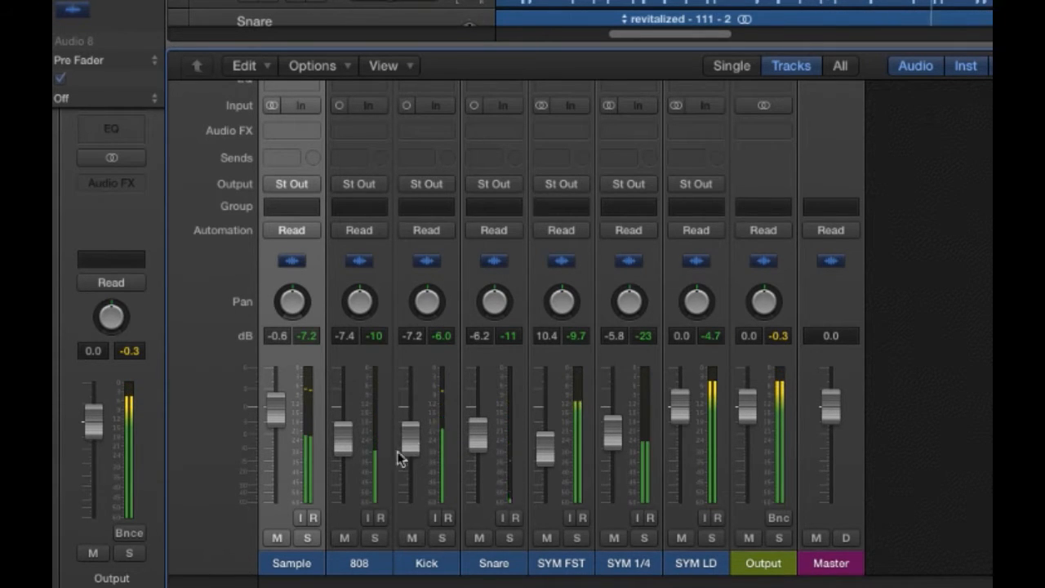
Set the 808 to -6.6 dB, SYM FST to -14.6 dB, SYM 1/4 to -7.4 dB and SYM LD to -2.3 dB
left_click_drag(343, 439, 343, 435)
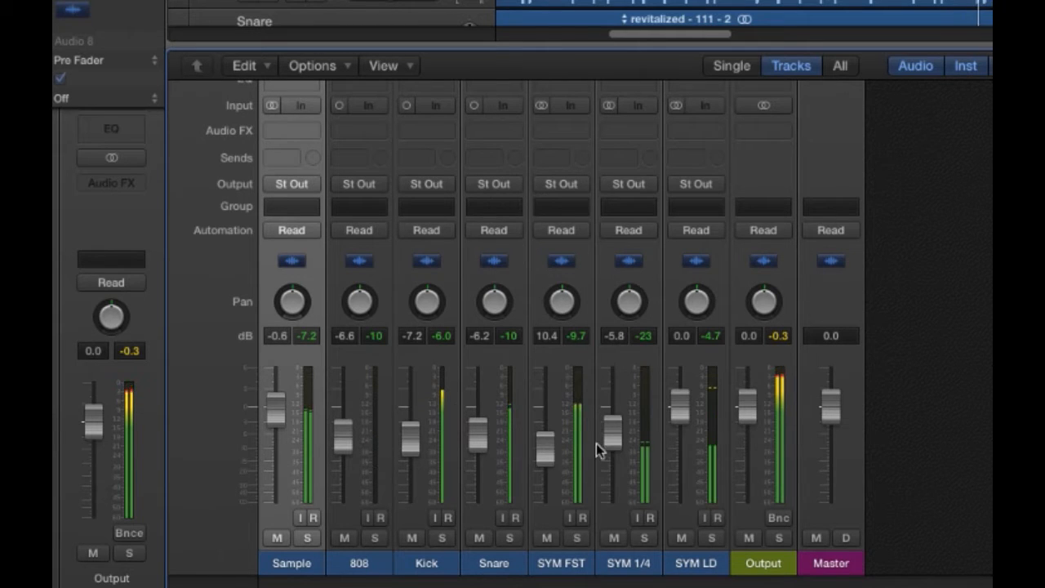
left_click_drag(544, 448, 546, 461)
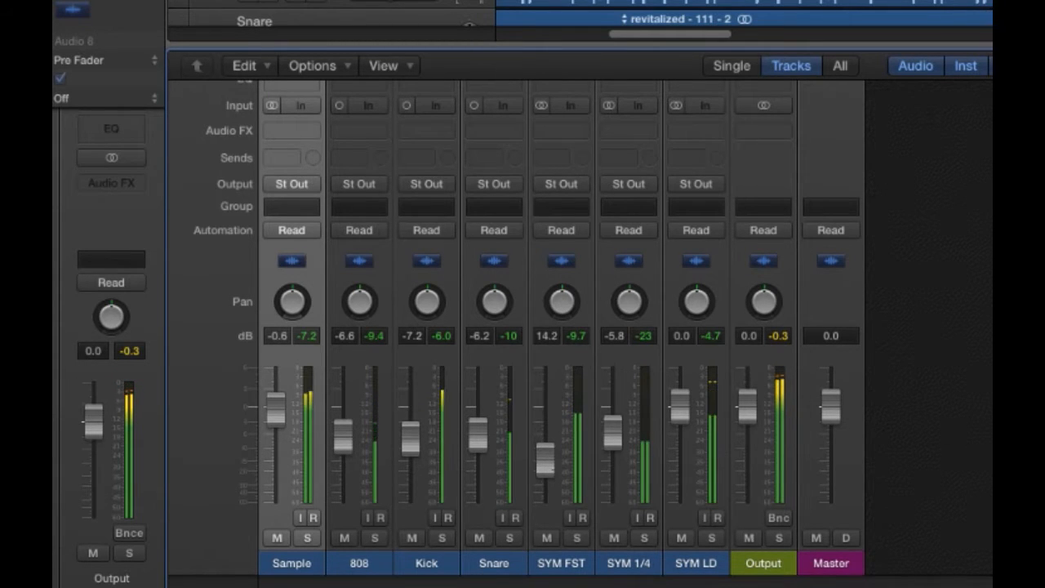
left_click_drag(618, 449, 617, 457)
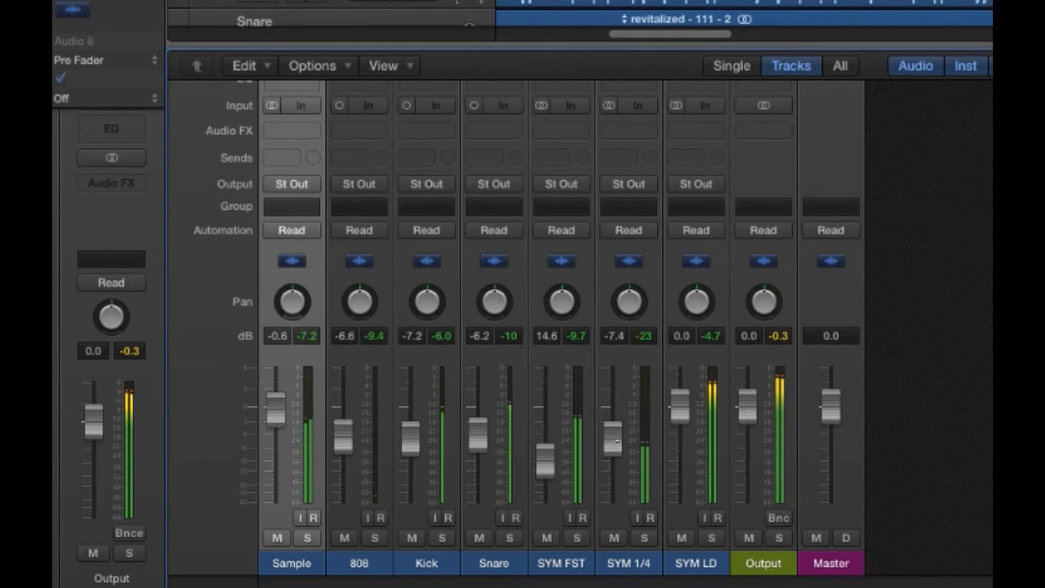
left_click_drag(675, 419, 682, 434)
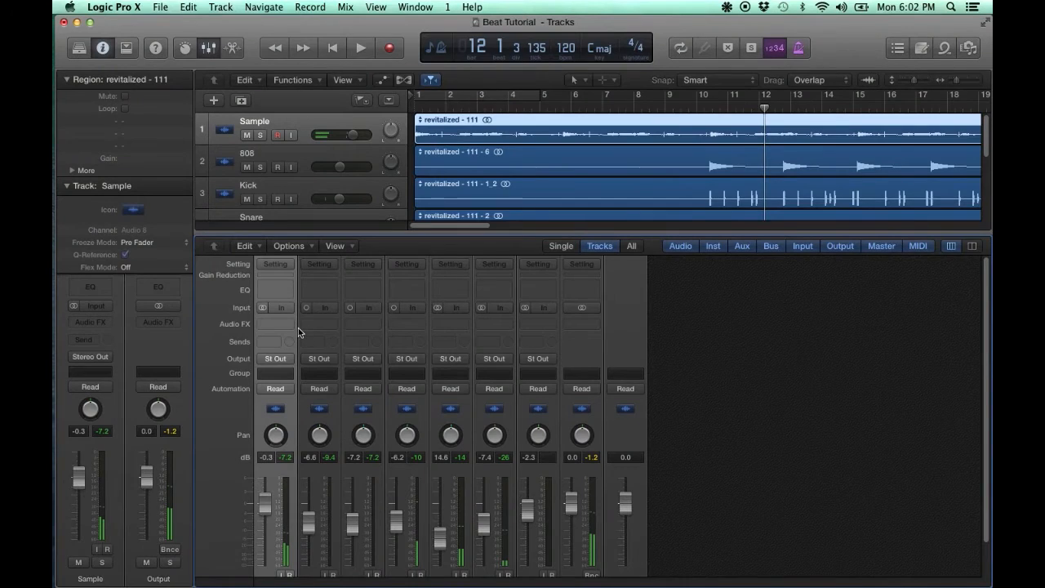
Add a Channel EQ to the Sample track, cut 2.5 dB at 1120 Hz with a Q of 0.27, and audition the result
left_click(279, 292)
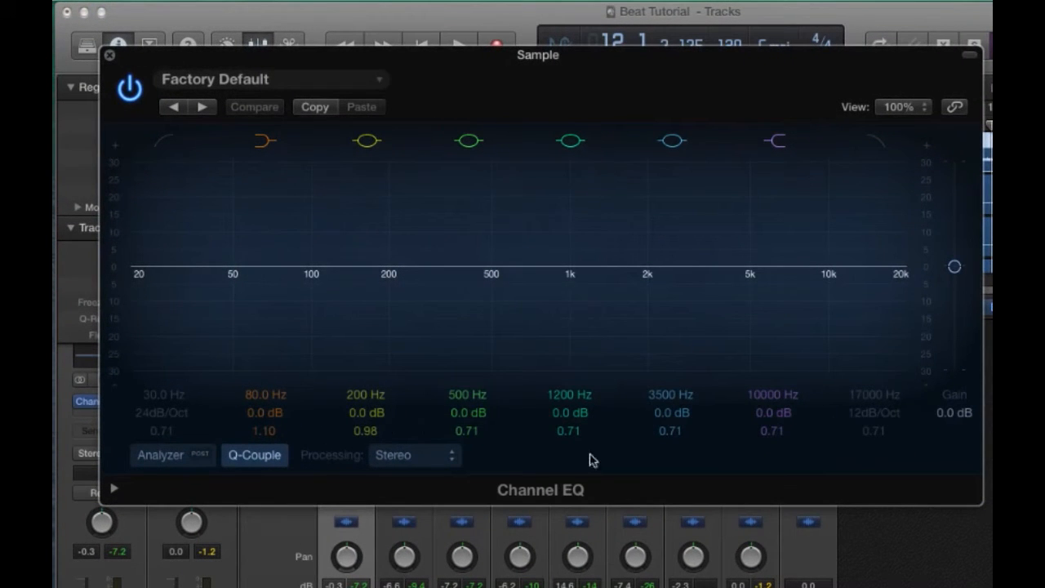
left_click_drag(508, 293, 583, 303)
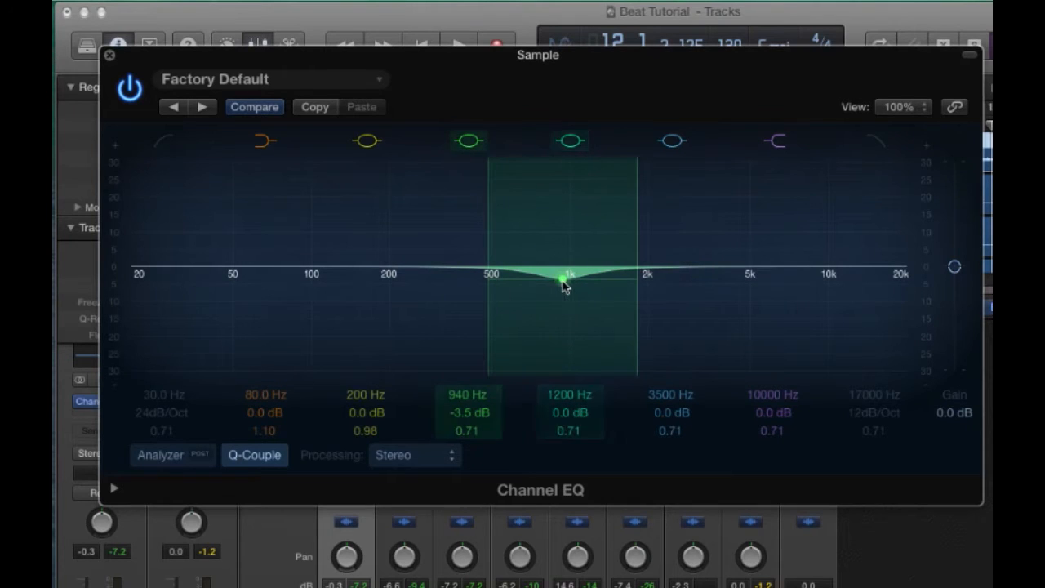
mouse_move(619, 274)
left_mouse_down()
mouse_move(593, 274)
mouse_move(611, 270)
left_mouse_up()
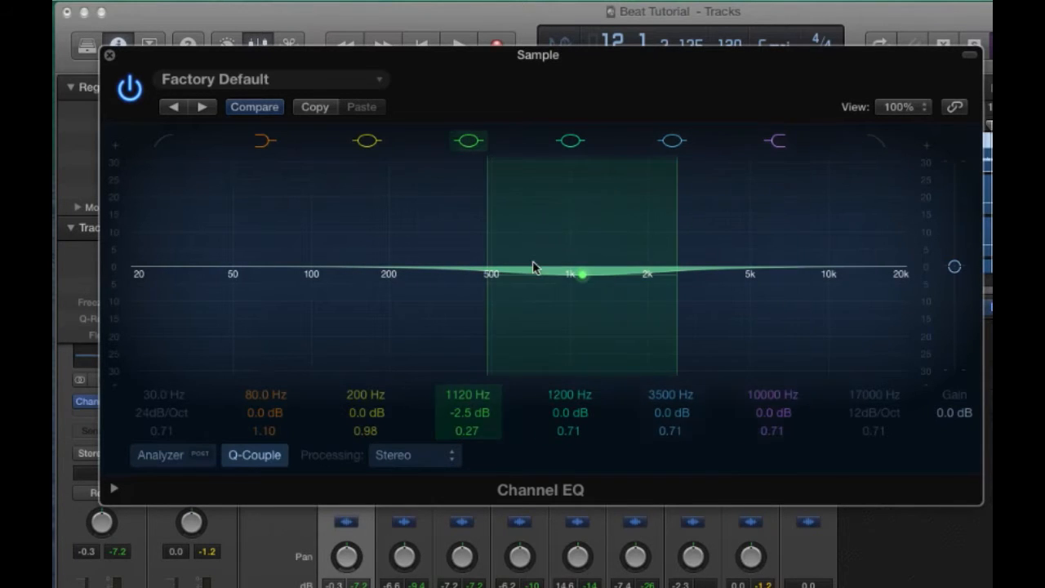
key("space")
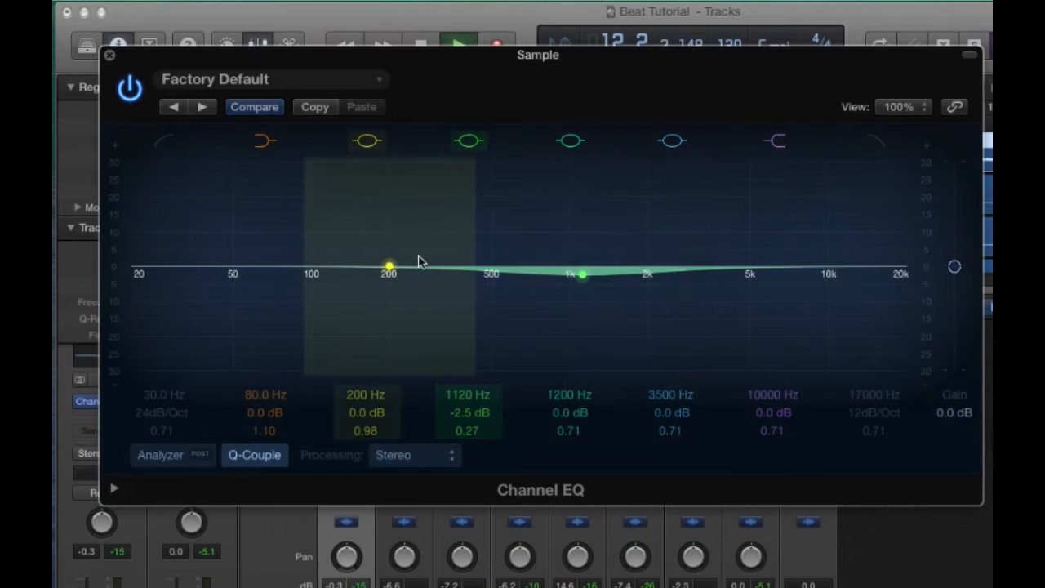
key("space")
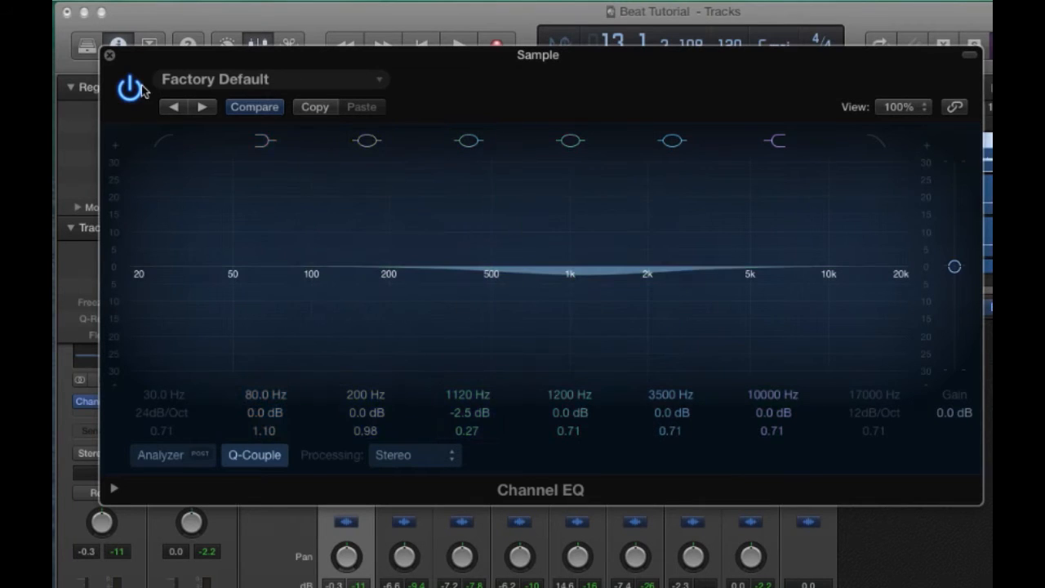
left_click(109, 55)
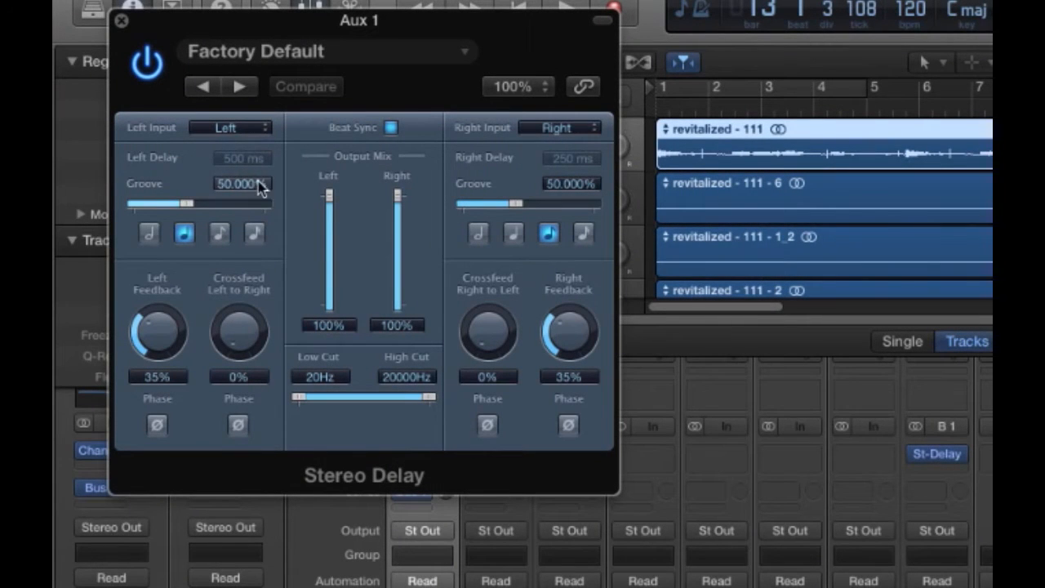
Turn off Beat Sync in the Aux 1 Stereo Delay, set the left delay to 90 ms and the right to 100 ms, and audition it
left_click(388, 130)
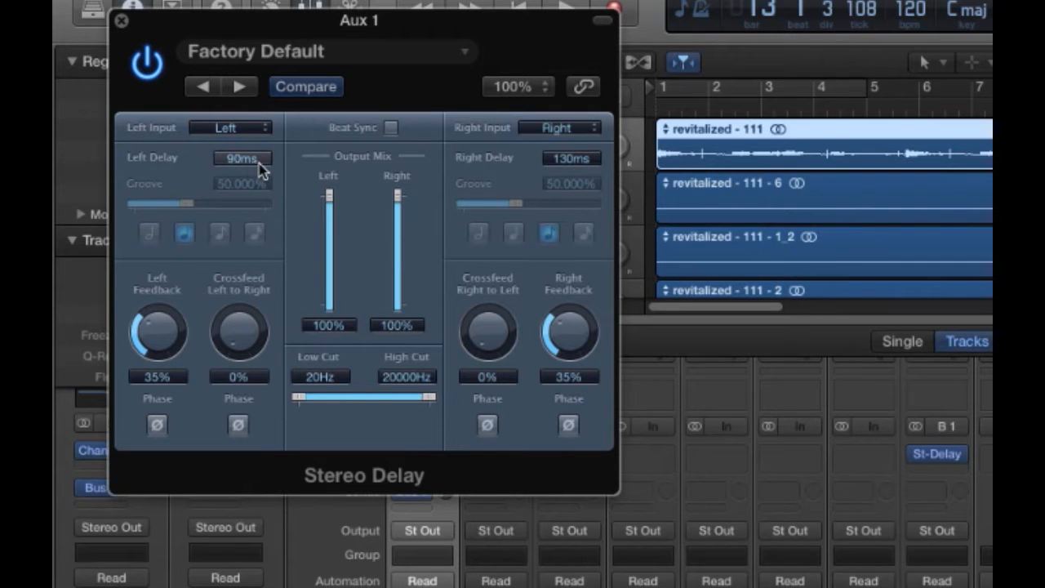
left_click_drag(571, 165, 571, 168)
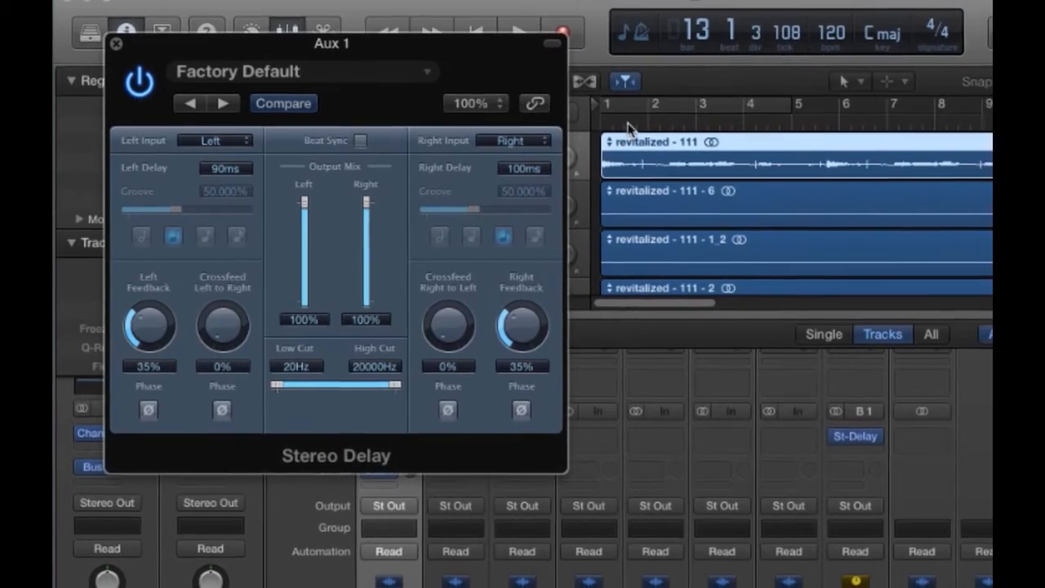
key("space")
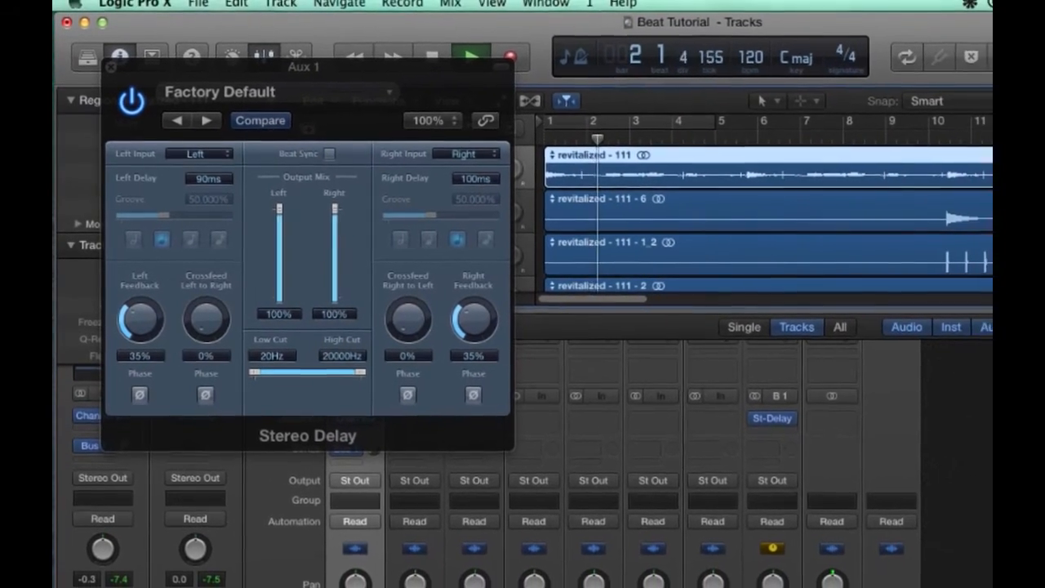
left_click_drag(263, 83, 491, 57)
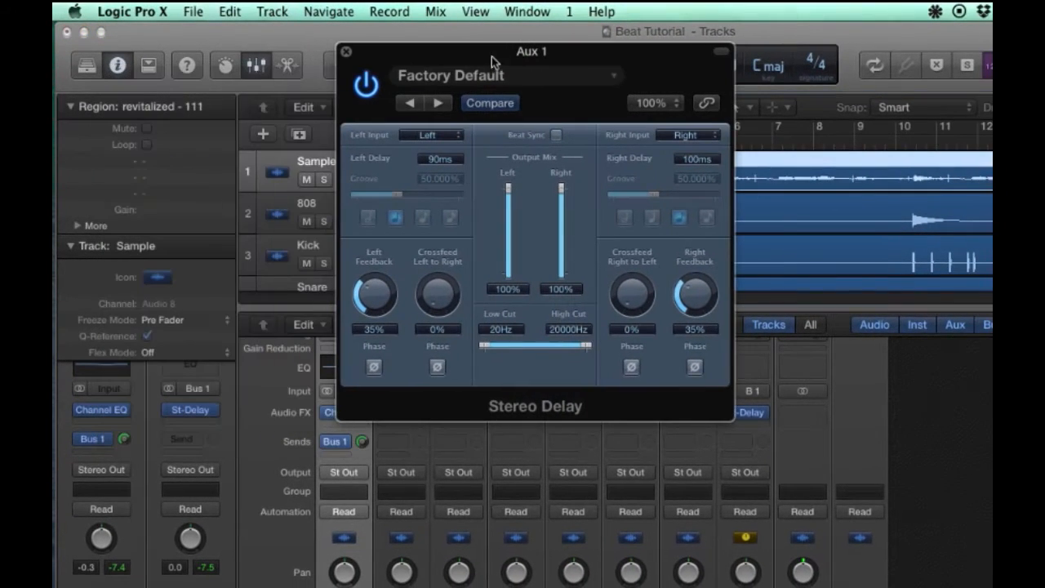
left_click(346, 53)
key("space")
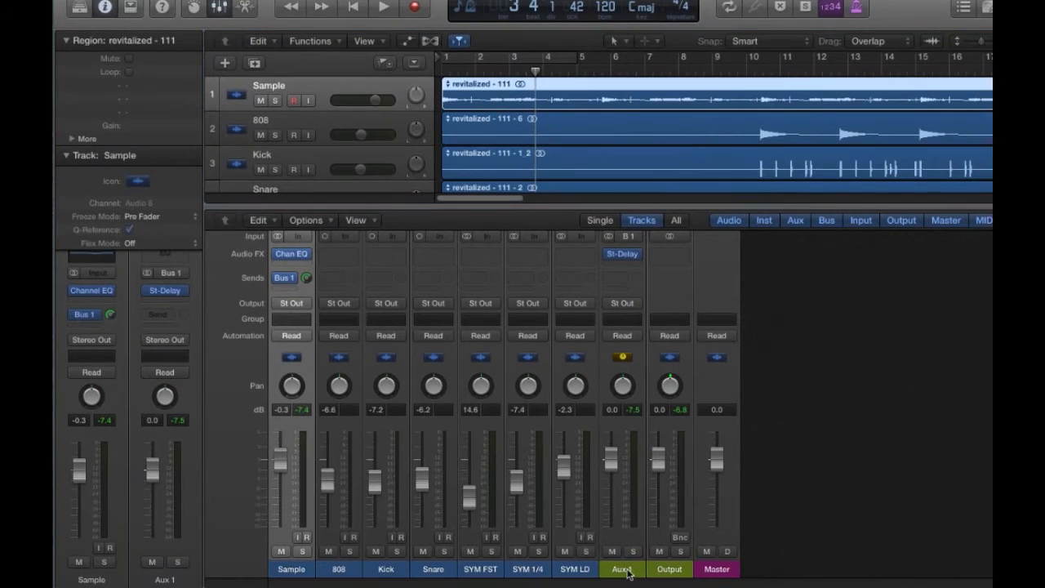
Rename the Aux 1 channel as FST DL and check its Stereo Delay settings
left_click(627, 570)
double_click(627, 570)
type("FST DL")
key("Return")
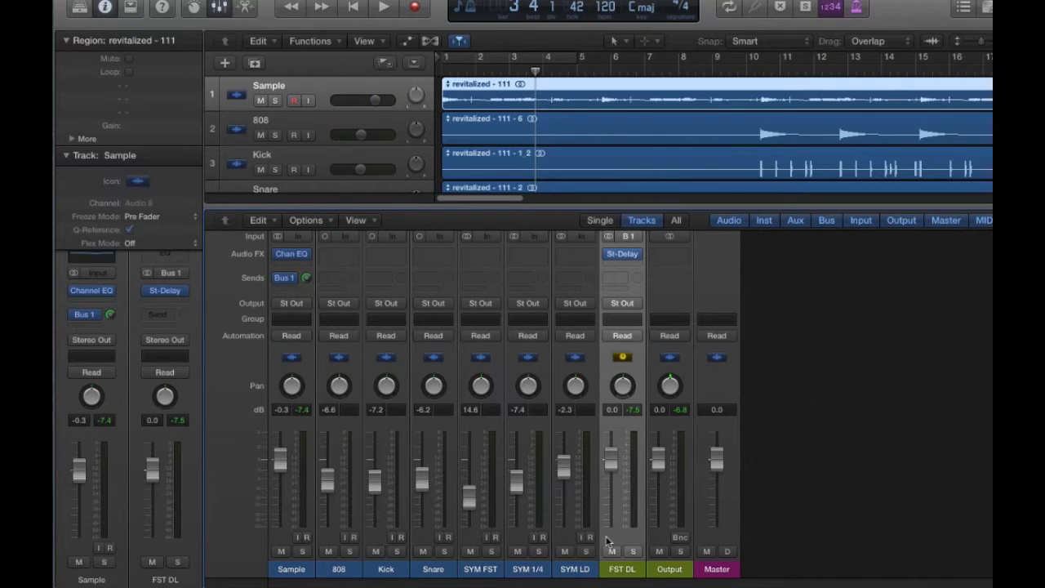
scroll(612, 306, "up", 1)
left_click(623, 283)
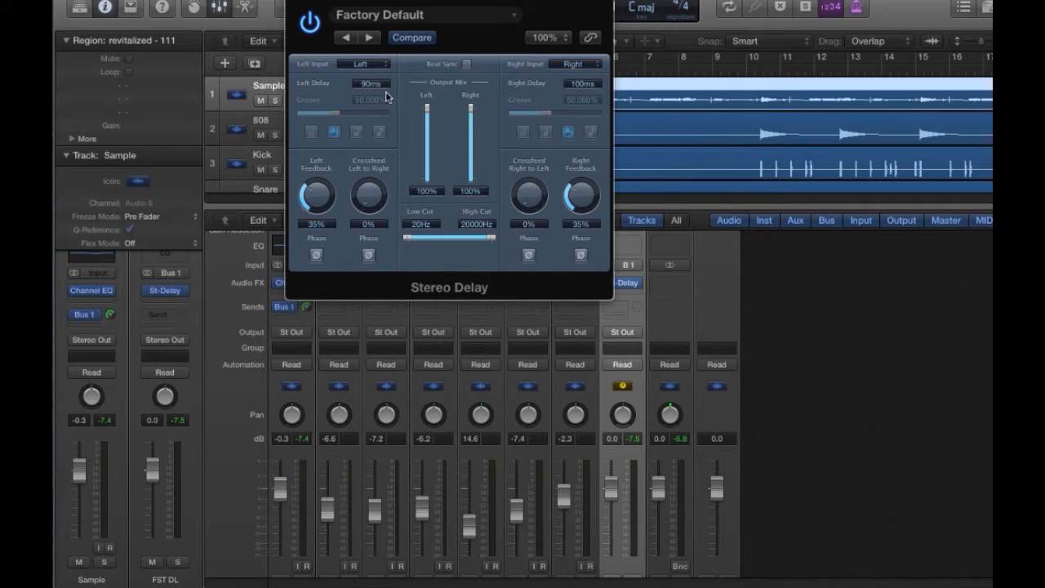
left_click(295, 2)
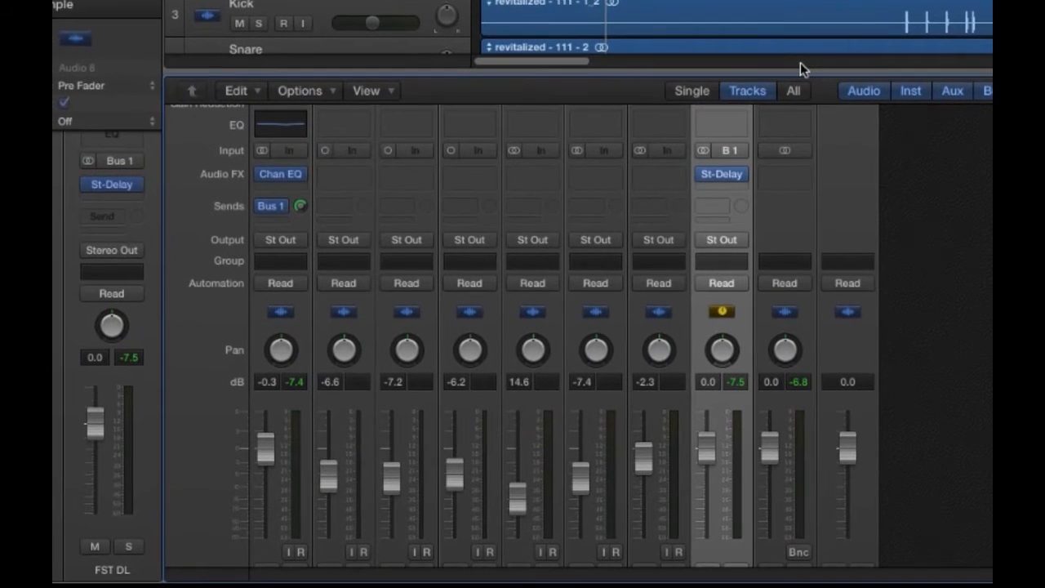
Play the beat and lower the FST DL fader to -6.6 dB and the Sample fader to -3.6 dB
key("space")
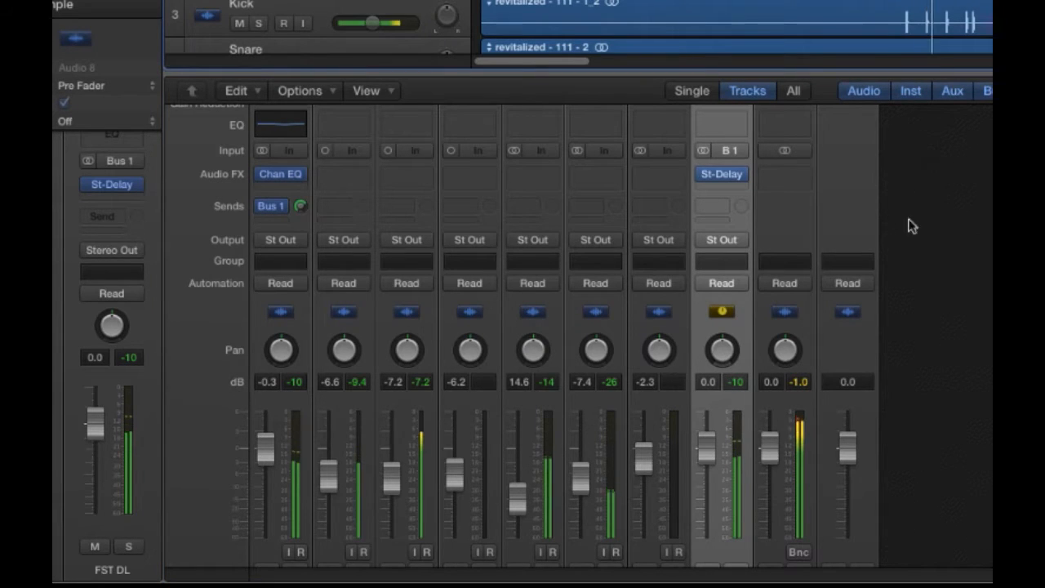
left_click_drag(709, 451, 707, 482)
left_click_drag(282, 469, 282, 481)
left_click_drag(701, 483, 707, 472)
left_click_drag(262, 466, 260, 472)
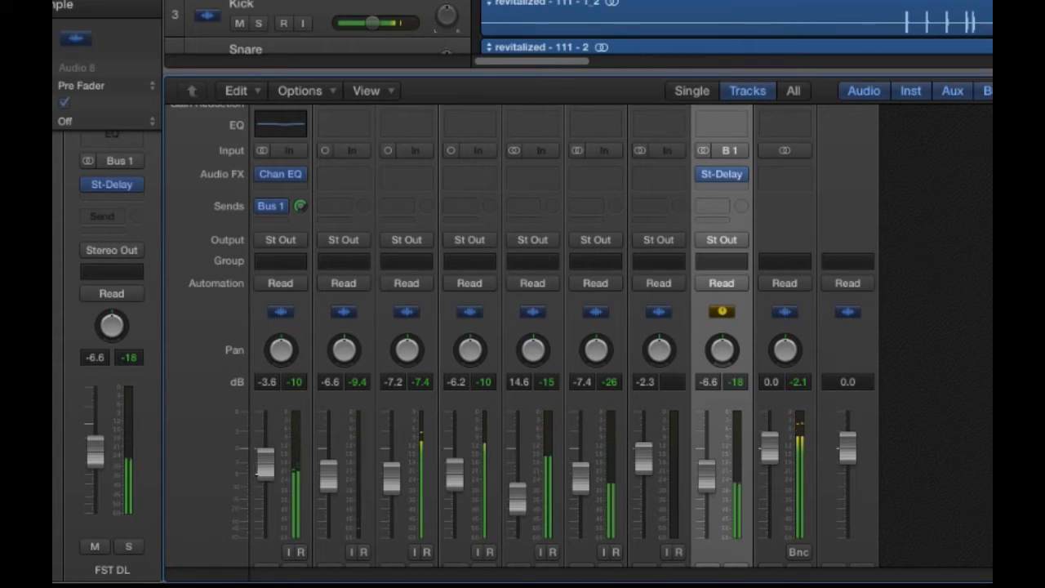
Pan Sample to -6 and FST DL to +9, and raise the FST DL fader to -5.1 dB
left_click_drag(282, 349, 282, 357)
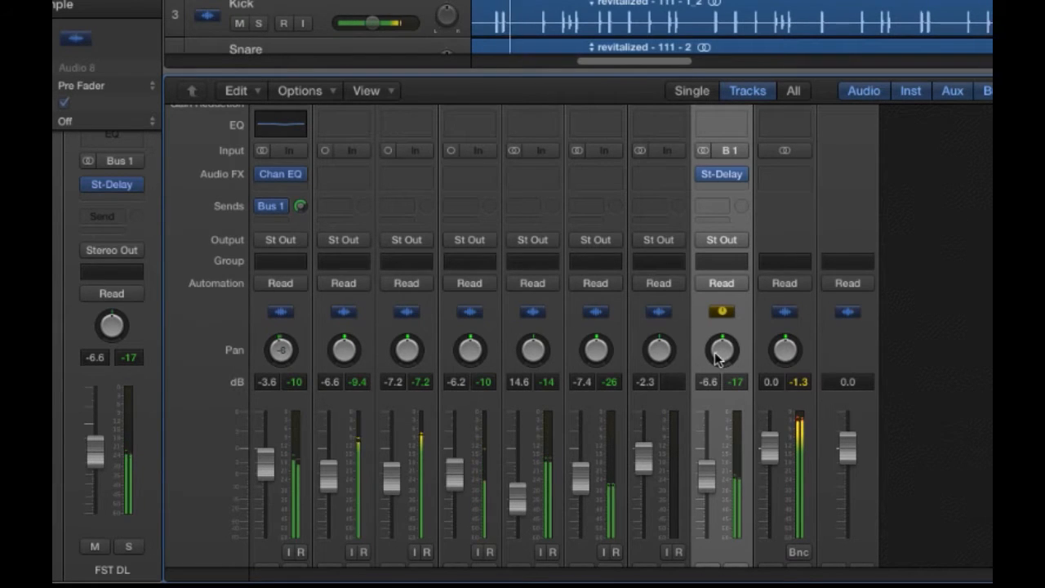
left_click_drag(719, 357, 719, 350)
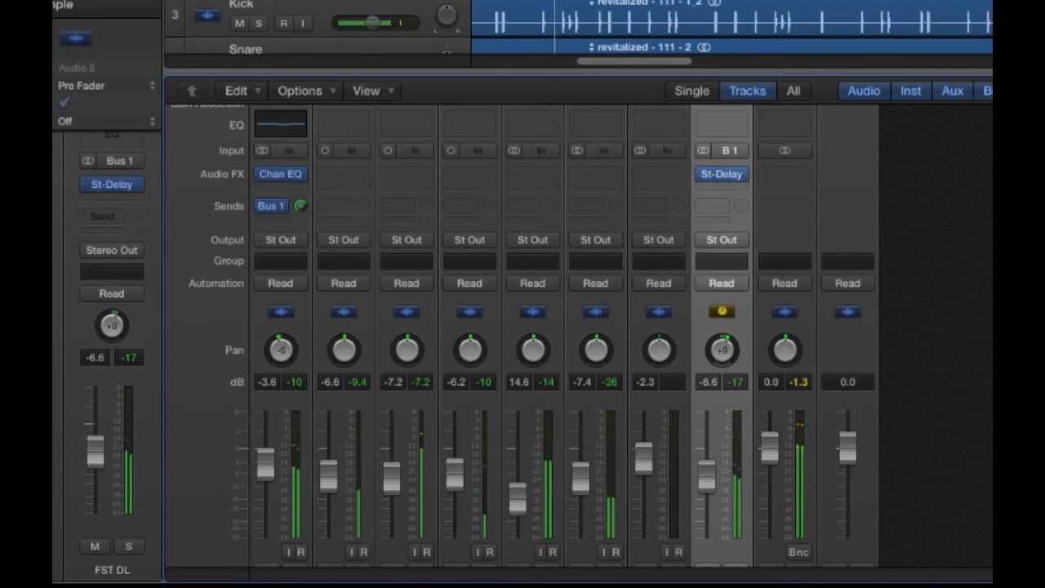
left_click_drag(706, 473, 707, 468)
Stop the full playback, solo the 808 channel and play it on its own
scroll(572, 384, "down", 2)
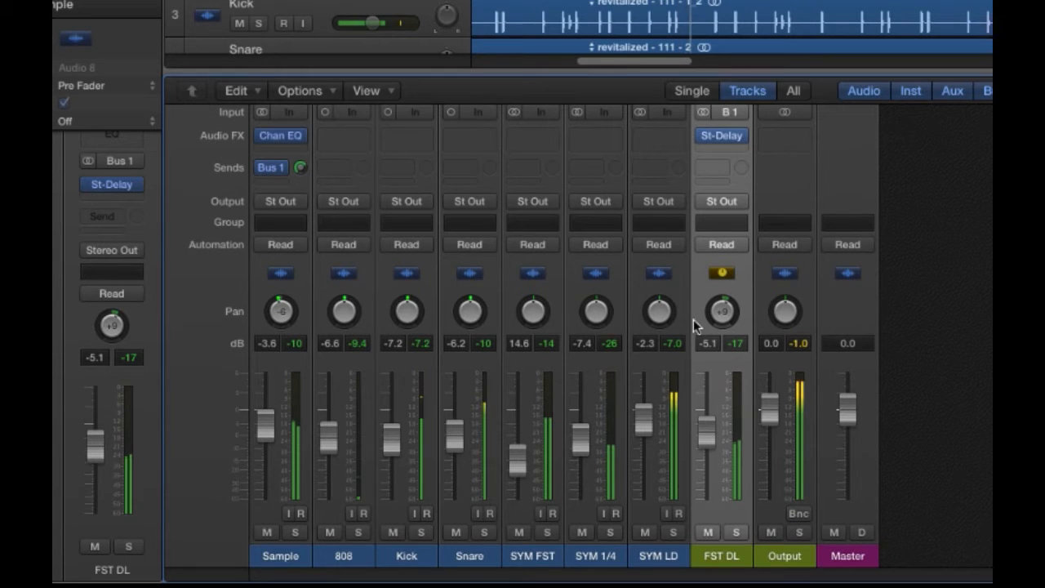
left_click(364, 490)
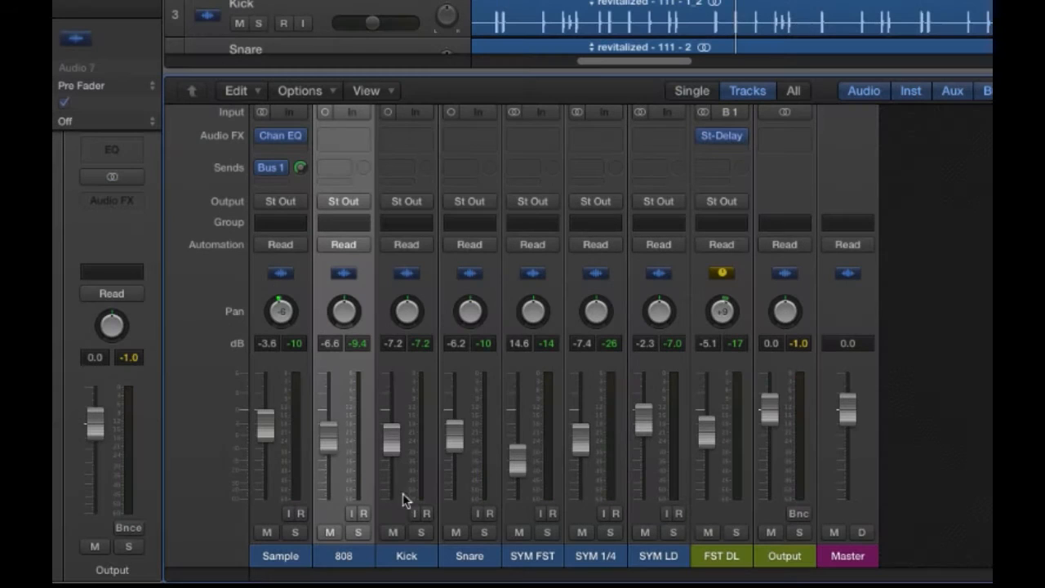
scroll(331, 369, "up", 3)
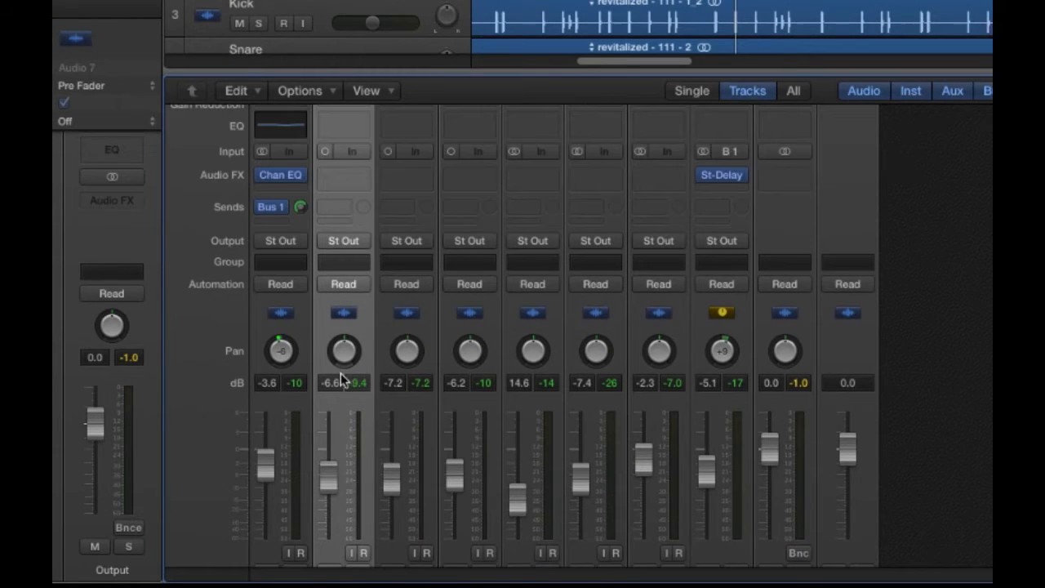
scroll(391, 344, "down", 3)
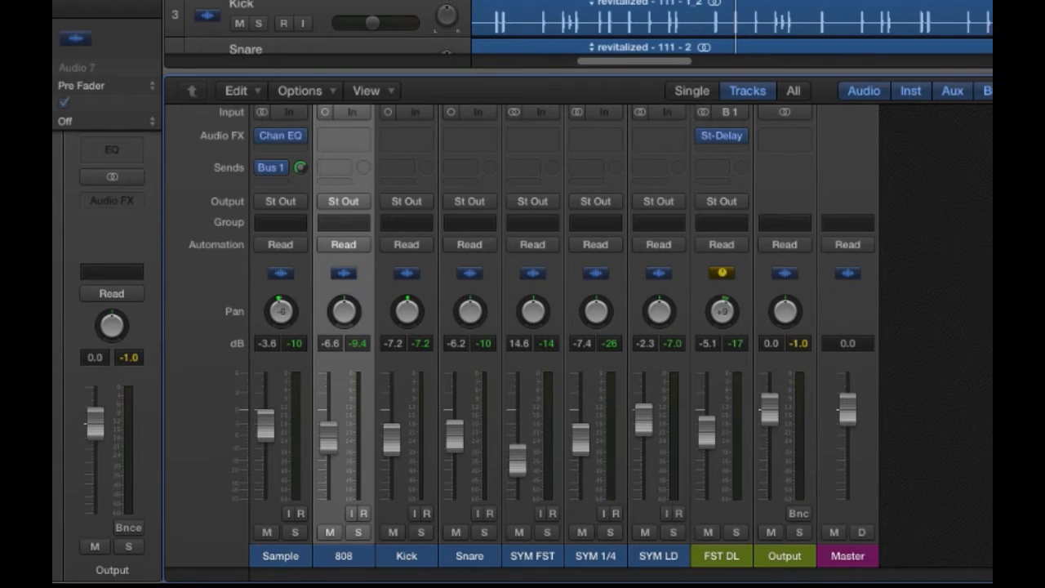
key("s")
key("space")
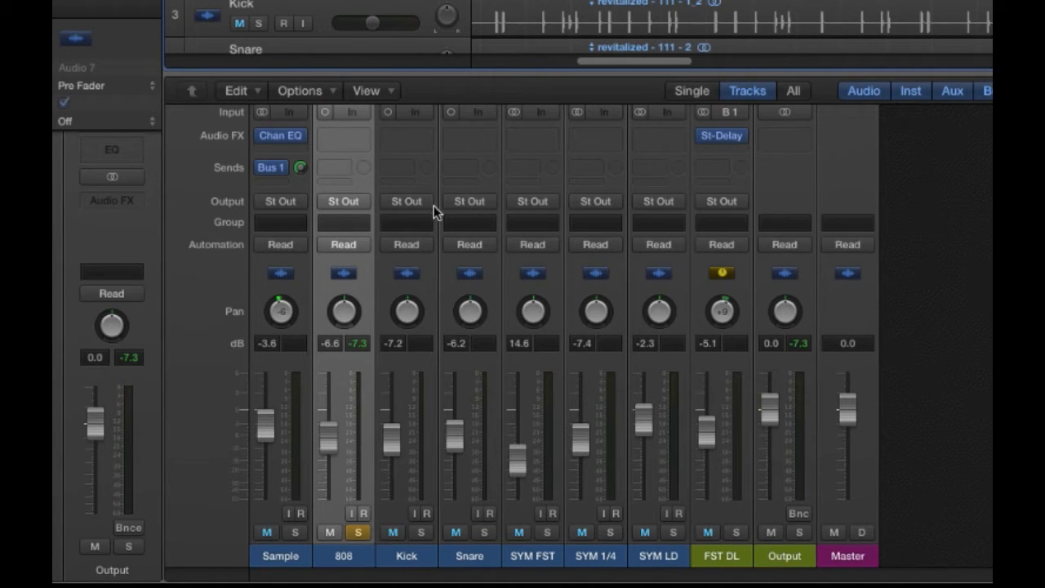
Add a send to Bus 2 on the 808 channel and raise its send level
left_click(349, 170)
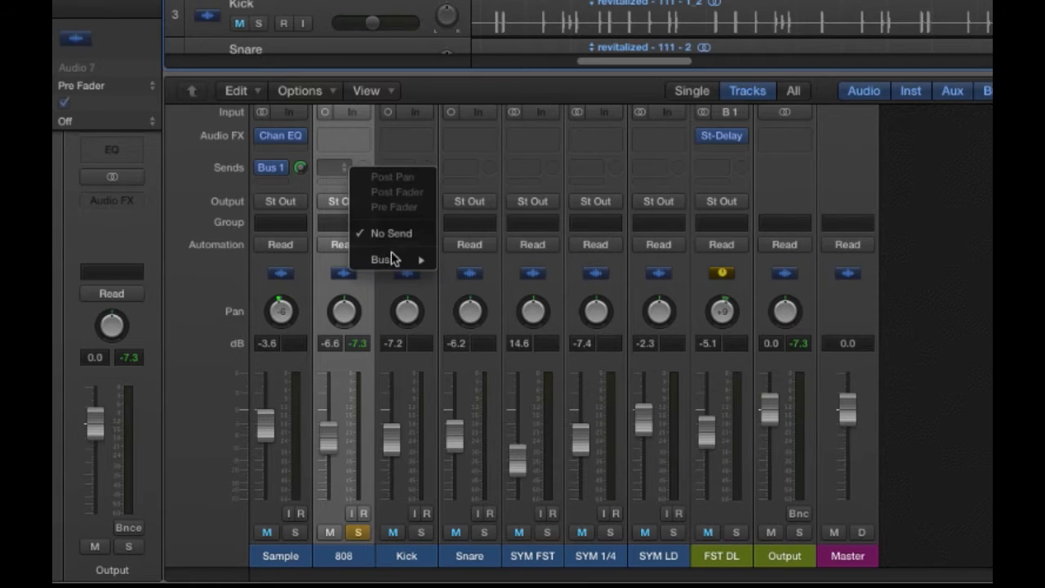
mouse_move(395, 260)
left_click(474, 275)
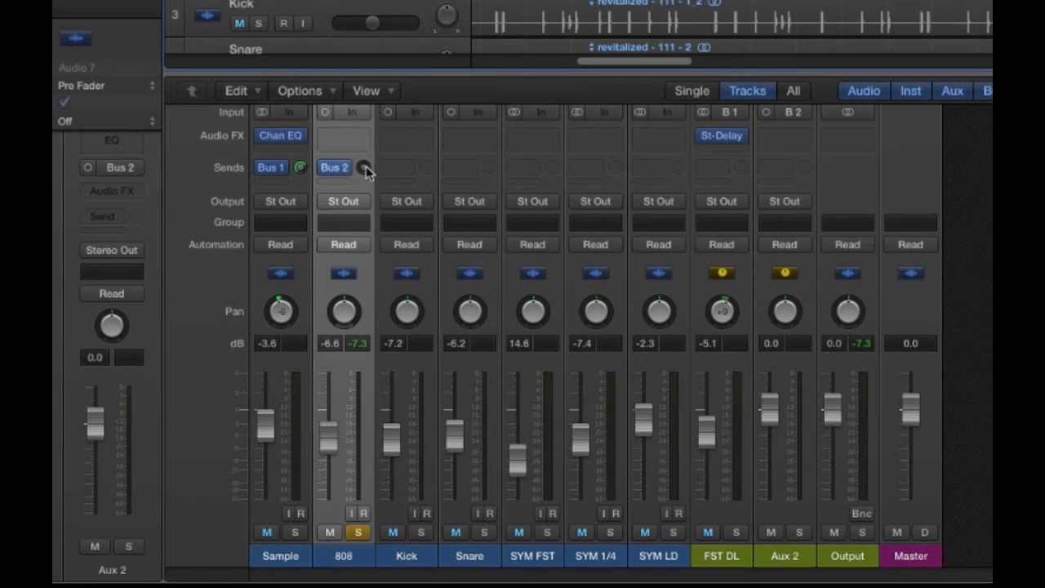
left_click_drag(365, 173, 369, 188)
Rename the Aux 2 channel as 808 DST
left_click(790, 556)
double_click(789, 556)
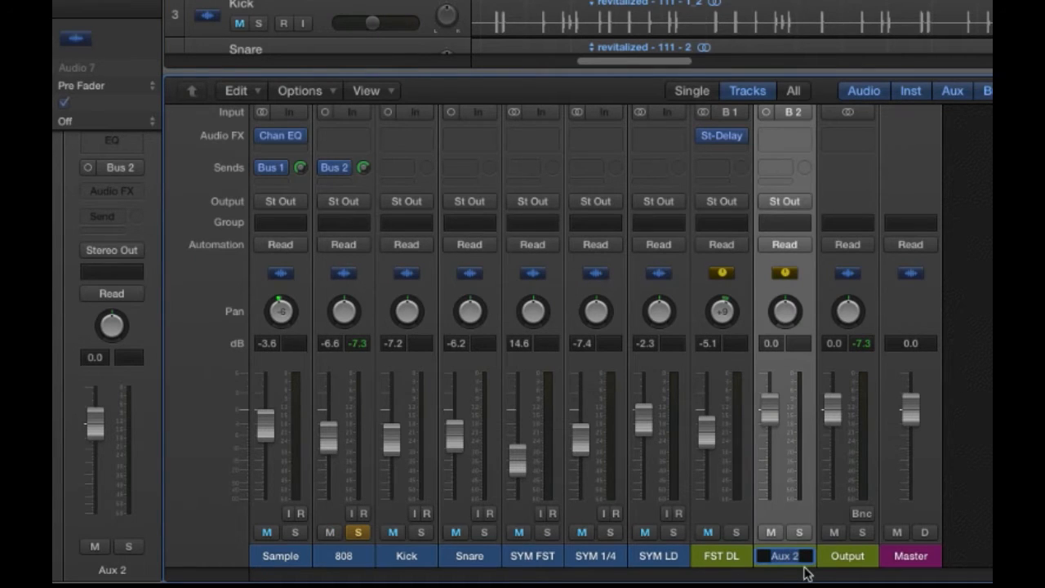
type("808 DST")
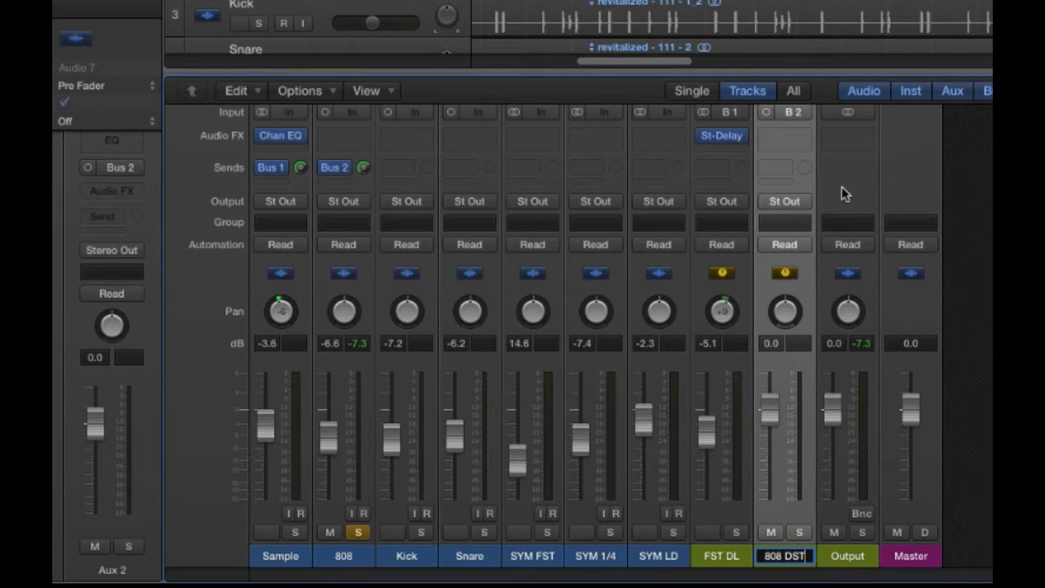
left_click(847, 195)
Insert the Distortion plug-in on the 808 DST channel and set its Tone to 140 Hz
left_click(792, 137)
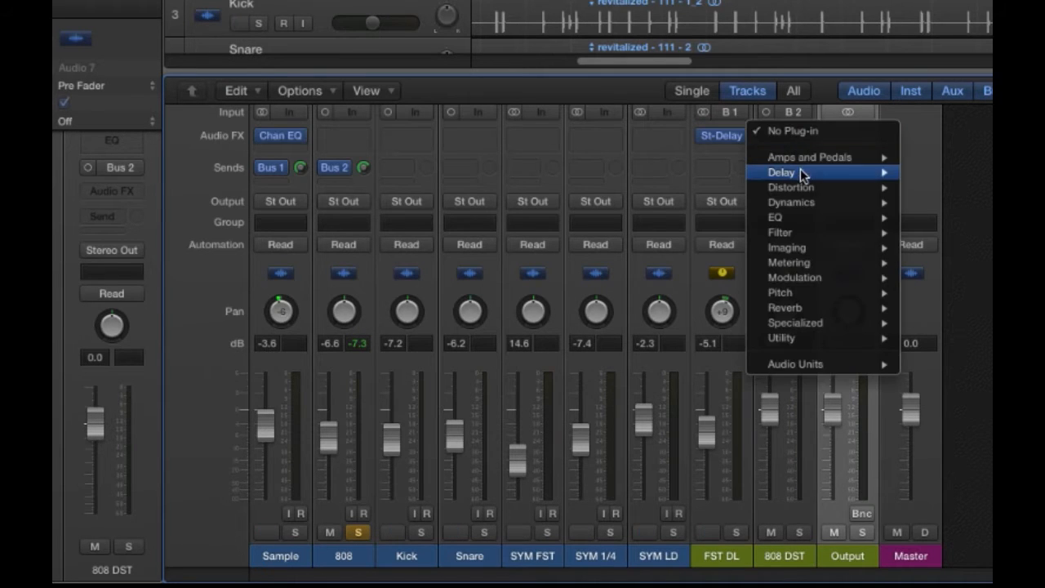
mouse_move(805, 188)
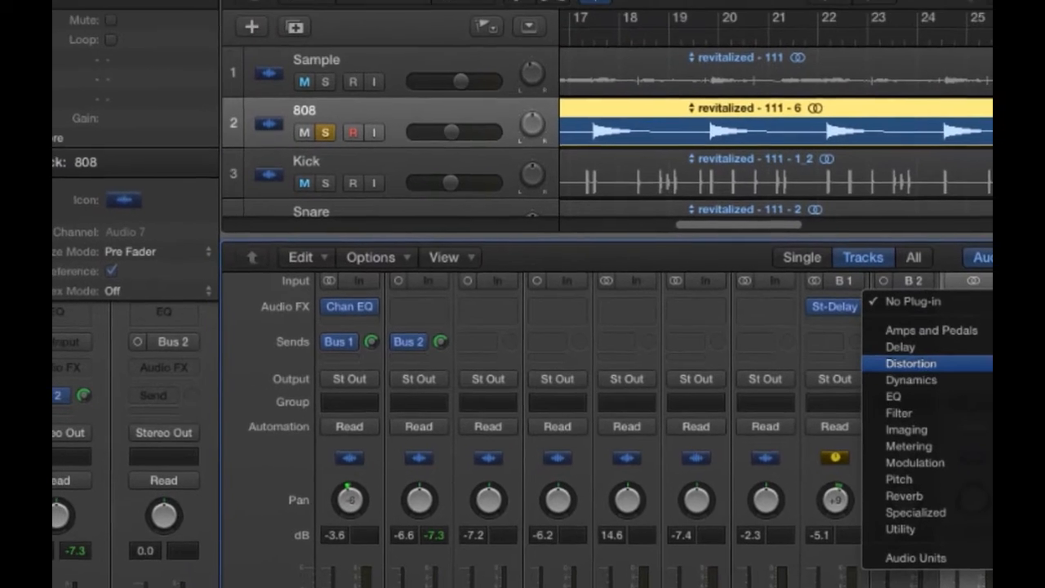
left_click(968, 247)
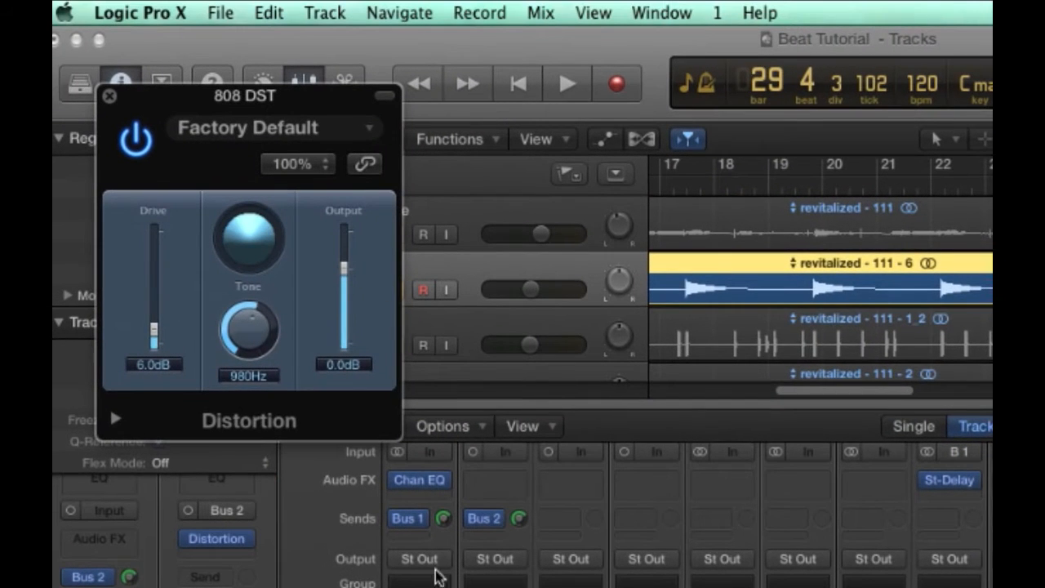
left_click_drag(245, 337, 237, 390)
Play the soloed 808 from around bar 9, lower the 808 DST fader to -13.0 dB and close the Distortion window
left_click_drag(889, 400, 795, 401)
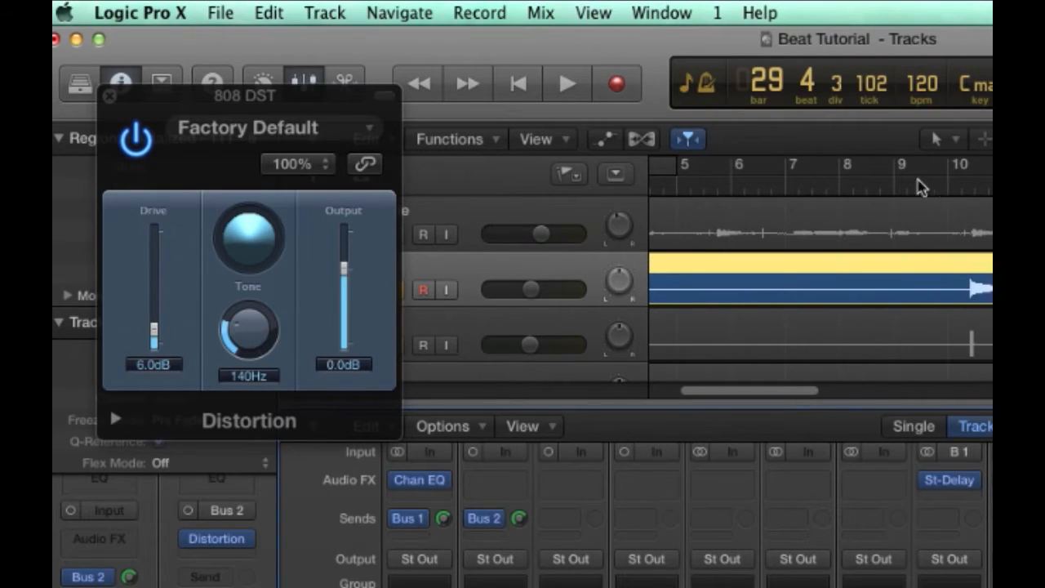
left_click(921, 187)
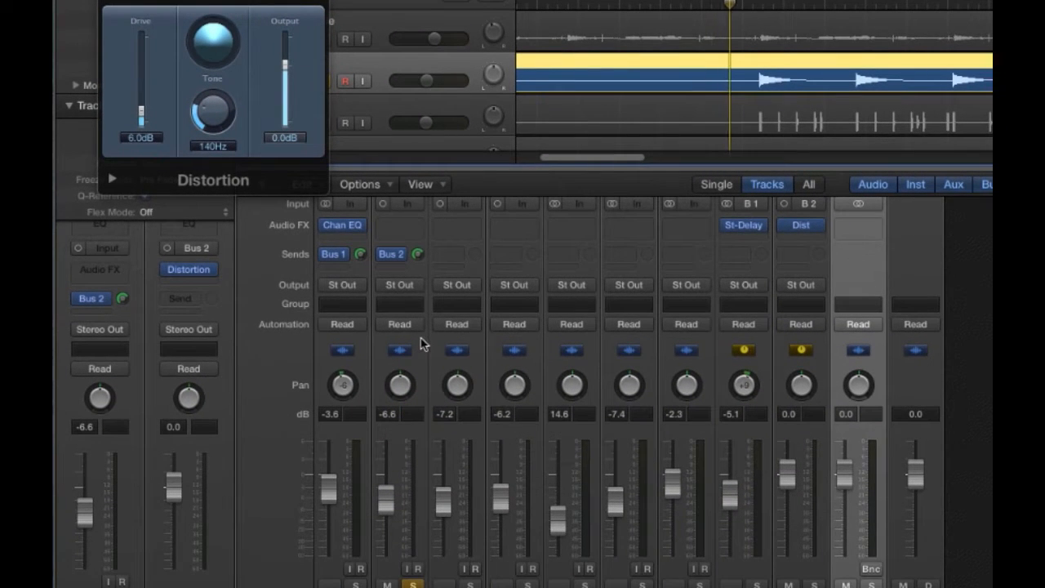
left_click_drag(259, 2, 588, 58)
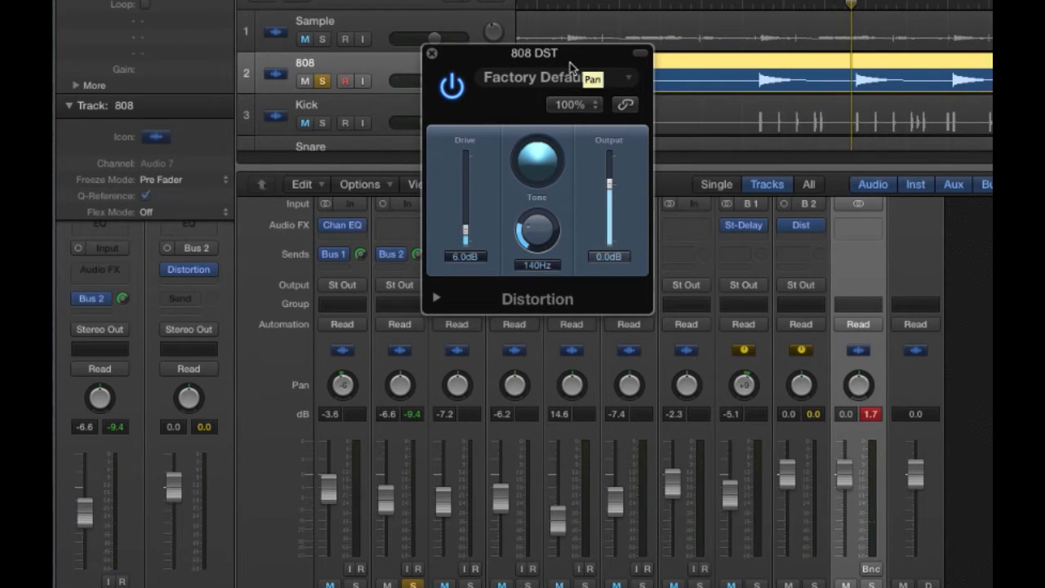
left_click(873, 415)
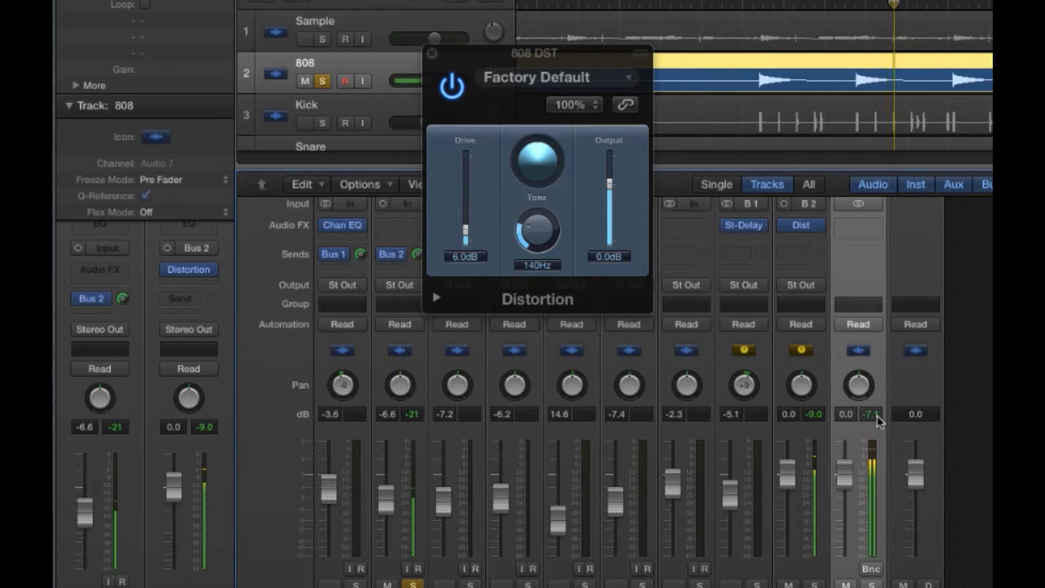
left_click_drag(791, 477, 789, 518)
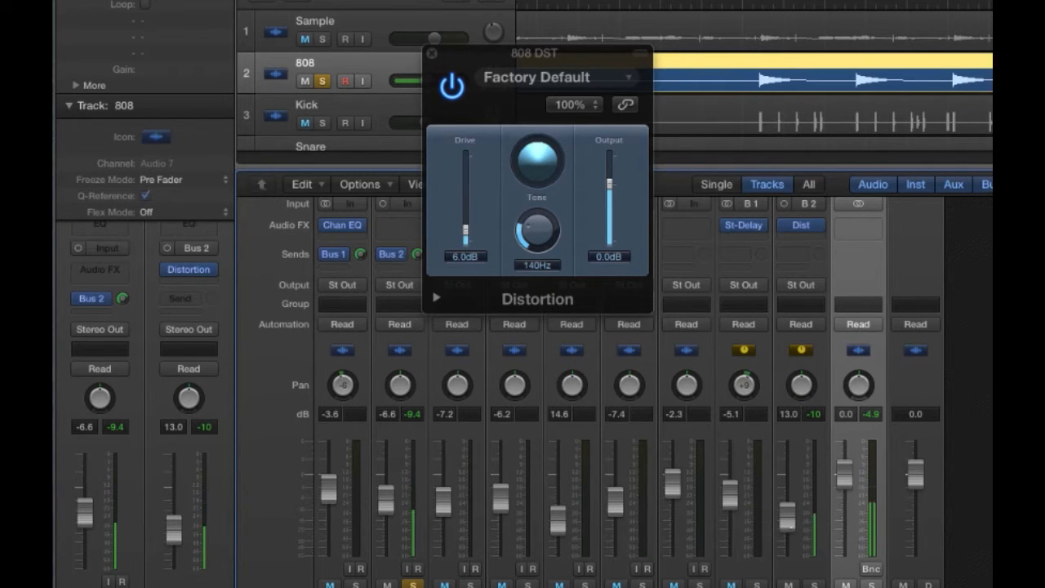
left_click(431, 55)
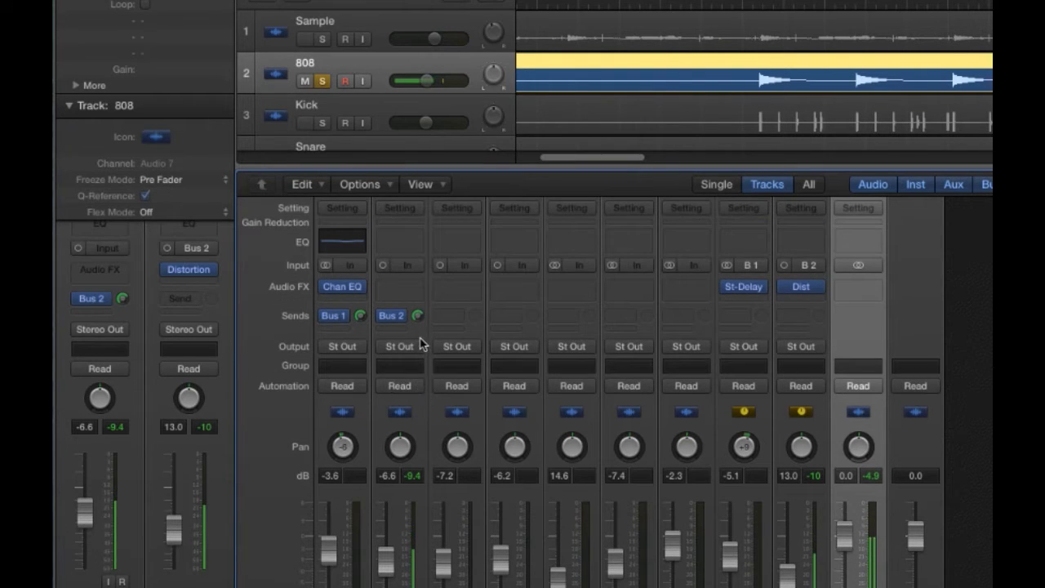
Add a Channel EQ to the 808 channel and enable its low cut at 36 Hz
scroll(420, 345, "down", 3)
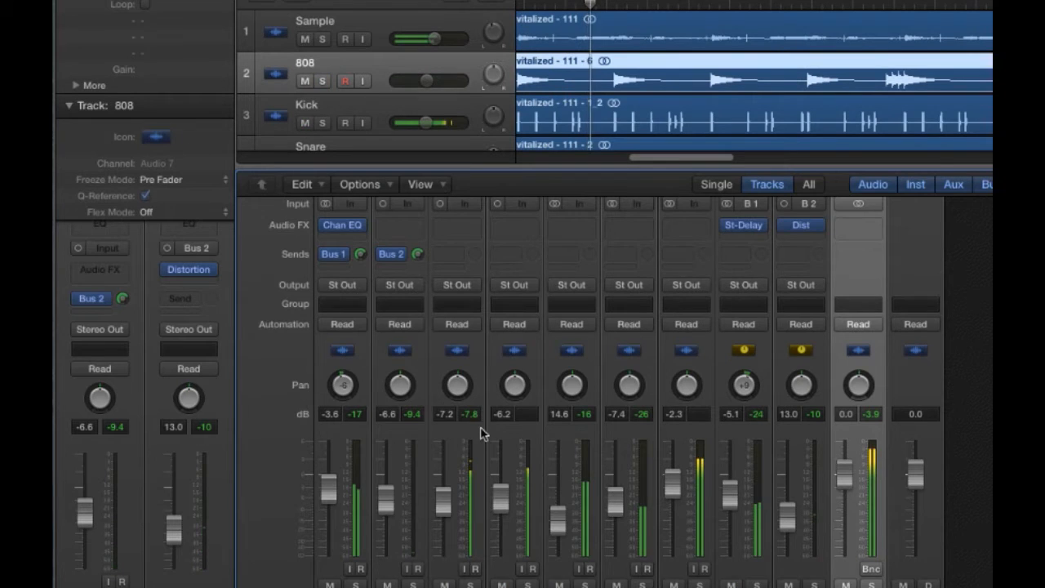
scroll(480, 433, "up", 3)
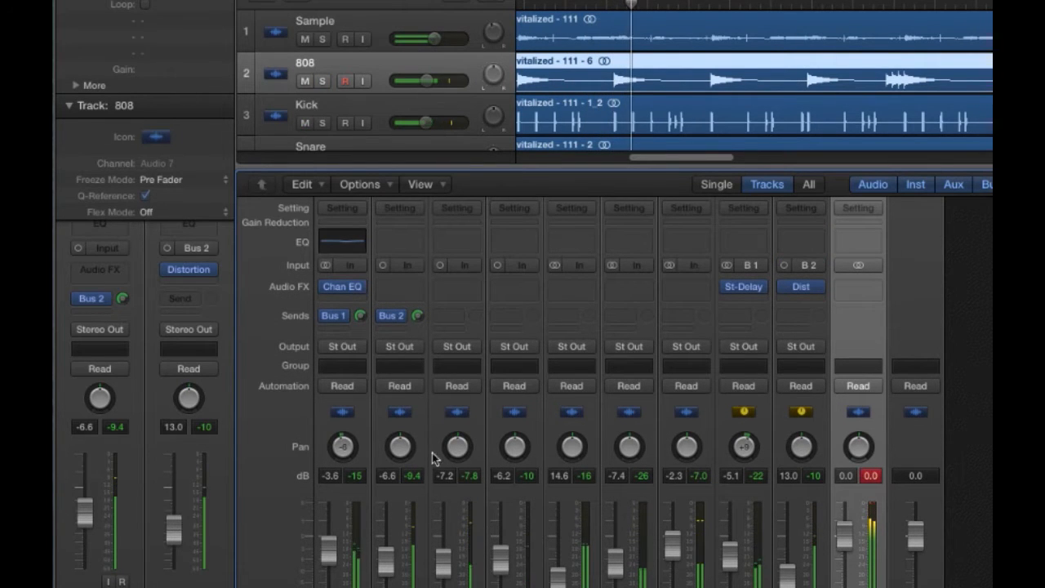
left_click(407, 241)
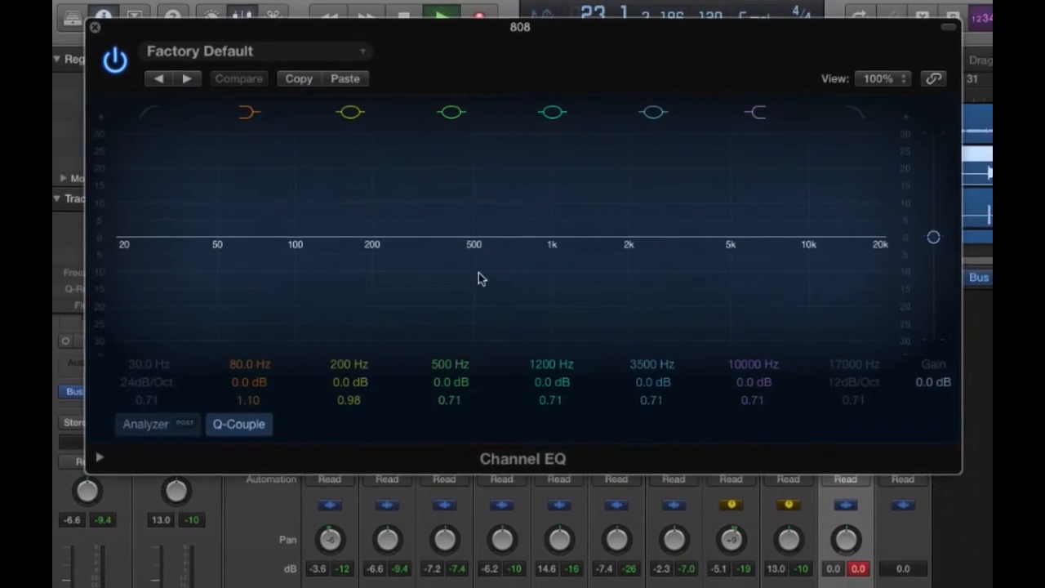
left_click(149, 106)
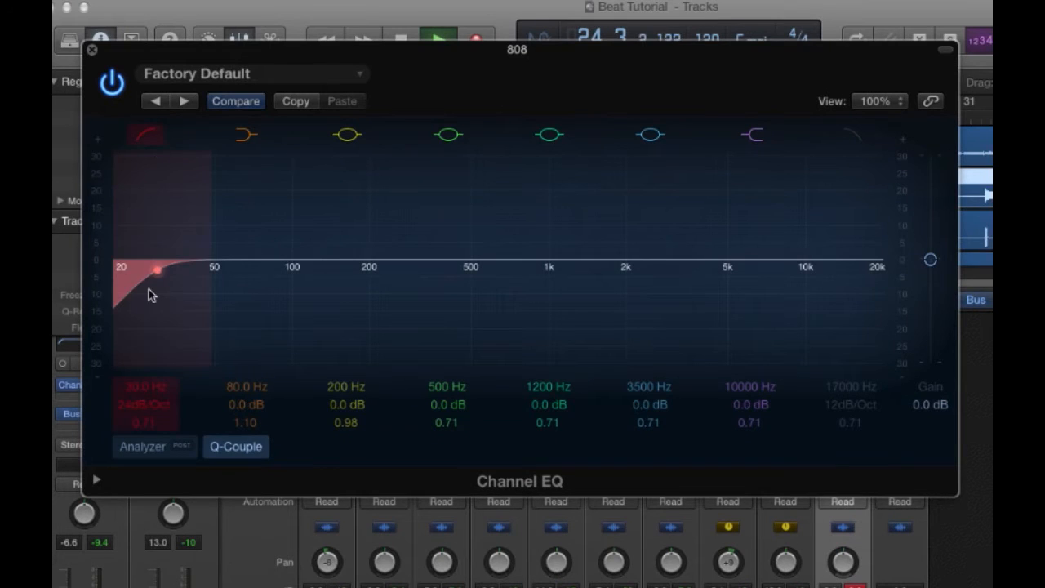
left_click_drag(161, 295, 175, 299)
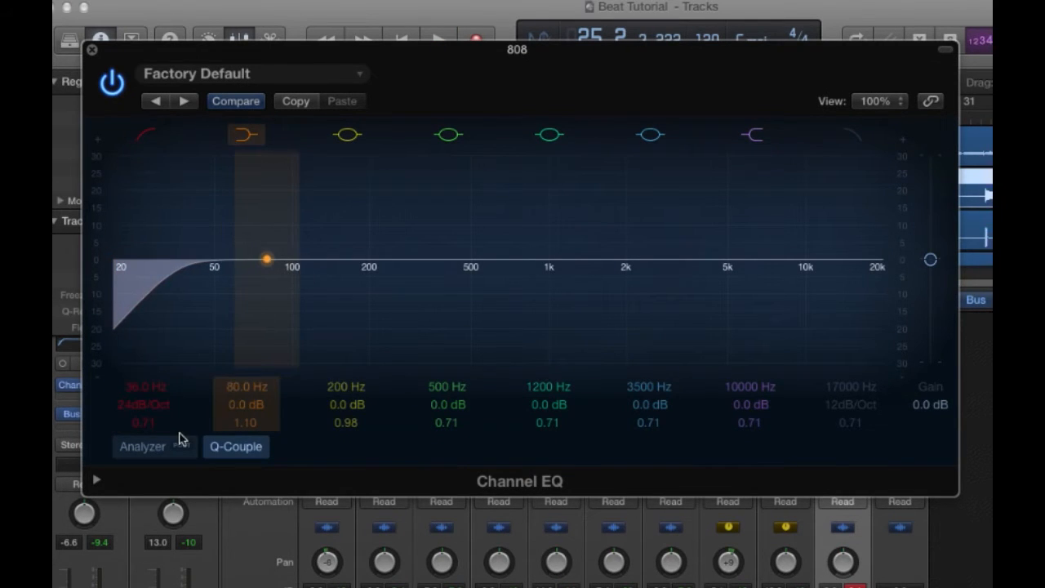
Turn on the 808 EQ's analyzer and, during playback, set the low shelf to 75 Hz with +3.0 dB gain
left_click(160, 447)
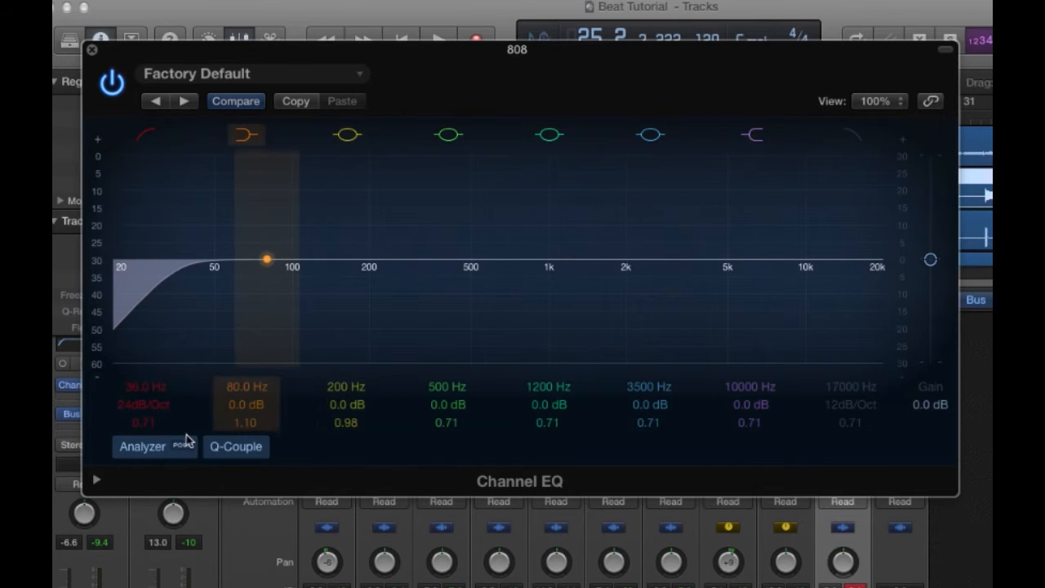
key("space")
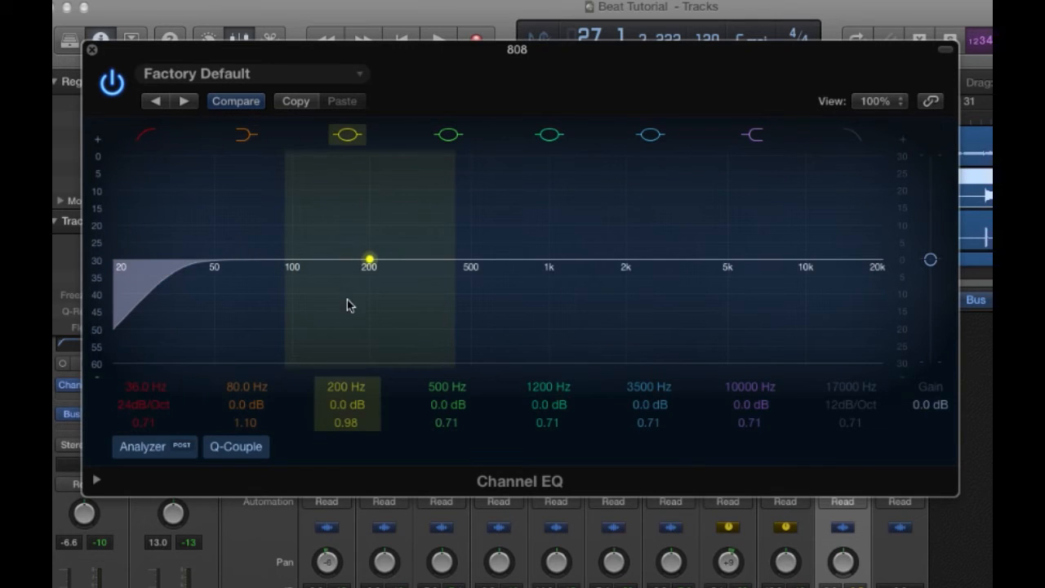
key("space")
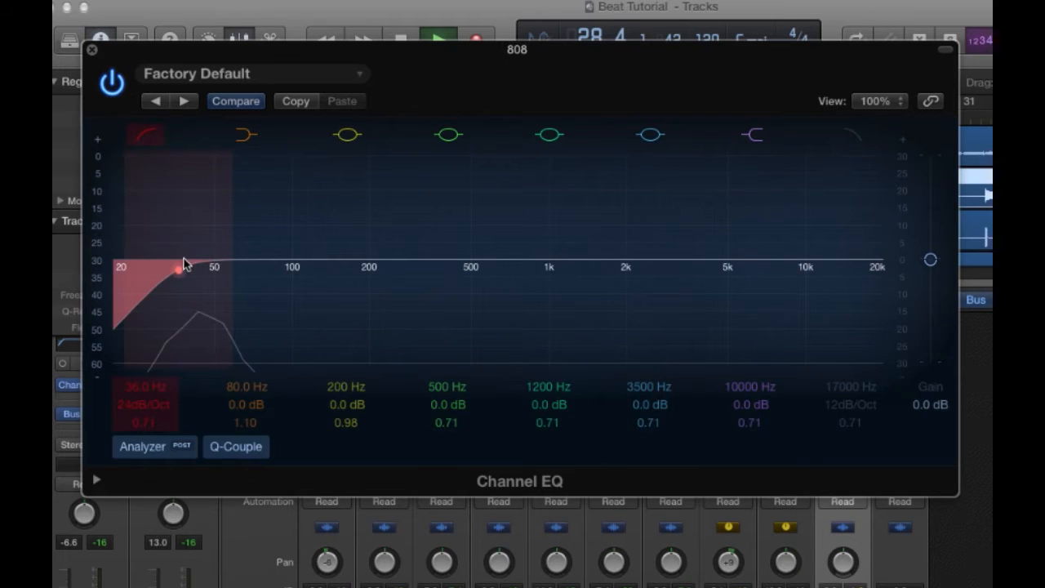
left_click_drag(266, 259, 246, 253)
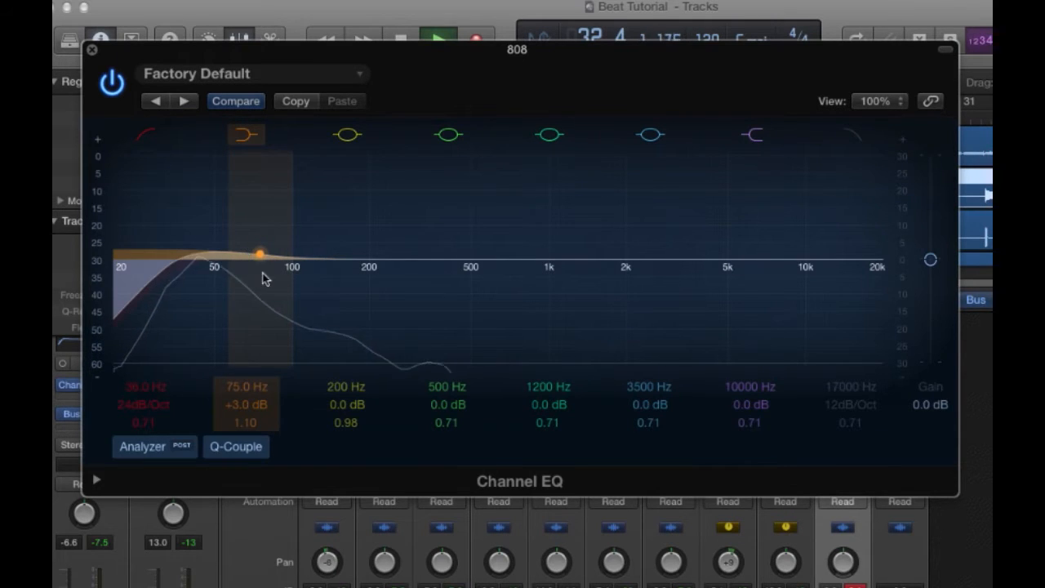
Close the 808 EQ, reset the Output peak, lower the 808 fader to -10.4 dB and Sample to -3.9 dB, and stop playback
scroll(572, 539, "down", 2)
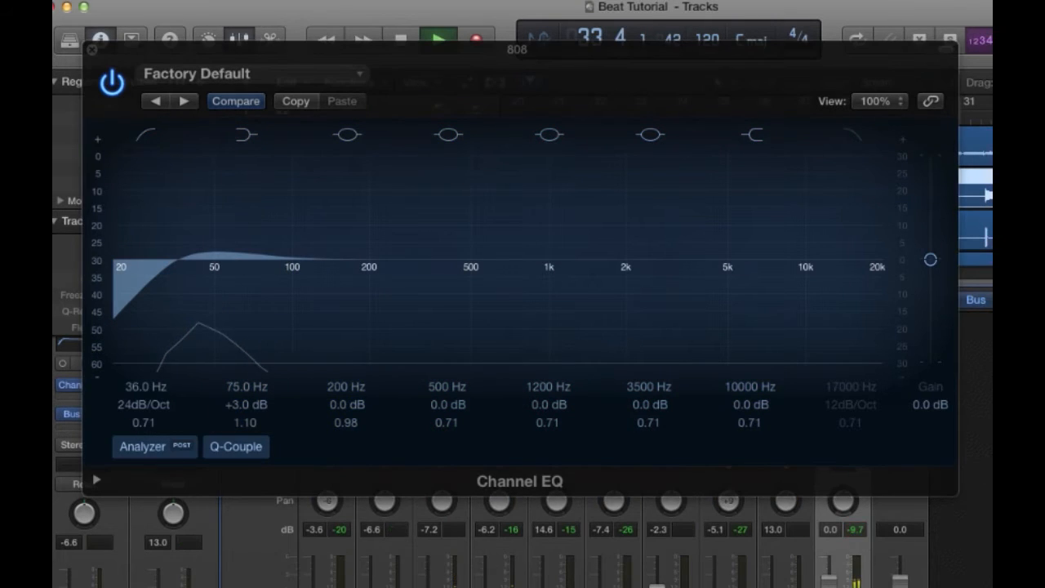
left_click(101, 27)
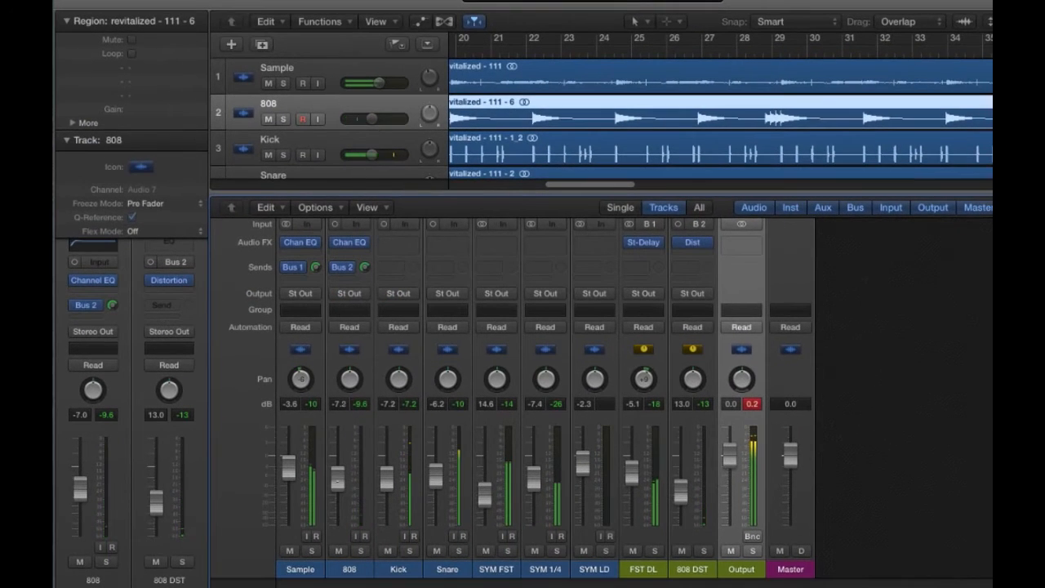
left_click(752, 404)
left_click_drag(338, 480, 290, 475)
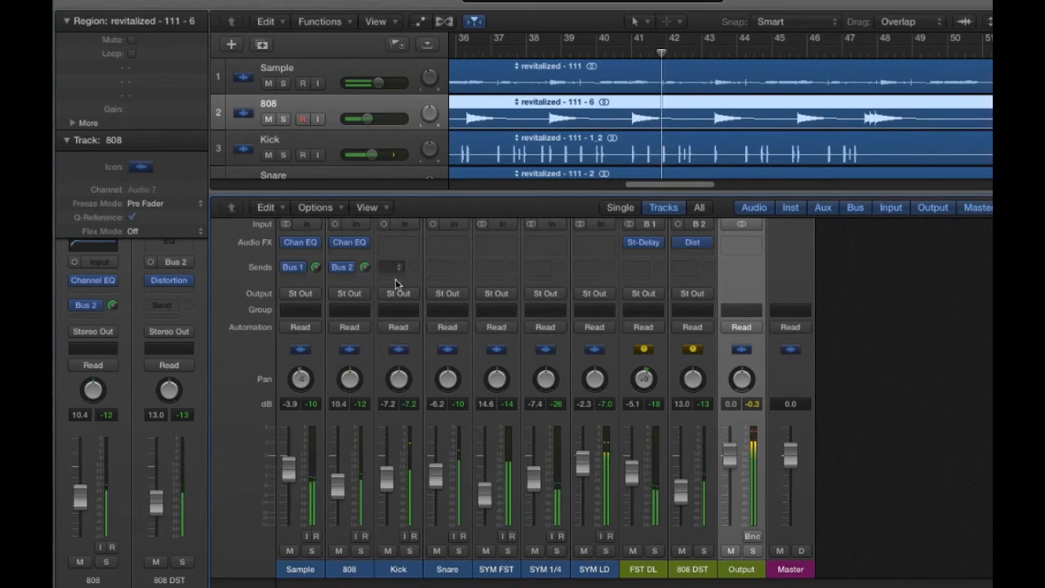
key("space")
Select the Kick channel, reopen the 808 channel's EQ and add a Channel EQ to Kick
left_click(385, 566)
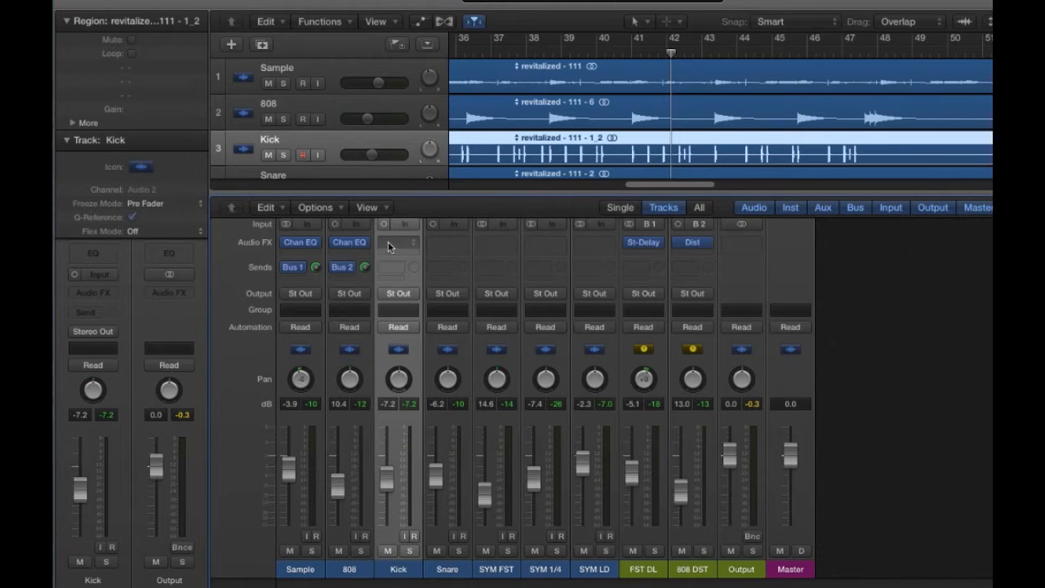
left_click(351, 243)
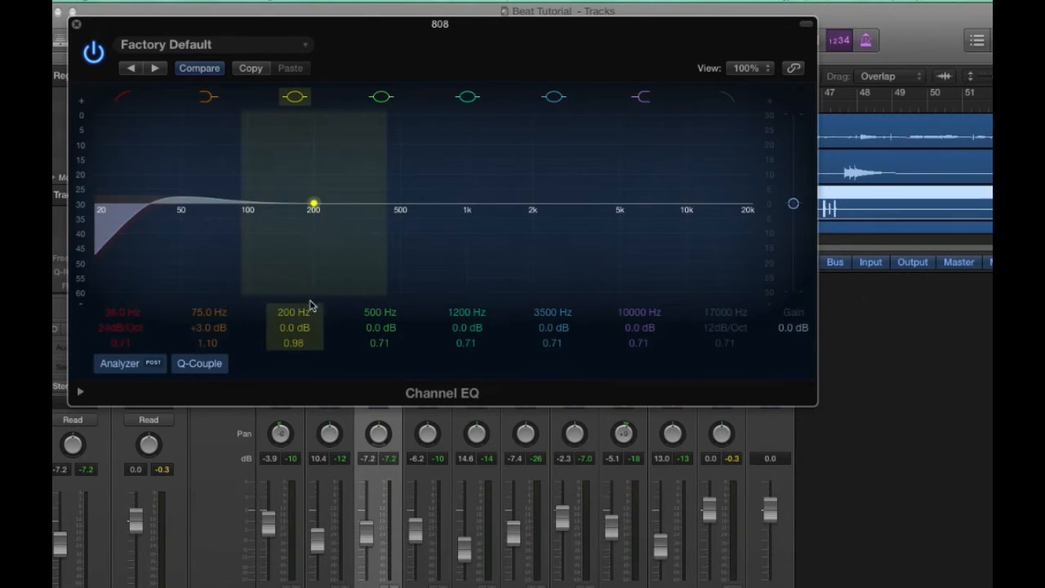
left_click_drag(482, 36, 413, 363)
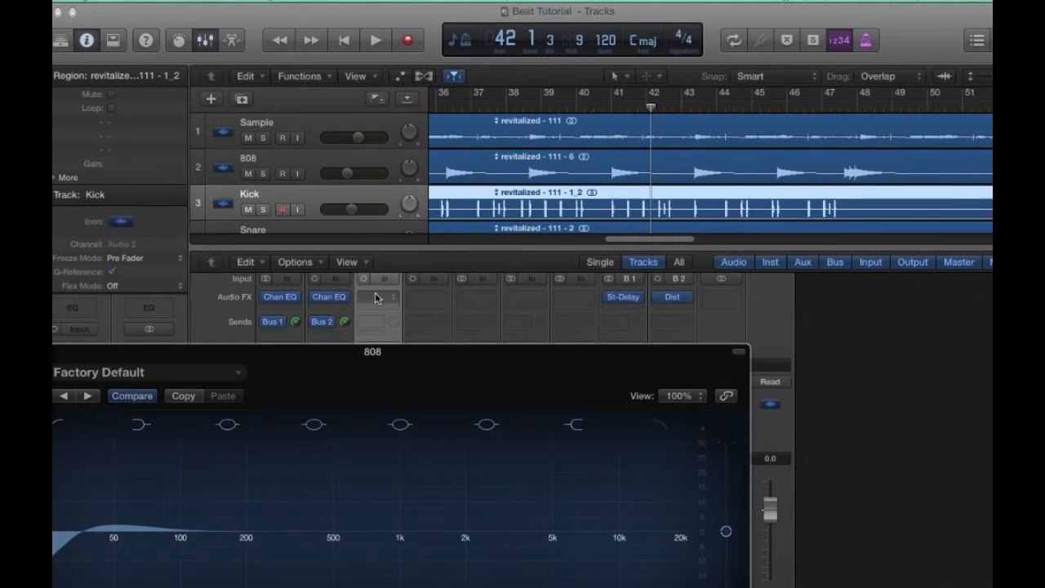
left_click(375, 292)
left_click(418, 251)
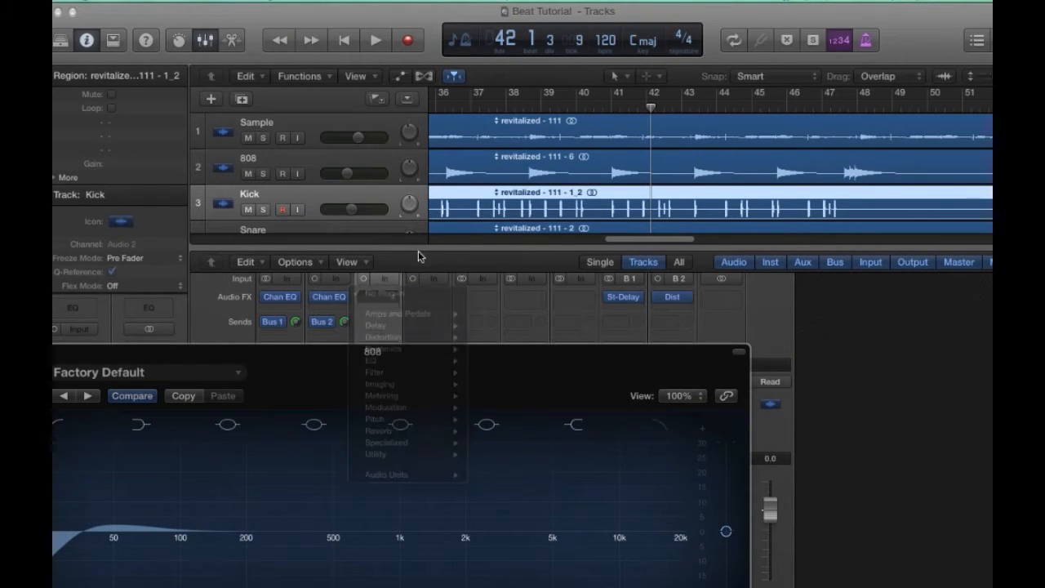
scroll(375, 308, "up", 3)
double_click(379, 316)
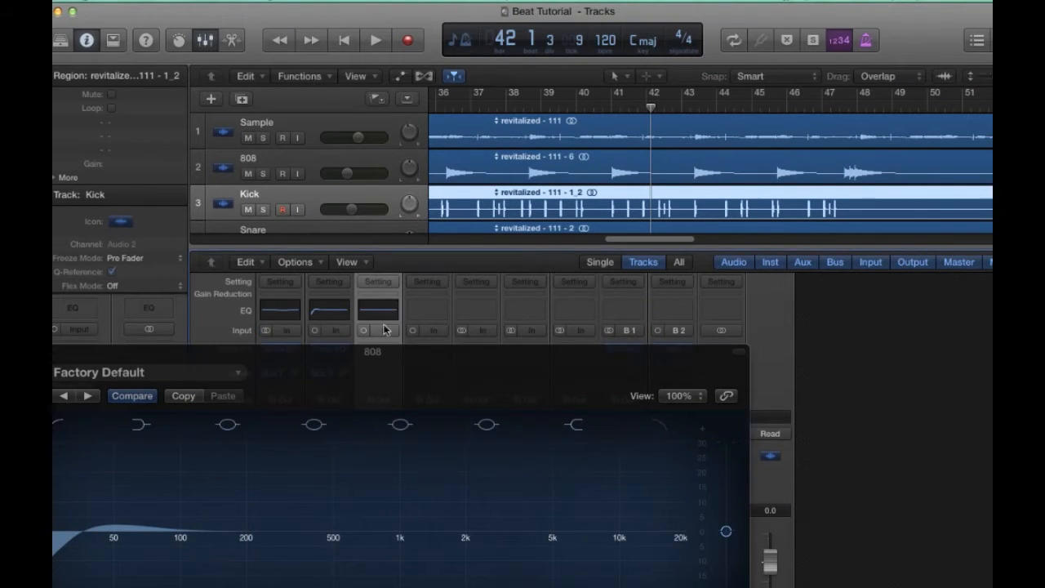
Arrange the 808 and Kick Channel EQ windows side by side, with the Kick EQ in front
left_click_drag(470, 36, 856, 49)
double_click(337, 326)
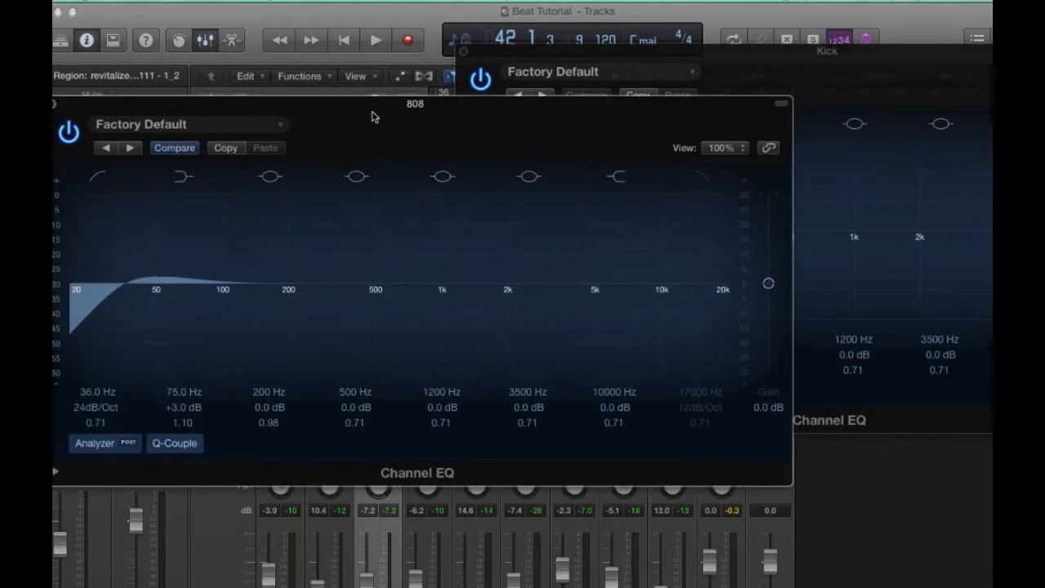
left_click(883, 53)
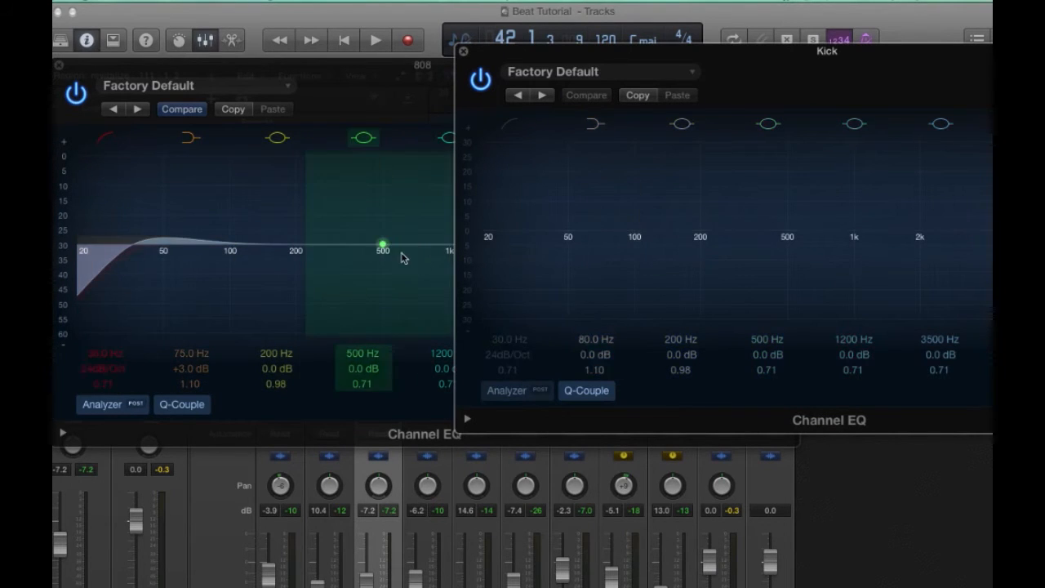
Turn on the Kick EQ's analyzer and play the beat to compare the Kick and 808 frequency curves
left_click(516, 392)
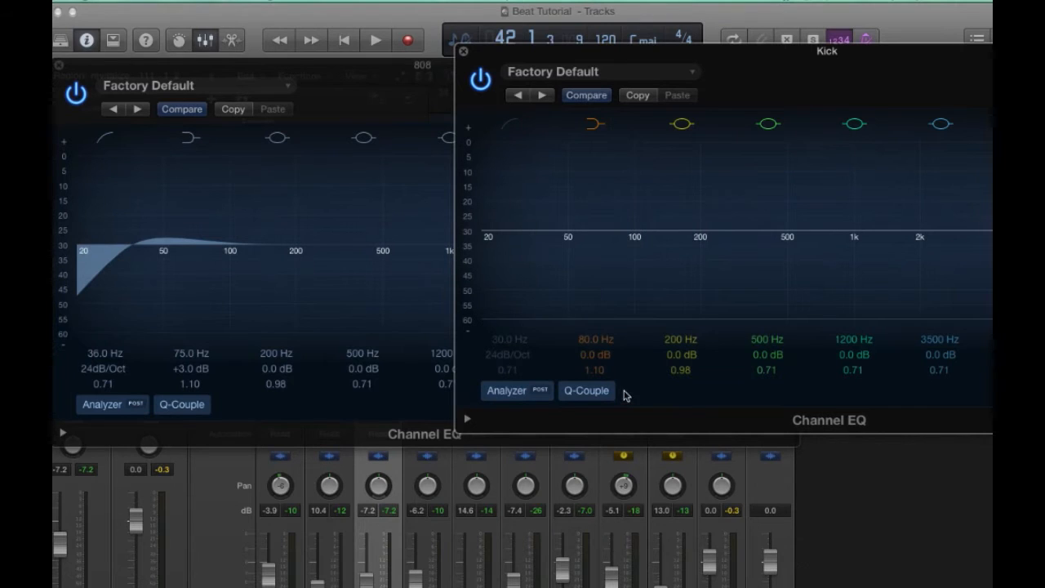
key("space")
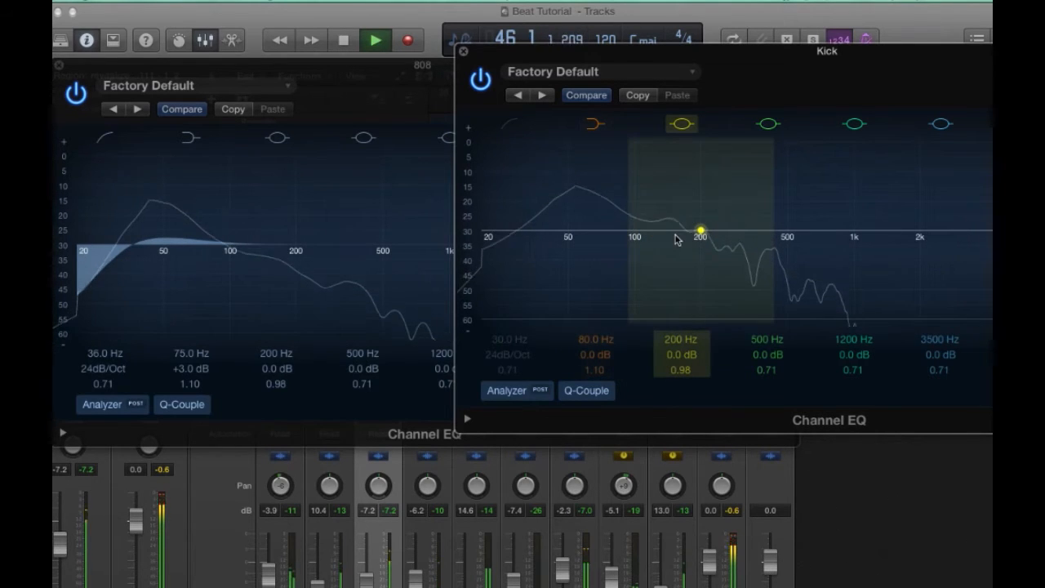
left_click_drag(640, 245, 637, 248)
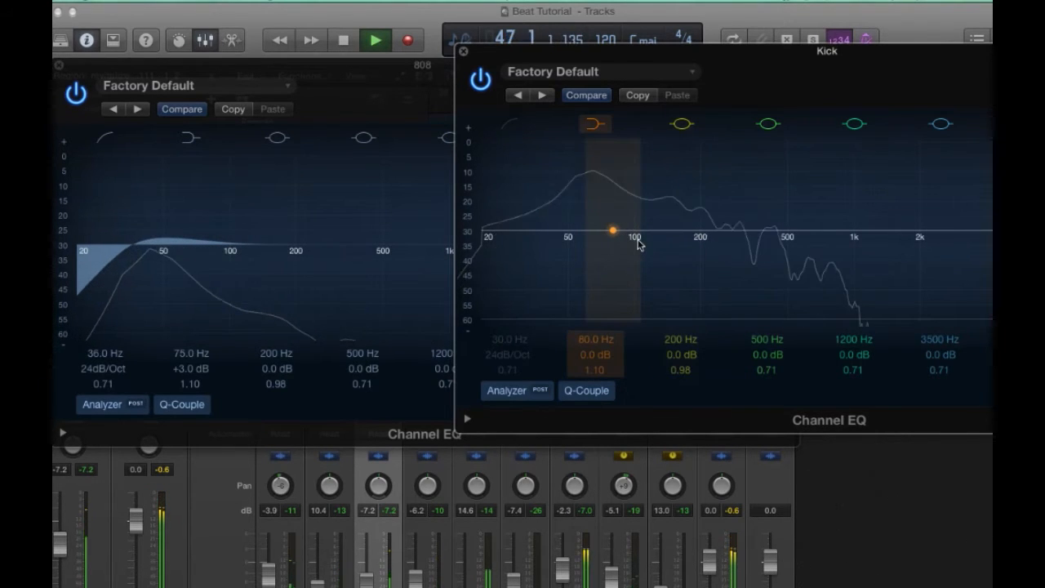
Set the Kick EQ's low shelf to -1.0 dB at 78 Hz and boost its first bell band 4.5 dB at 76 Hz, keeping Kick in front
left_click_drag(717, 246, 621, 226)
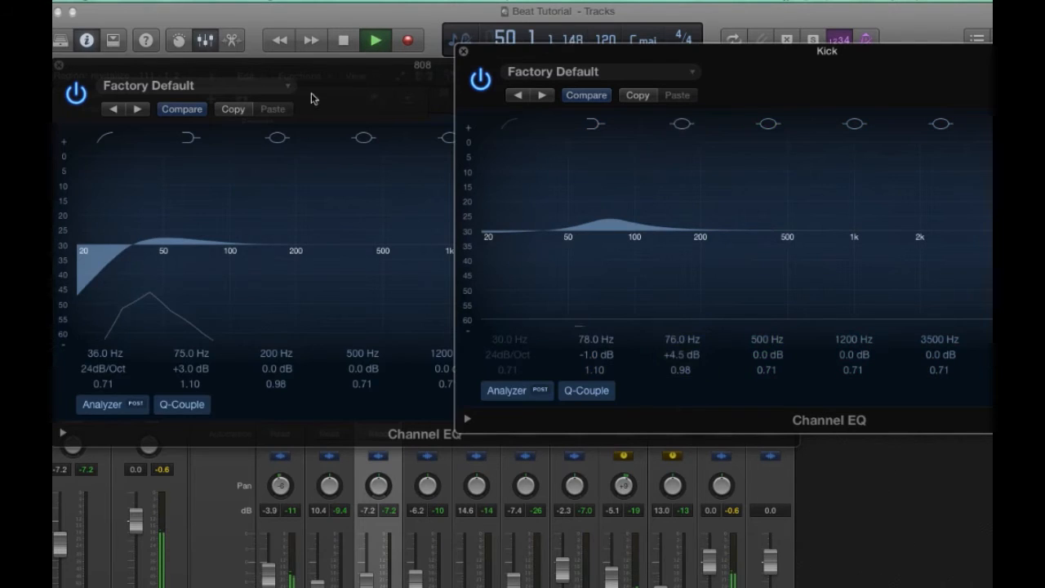
left_click_drag(311, 69, 314, 325)
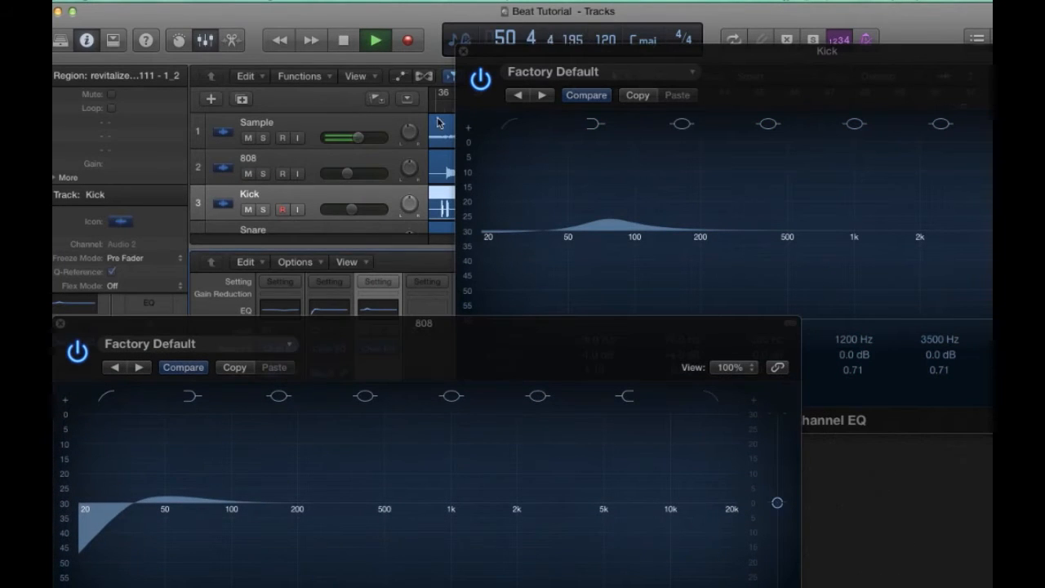
left_click_drag(414, 325, 399, 63)
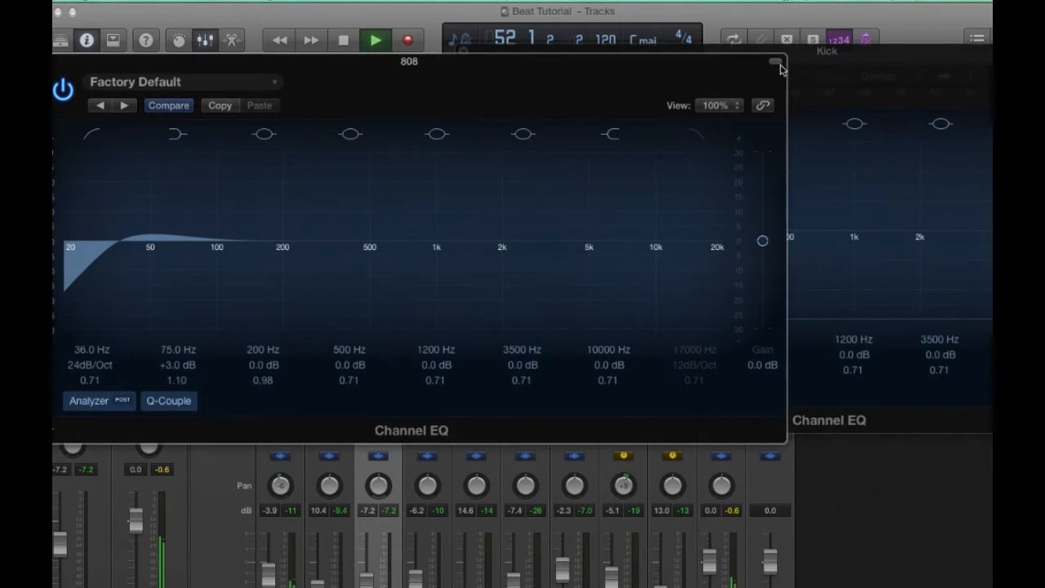
left_click(866, 64)
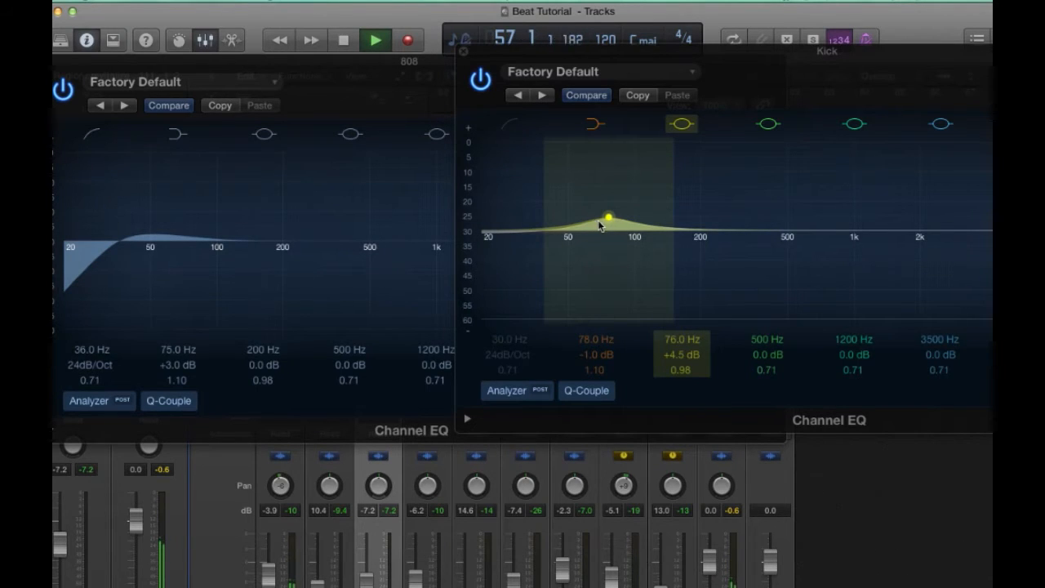
Narrow the Kick EQ's boosted bell band to Q 1.80, set it to +5.5 dB at 79 Hz, and reset the Output peak
left_click_drag(600, 226, 605, 201)
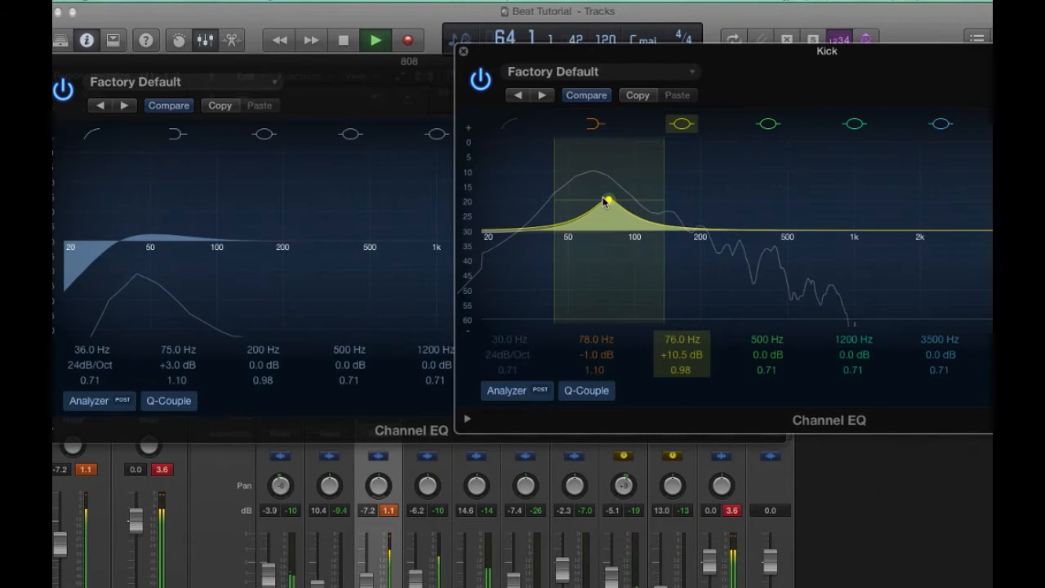
left_click_drag(660, 194, 651, 196)
left_click(733, 510)
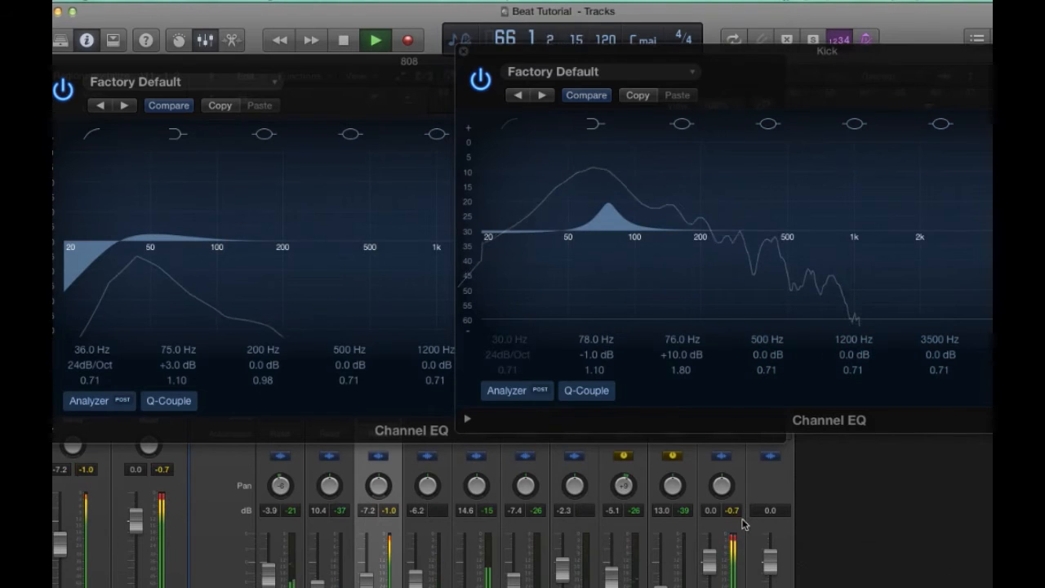
left_click_drag(622, 219, 624, 237)
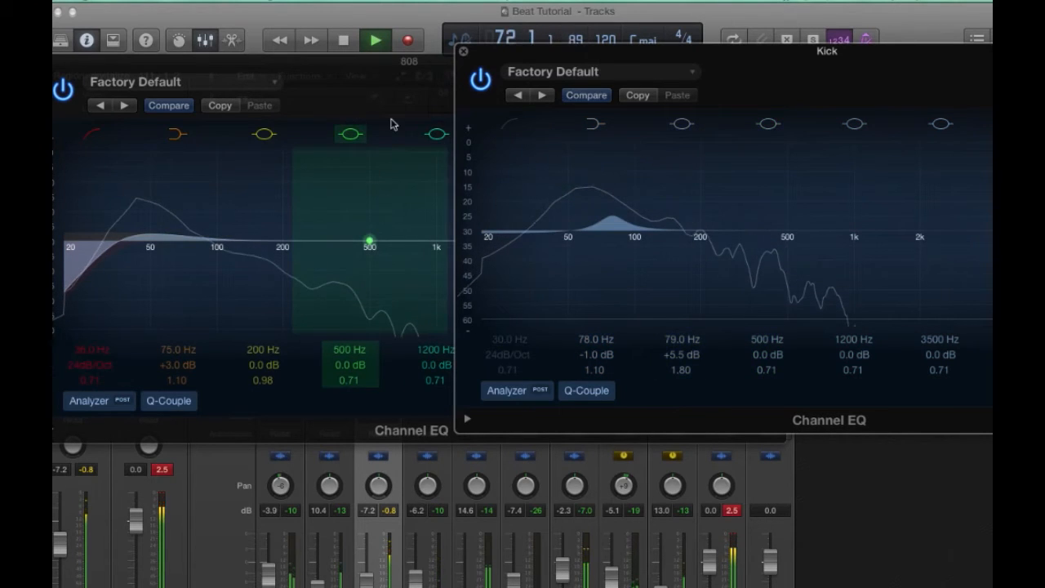
Pause to carve a dip in the 808 EQ with its first bell band, then refine it during playback to -4.0 dB at 75 Hz
left_click(408, 93)
left_click(869, 85)
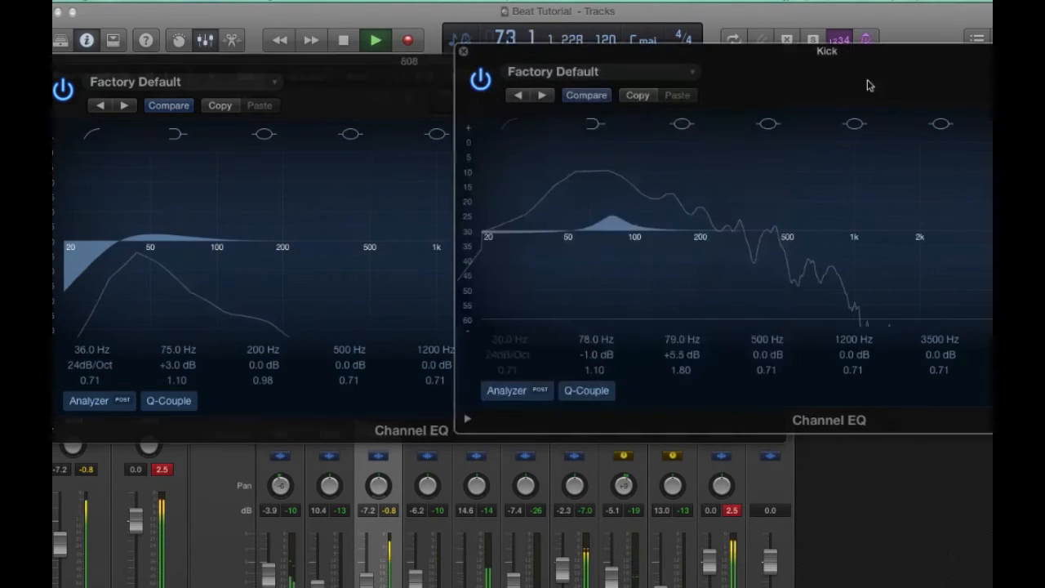
key("space")
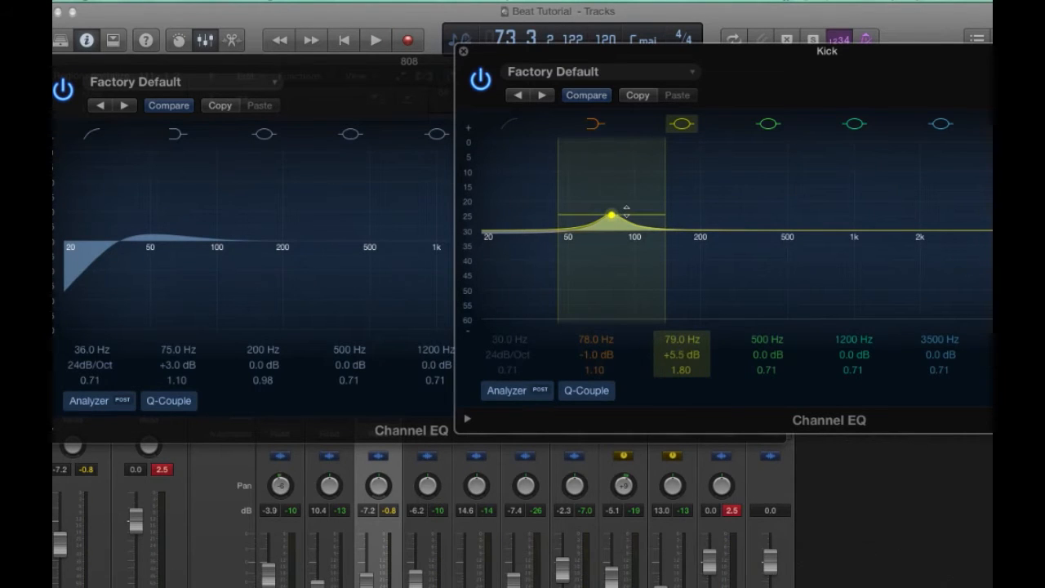
left_click(294, 74)
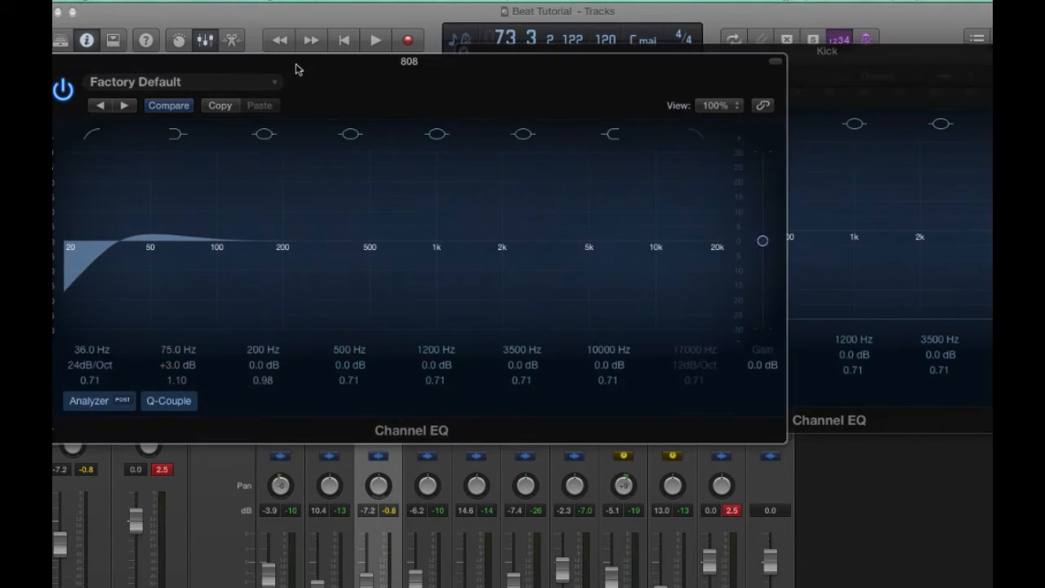
left_click_drag(292, 248, 200, 259)
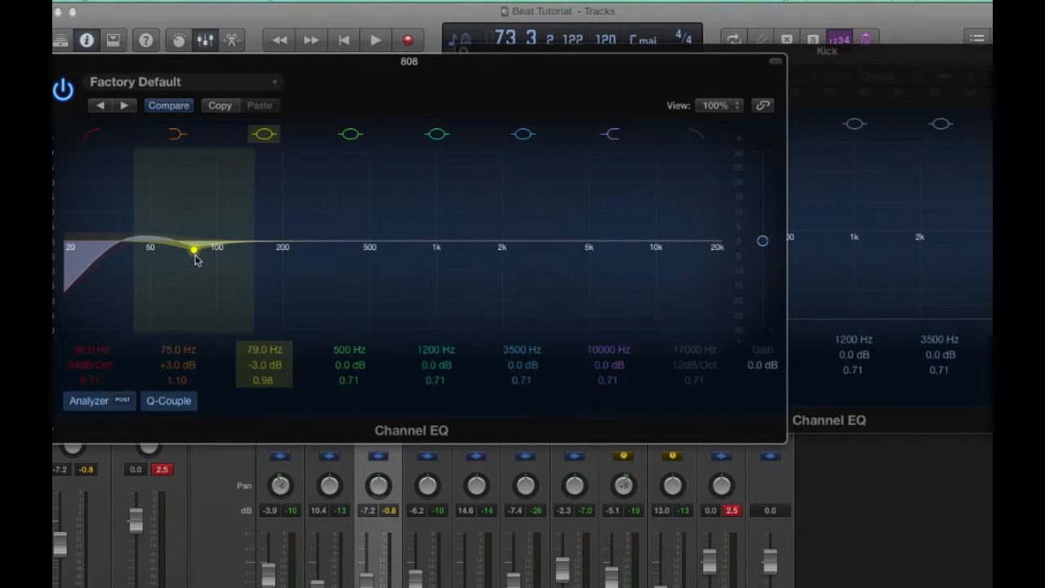
left_click(921, 71)
key("space")
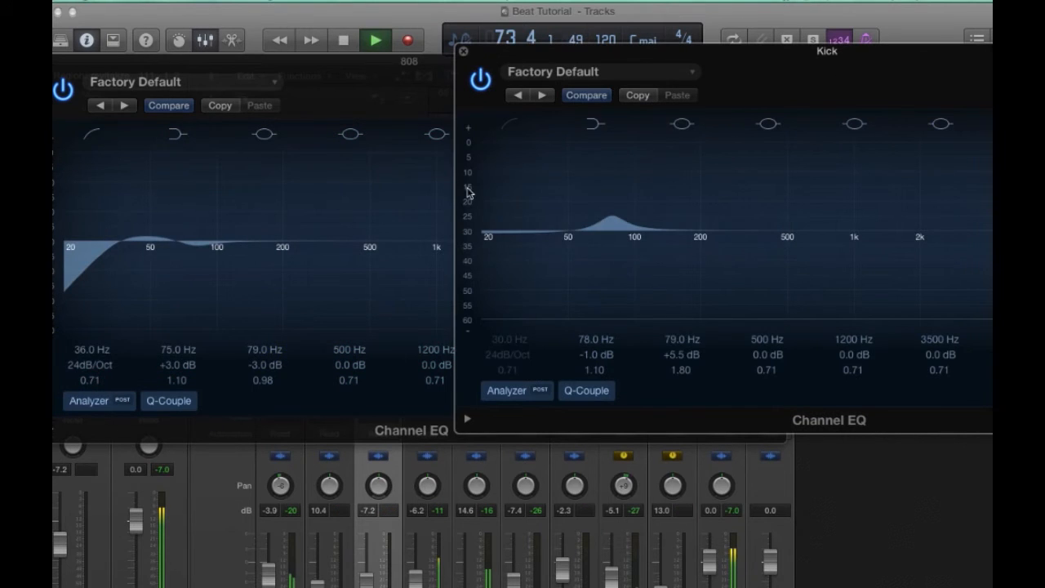
left_click(191, 245)
left_click_drag(212, 247, 210, 254)
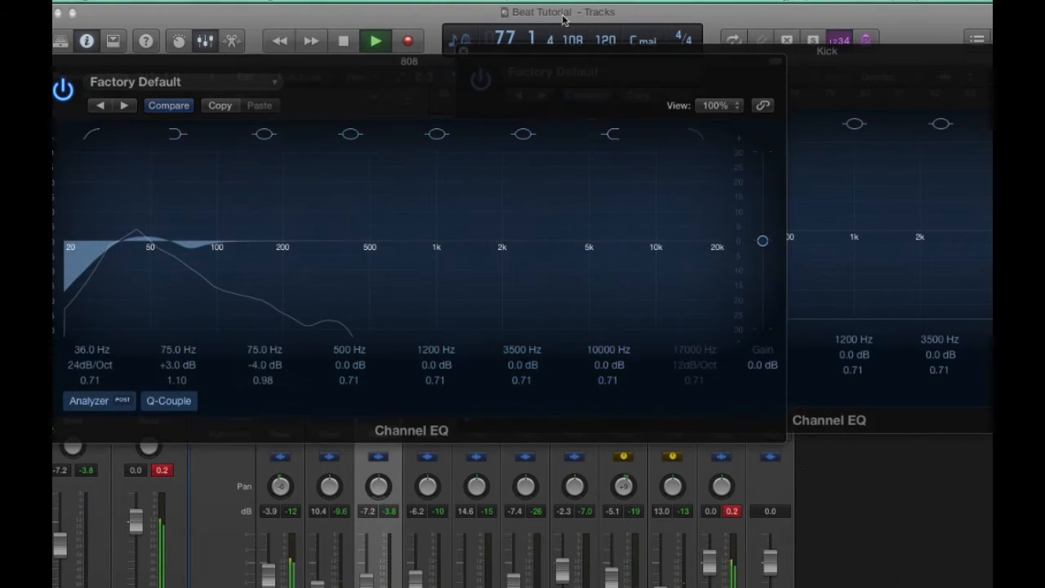
Close the 808 and Kick EQs and play the beat in a cycle range starting at bar 10
key("Return")
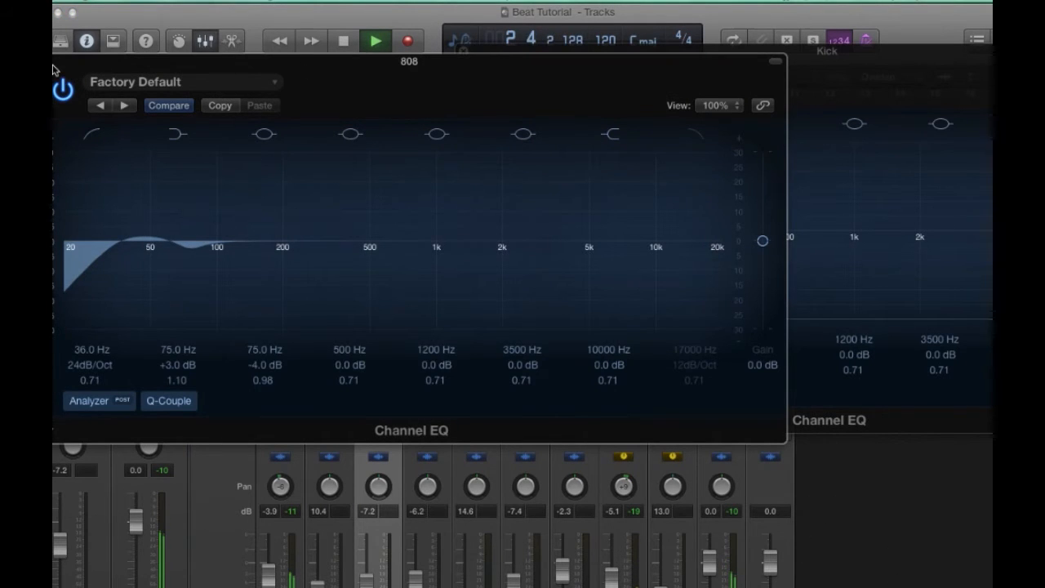
left_click(58, 61)
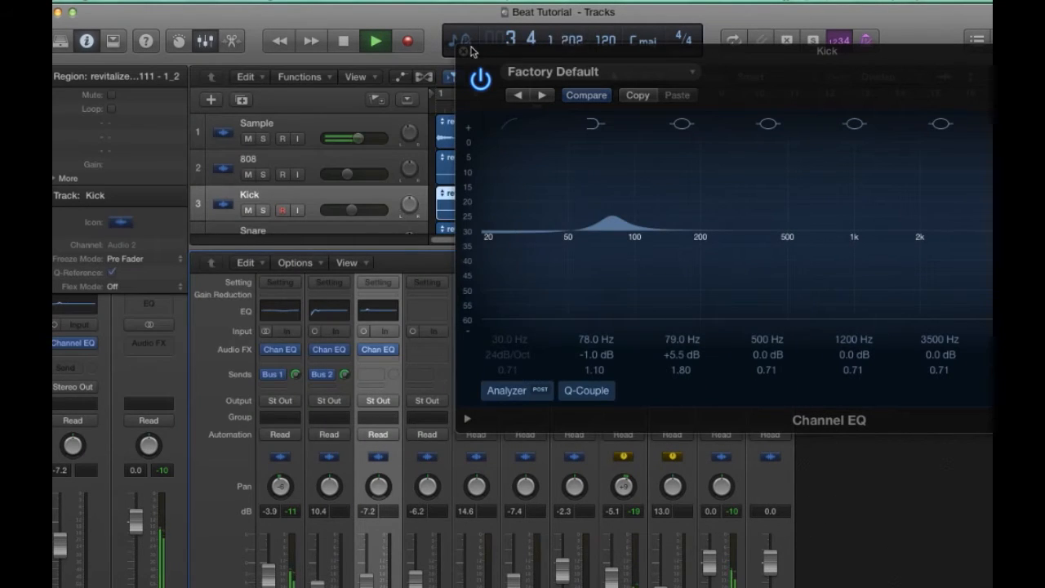
left_click(463, 51)
key("space")
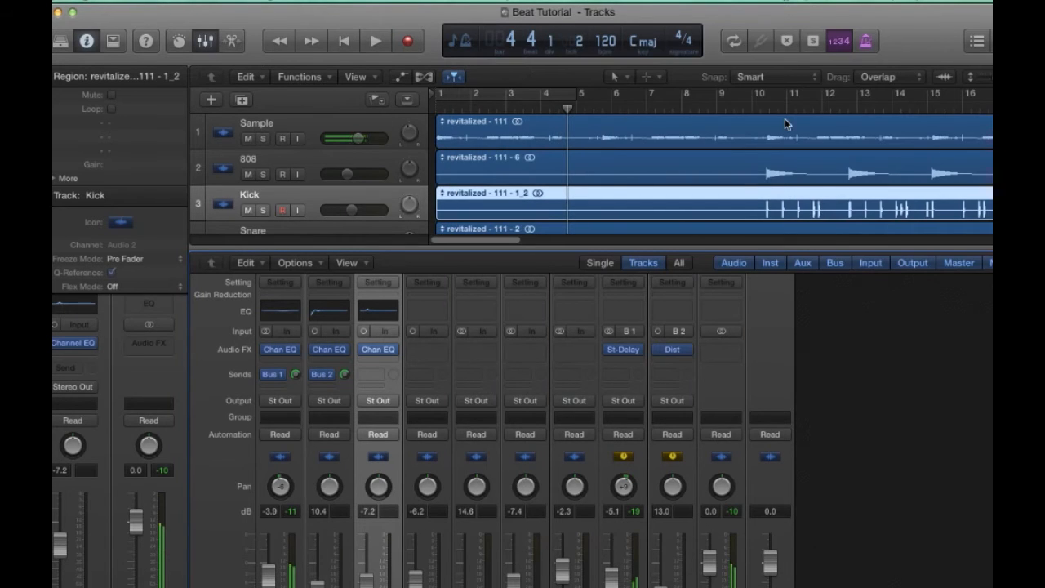
left_click_drag(749, 101, 980, 114)
key("space")
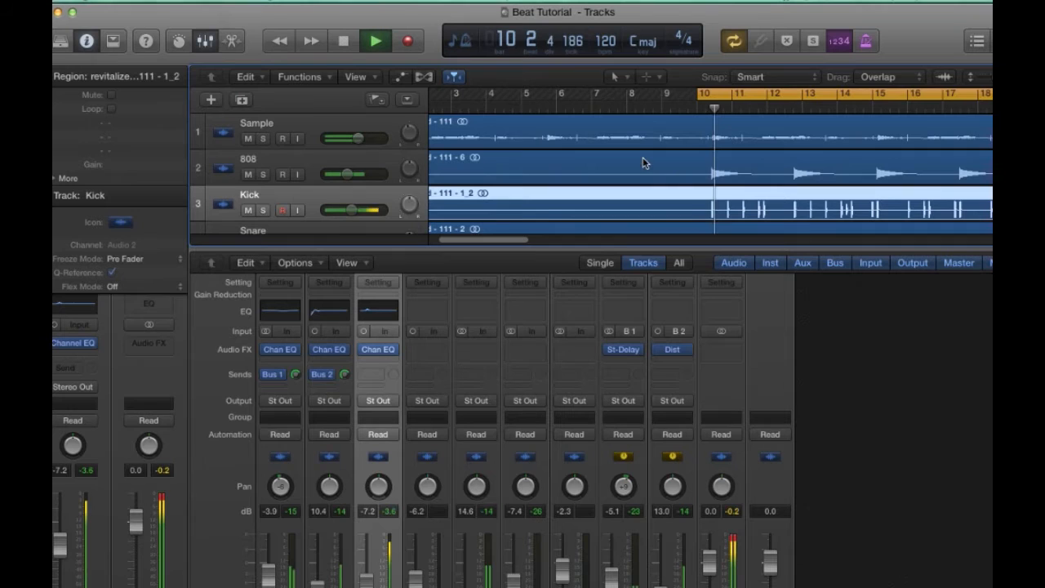
Reopen the Kick and 808 EQs, then move the 808's bell cut to 74 Hz and raise its 75 Hz low shelf to +3.5 dB
left_click(378, 356)
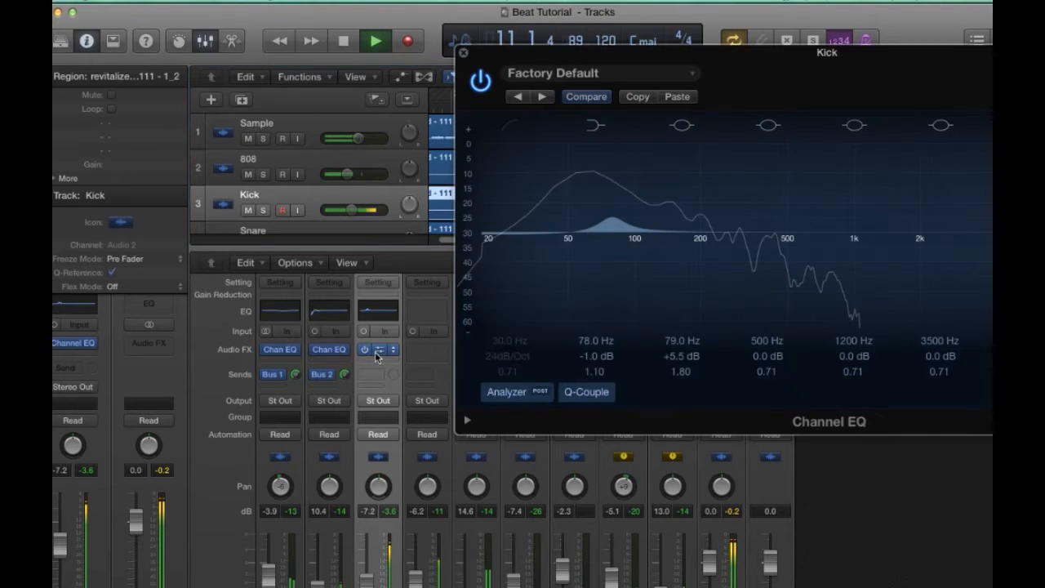
left_click(329, 350)
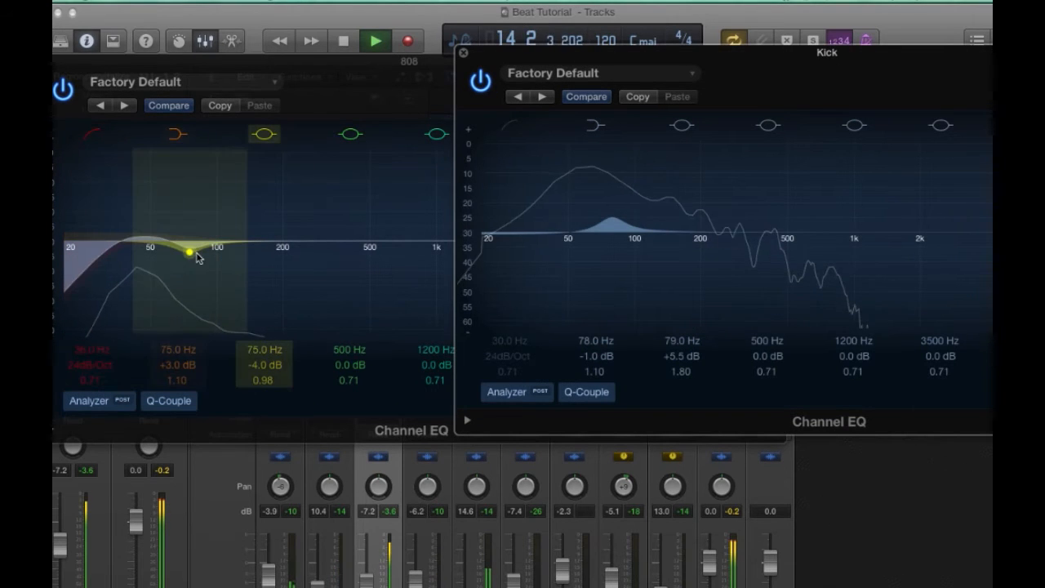
left_click(196, 258)
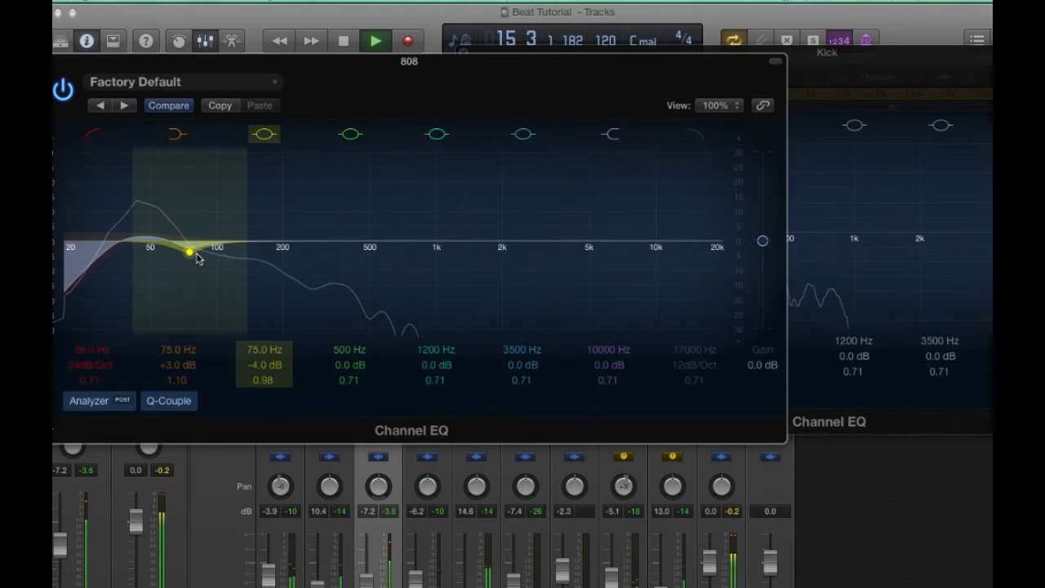
left_click_drag(196, 256, 192, 254)
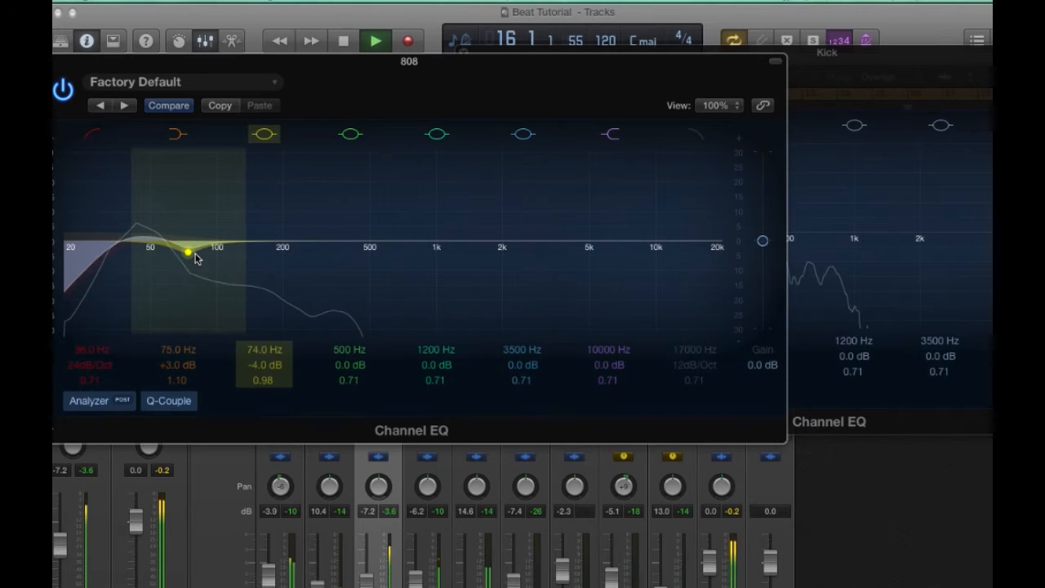
left_click(876, 60)
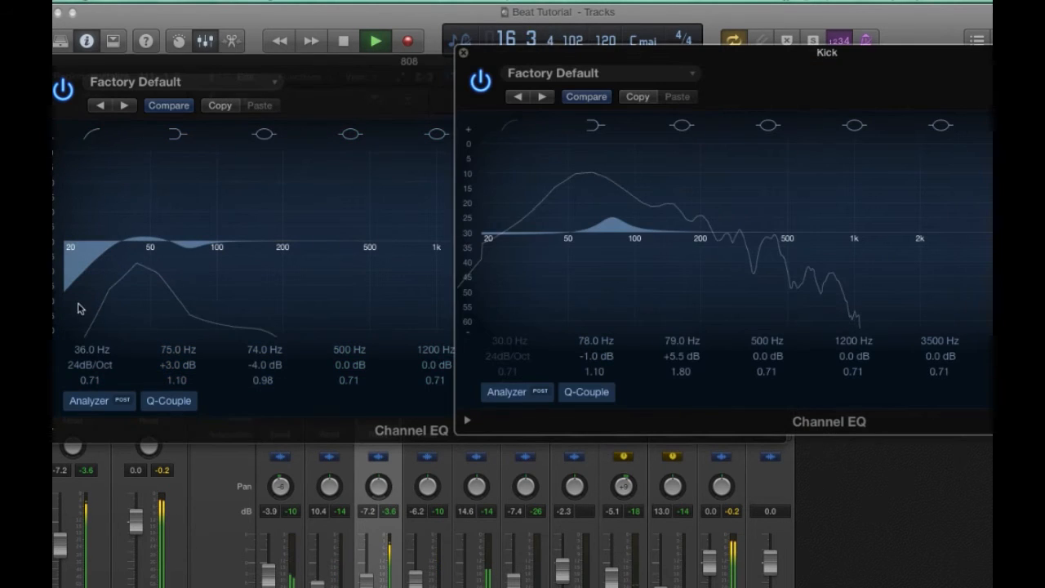
left_click(154, 237)
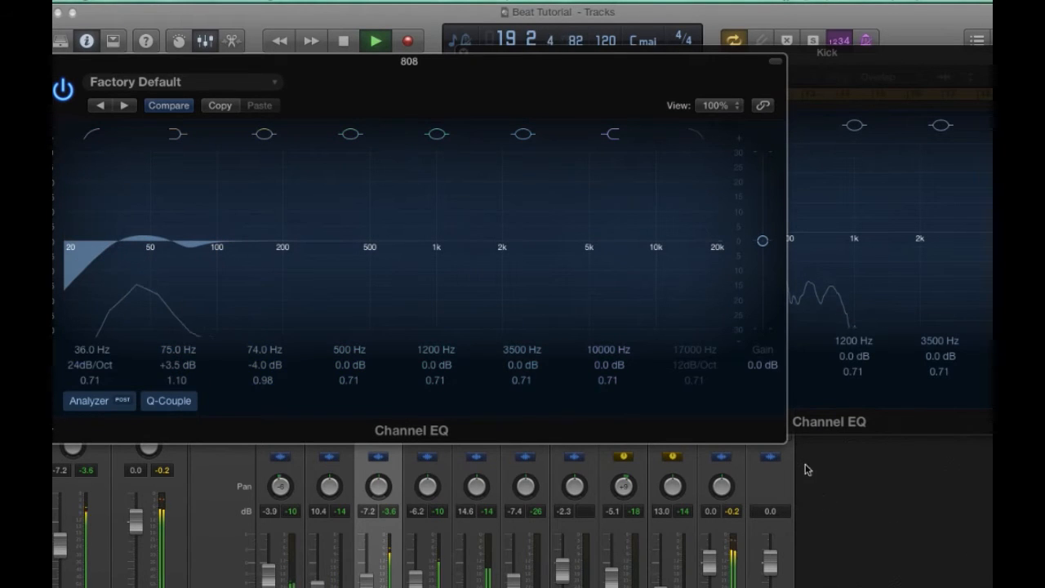
Close both Channel EQ windows and reset the Output peak
key("super+w")
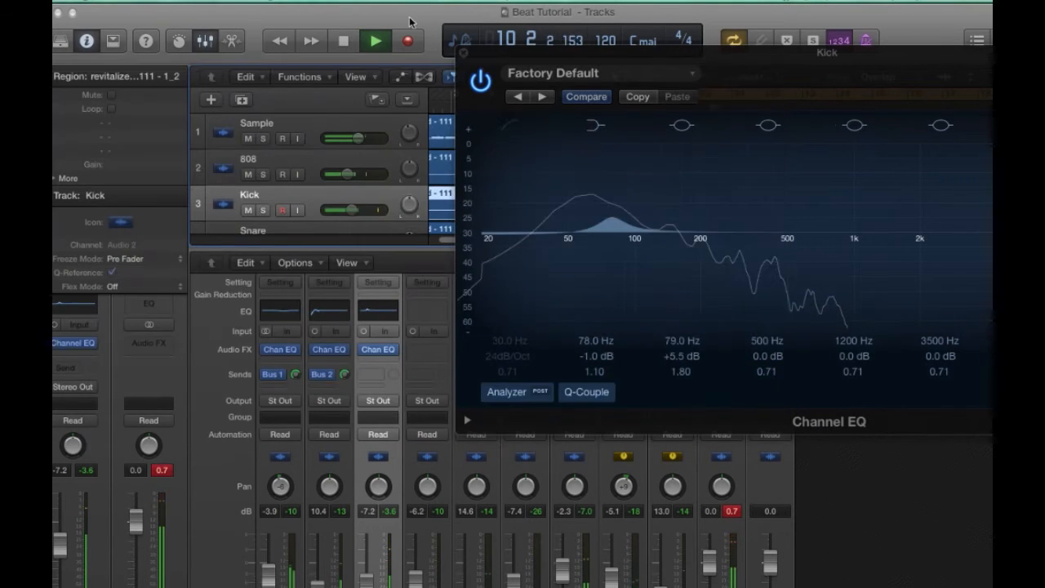
key("super+w")
left_click(160, 472)
scroll(437, 496, "down", 2)
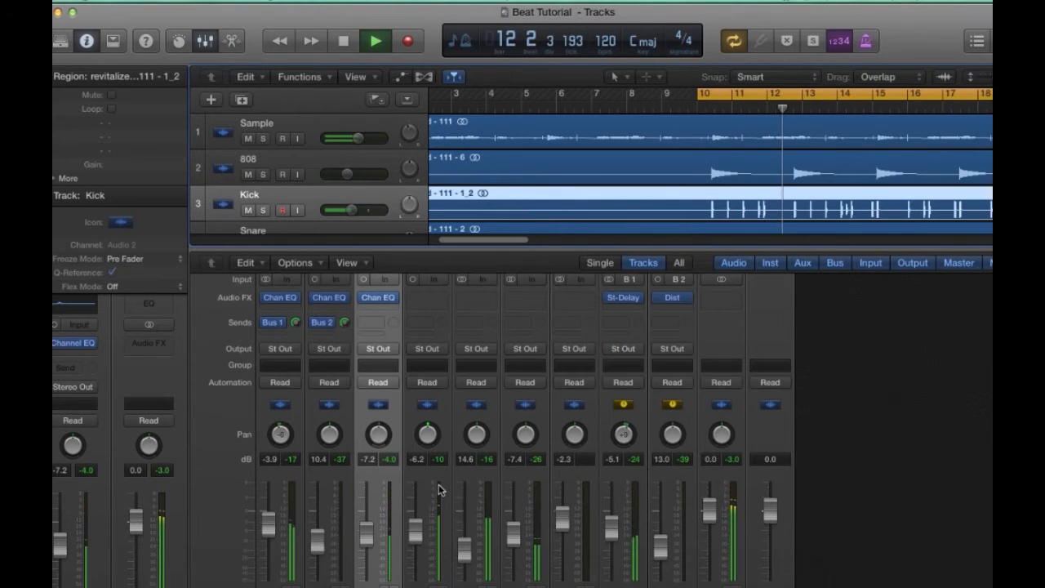
Insert a mono Compressor after the Channel EQ on the Kick channel
left_click(393, 313)
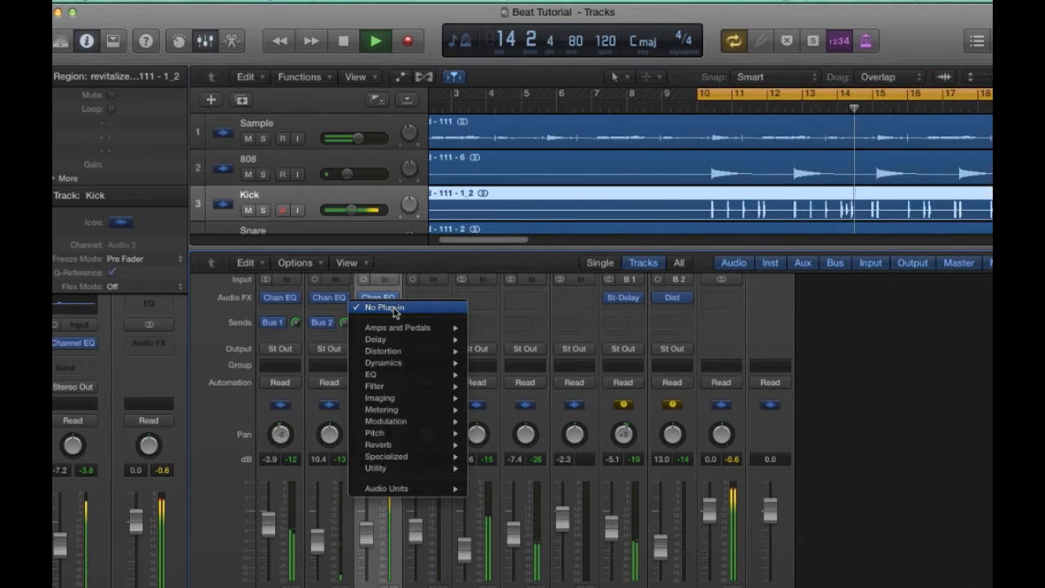
mouse_move(403, 349)
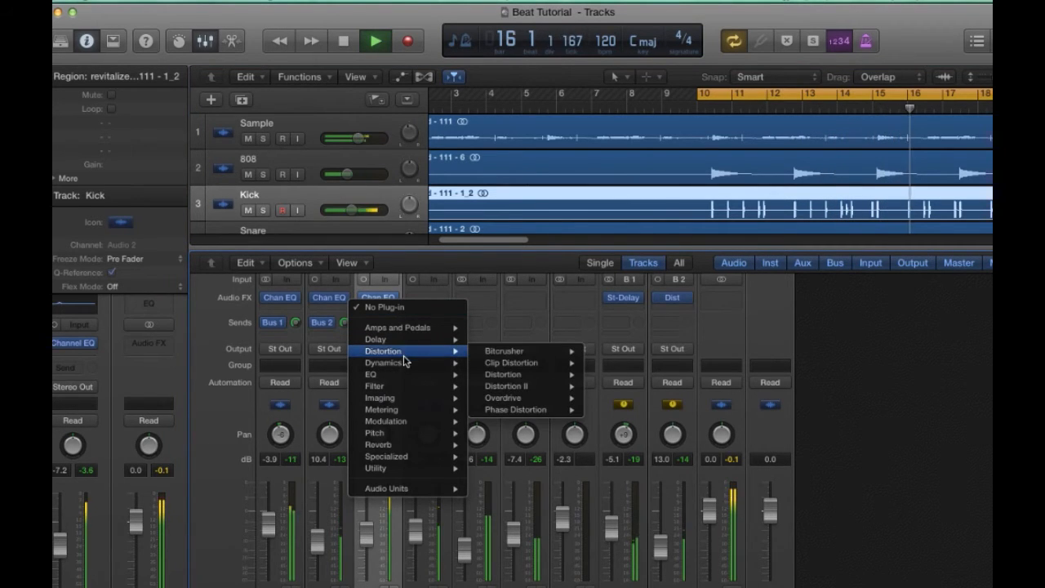
mouse_move(523, 374)
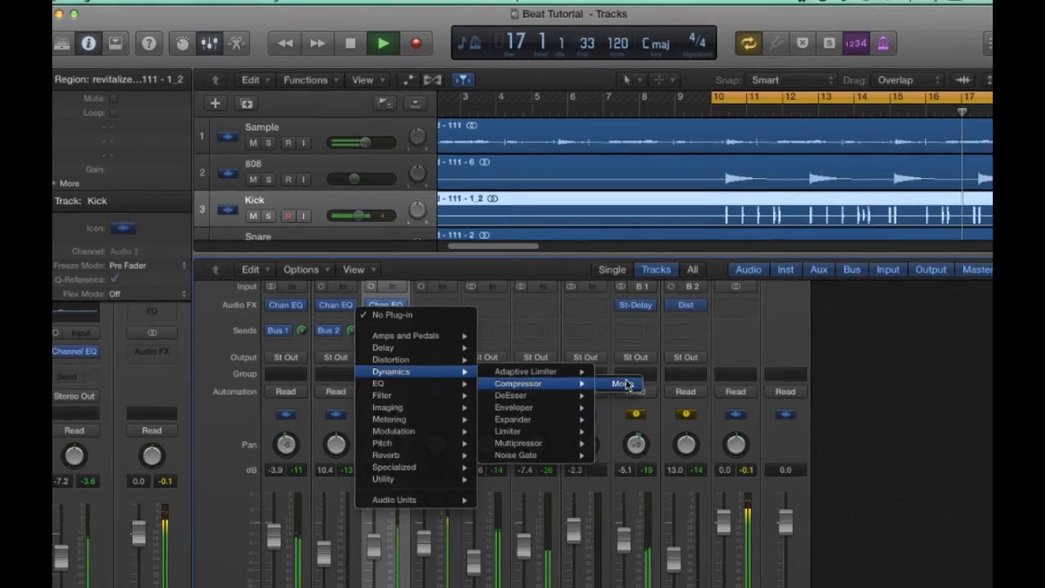
left_click(625, 384)
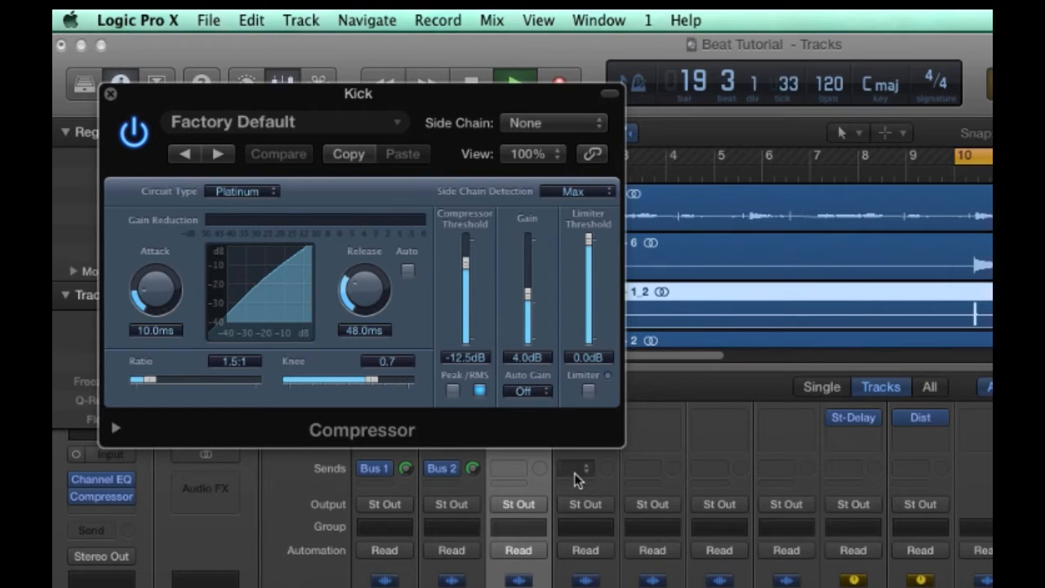
Set the Kick compressor's ratio to 3.2:1 and its threshold to -5.5 dB
left_click_drag(146, 380, 171, 385)
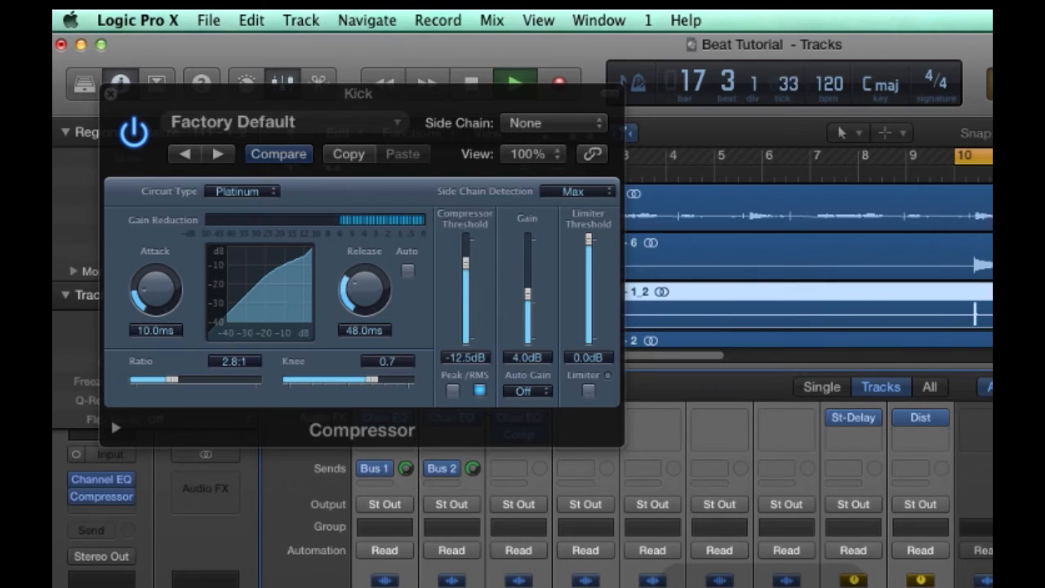
left_click_drag(194, 379, 173, 384)
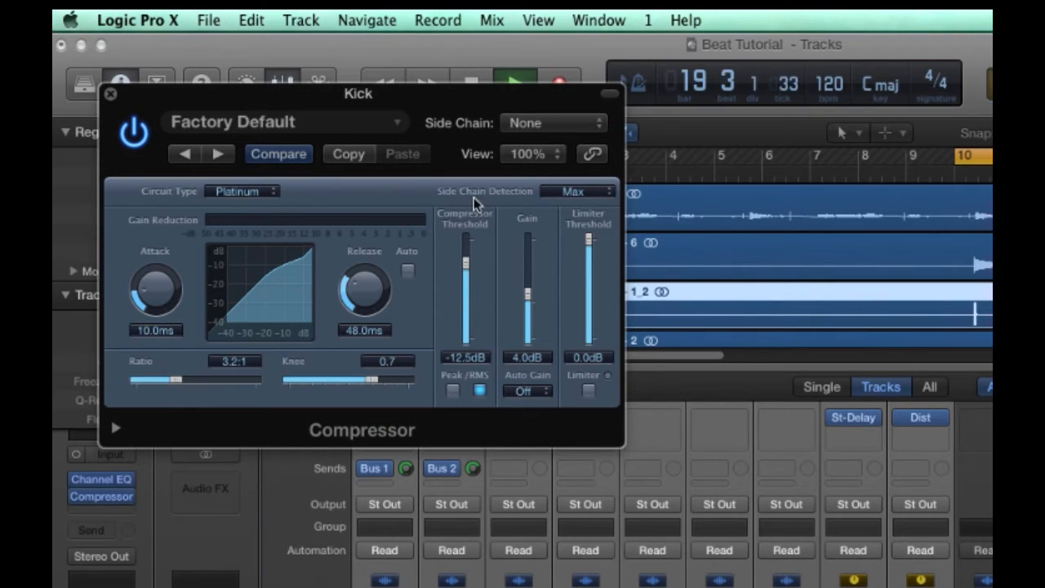
left_click_drag(463, 264, 463, 272)
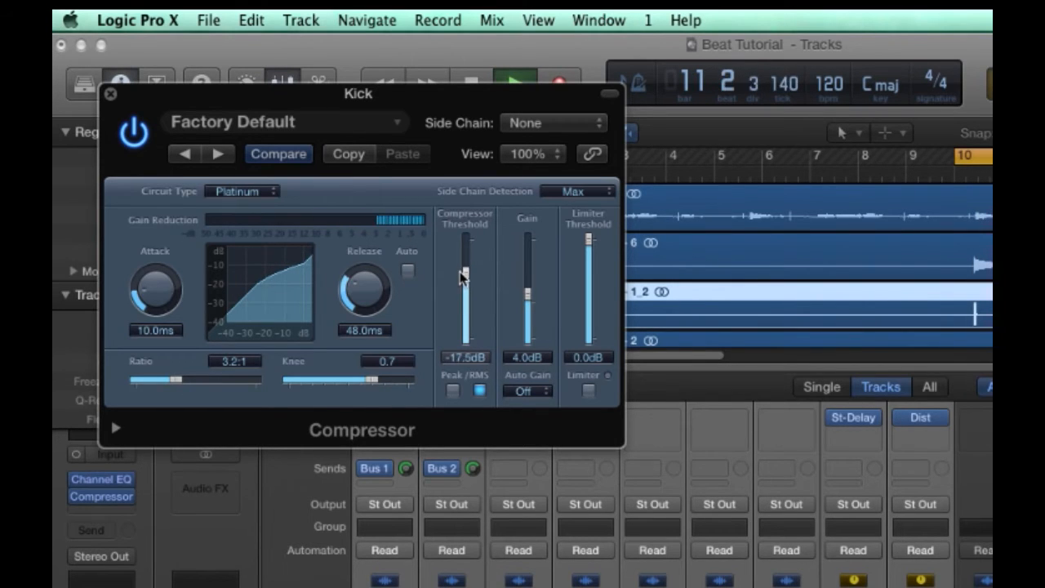
left_click_drag(461, 275, 467, 278)
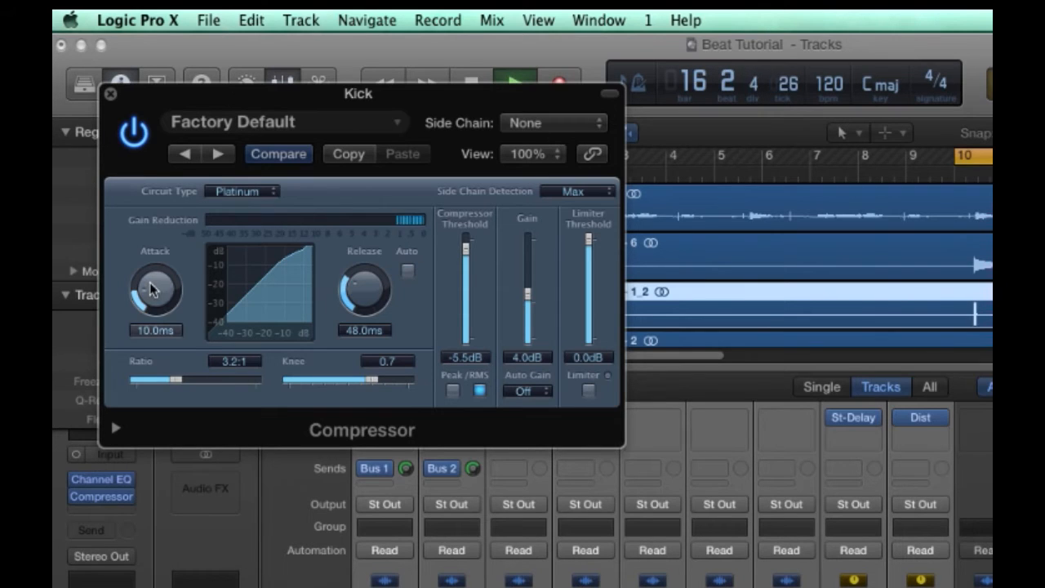
Set the Kick compressor's attack to 3.5 ms and its release to 100 ms
left_click_drag(152, 290, 157, 306)
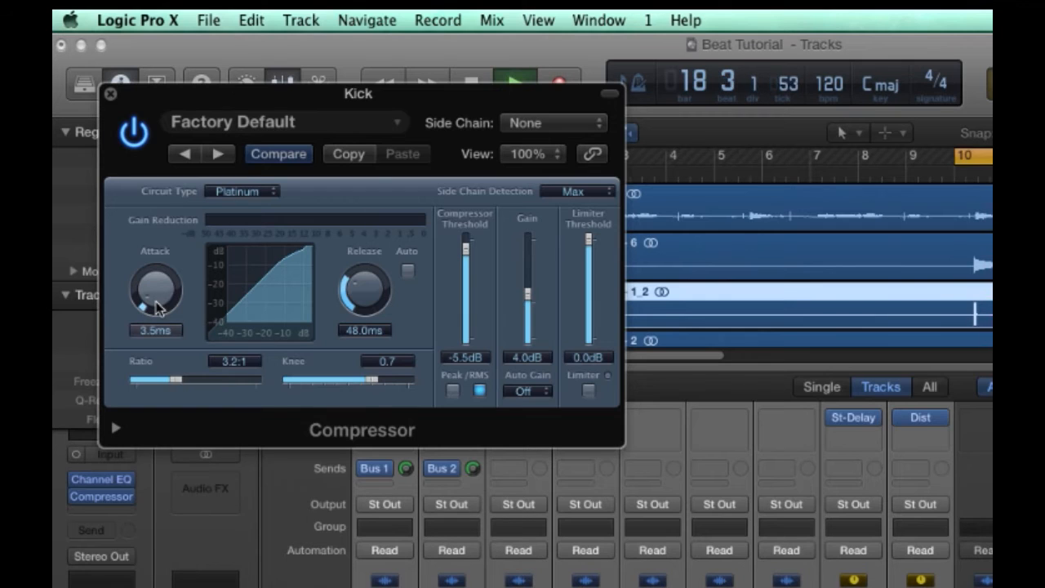
left_click(360, 298)
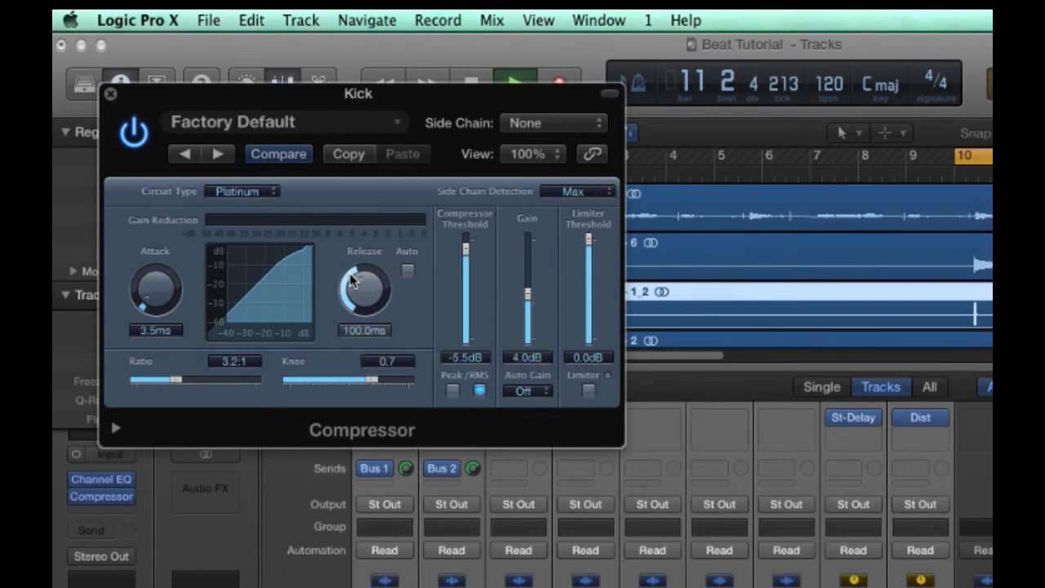
Set the Kick compressor's release to 97 ms, its threshold to -8.5 dB and its gain to 5 dB
left_click_drag(353, 281, 354, 284)
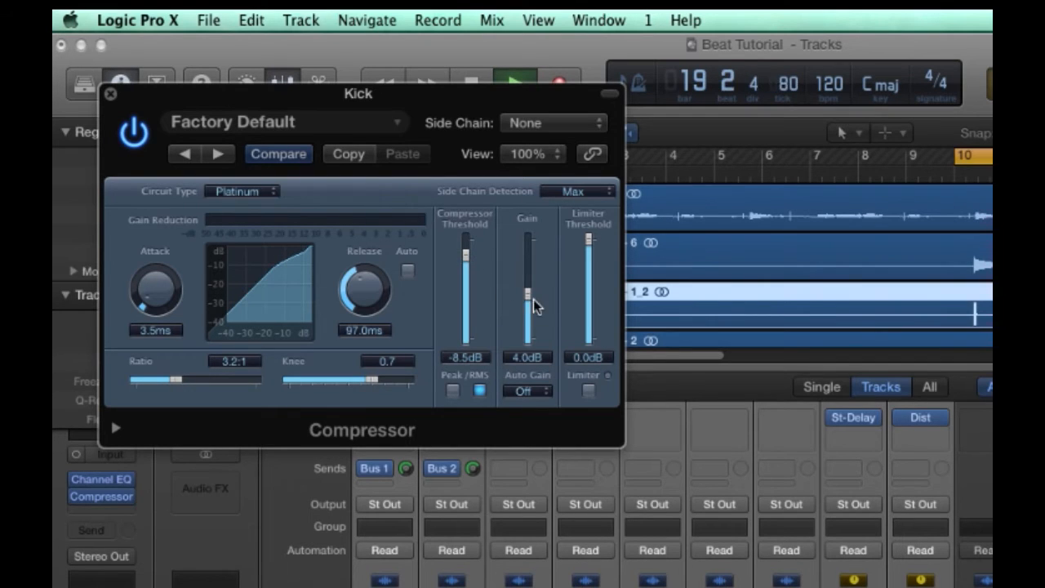
left_click_drag(533, 304, 533, 302)
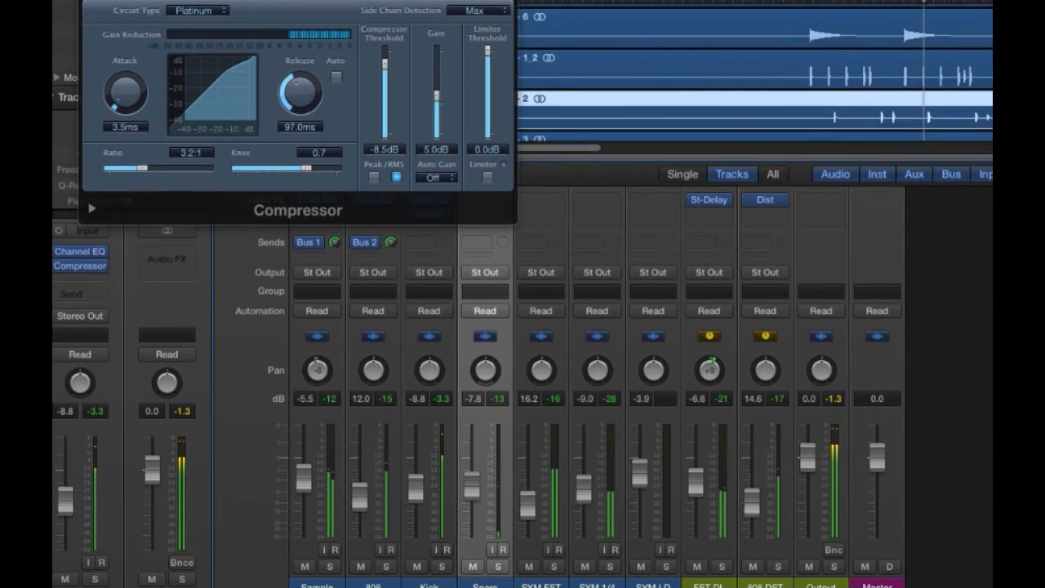
Set the Kick level to -9.4 dB and the 808 level to -10.4 dB, and close the Kick compressor
left_click(420, 490)
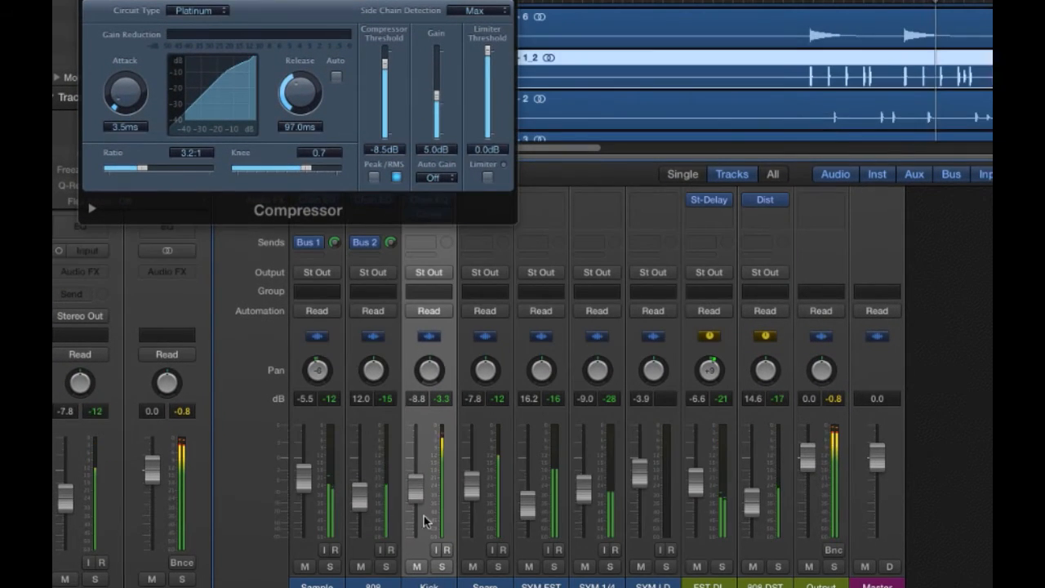
left_click_drag(362, 500, 361, 495)
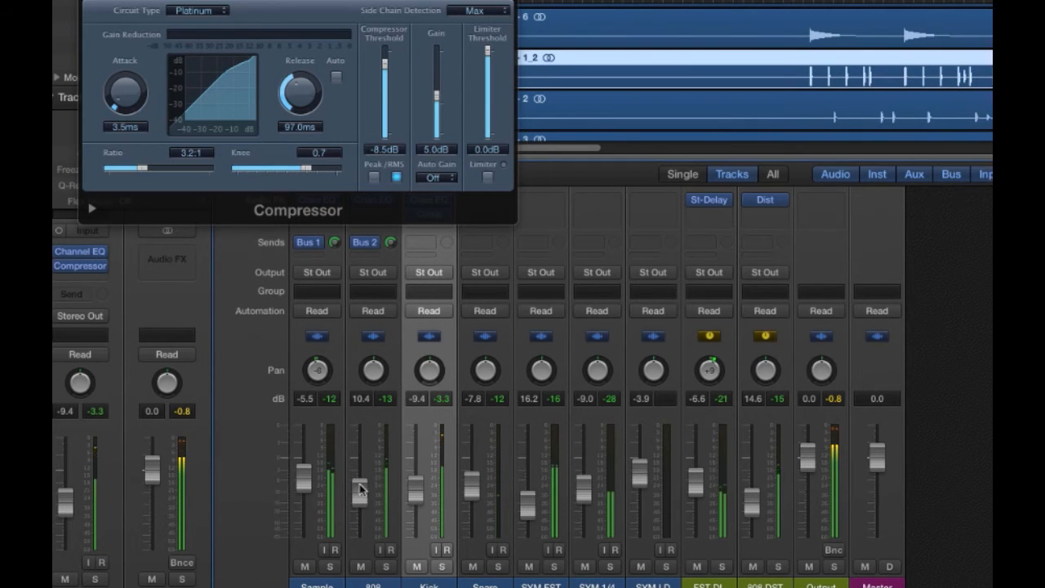
key("super+w")
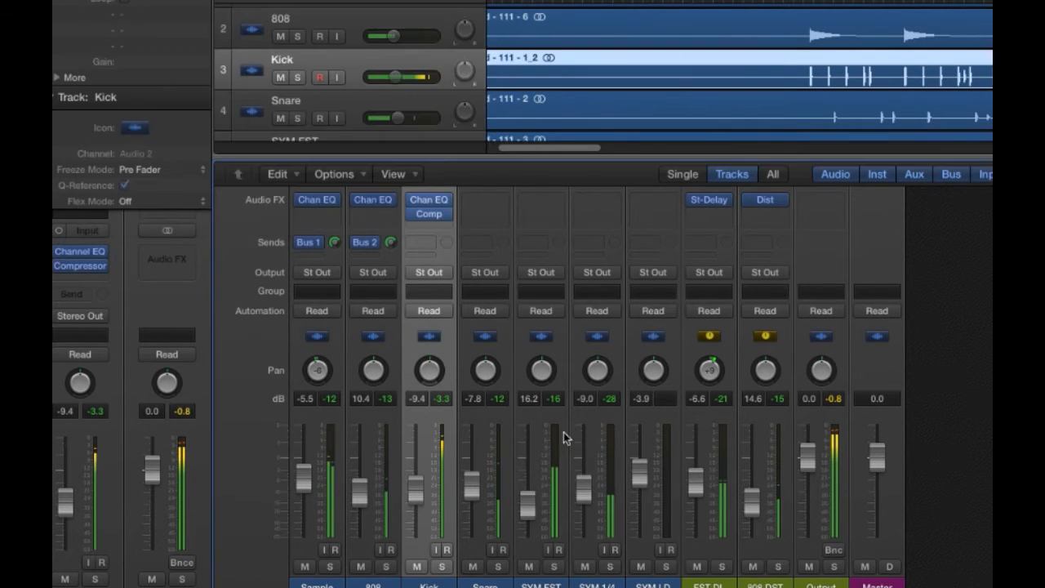
Insert a Channel EQ on the Snare channel
scroll(493, 357, "up", 3)
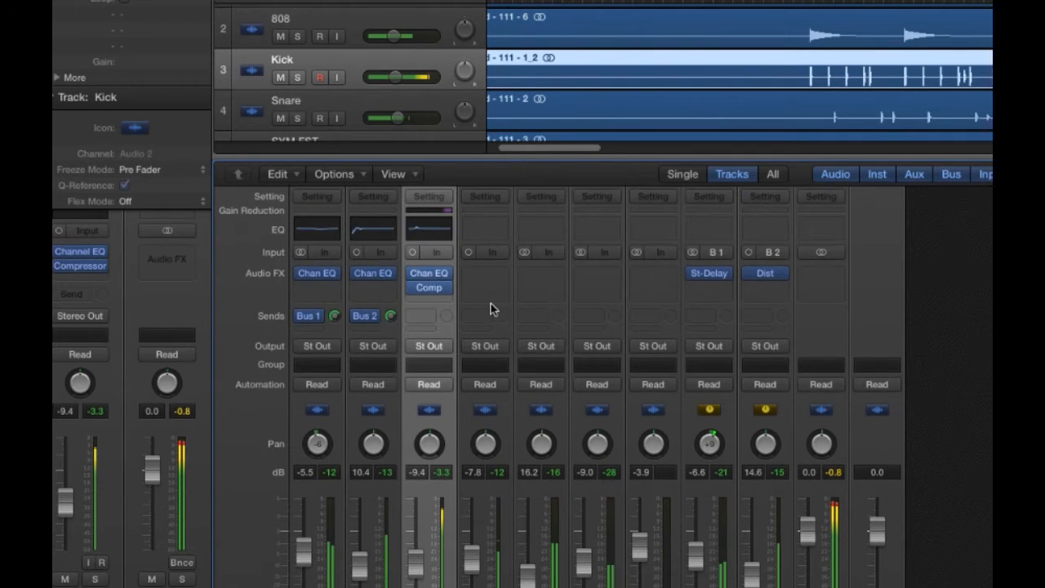
scroll(487, 310, "down", 3)
scroll(489, 327, "down", 1)
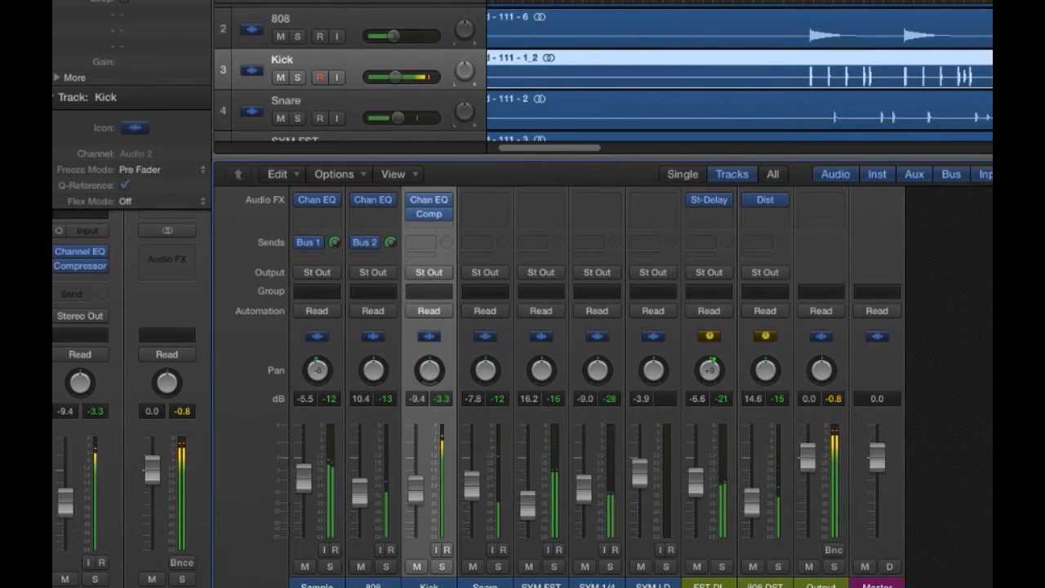
left_click(498, 368)
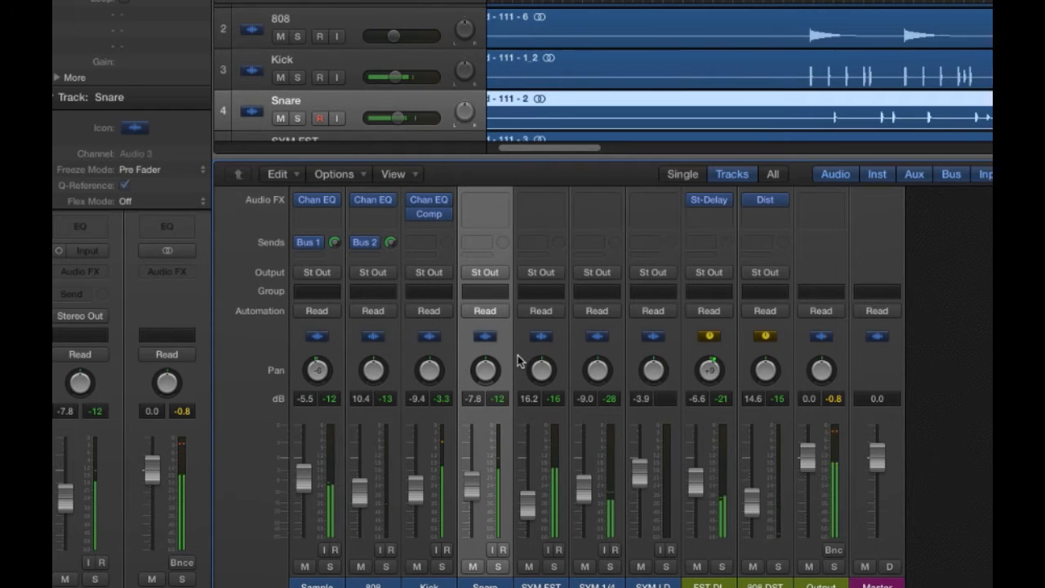
scroll(493, 378, "up", 3)
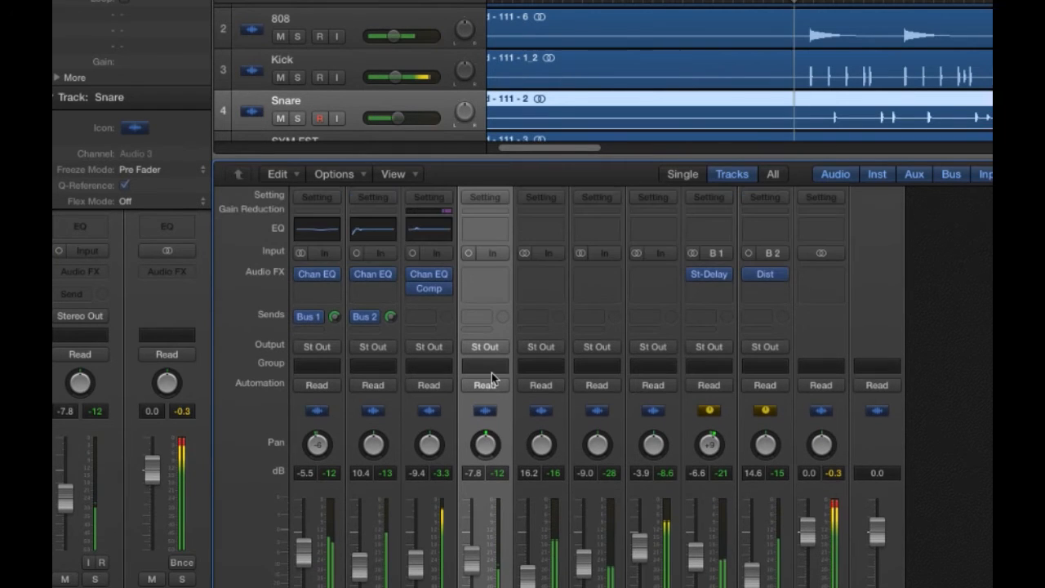
left_click(484, 226)
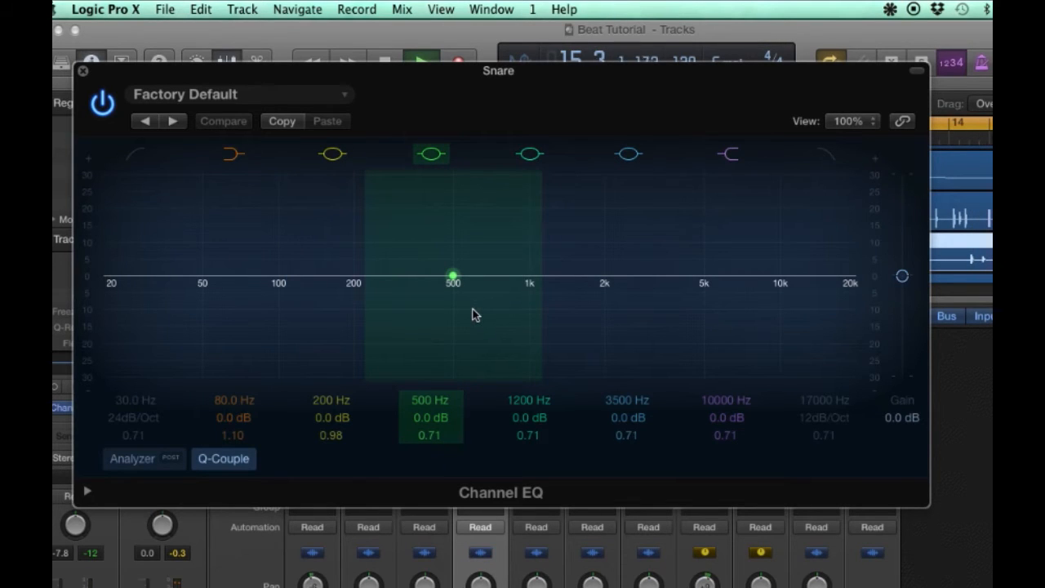
Boost the Snare by 3.5 dB at 205 Hz and enable a low cut at 62 Hz in its Channel EQ
mouse_move(476, 313)
left_mouse_down()
mouse_move(415, 282)
mouse_move(359, 282)
mouse_move(369, 282)
mouse_move(369, 237)
mouse_move(380, 238)
mouse_move(368, 235)
left_mouse_up()
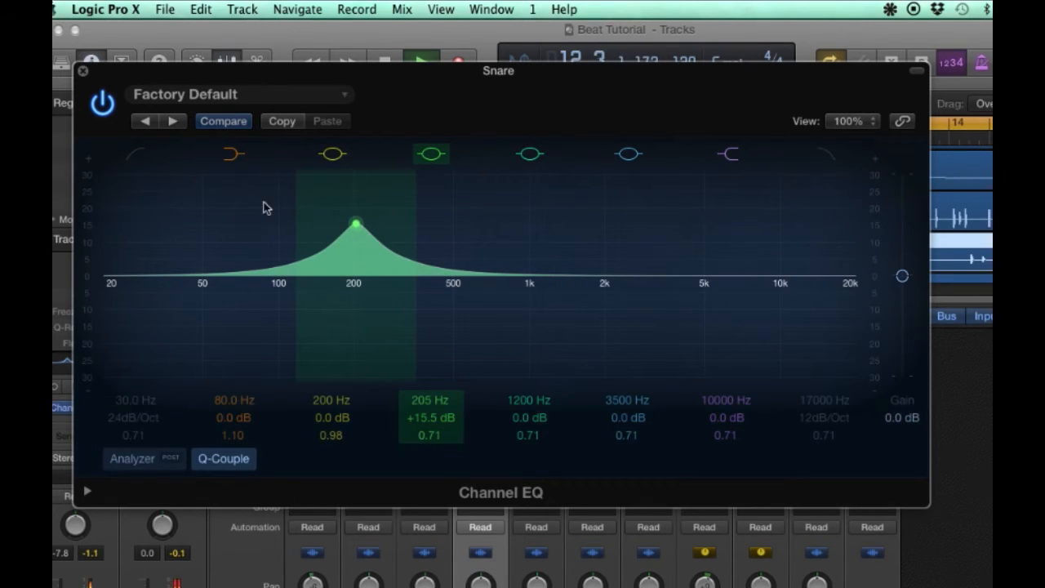
mouse_move(351, 239)
left_mouse_down()
mouse_move(372, 244)
mouse_move(361, 240)
left_mouse_up()
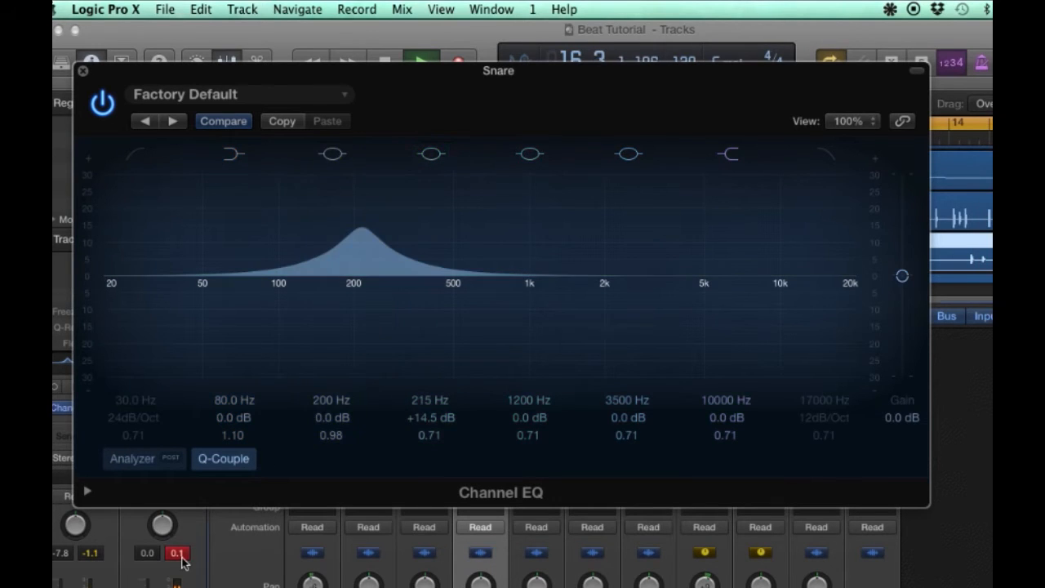
left_click_drag(362, 244, 357, 292)
left_click(140, 155)
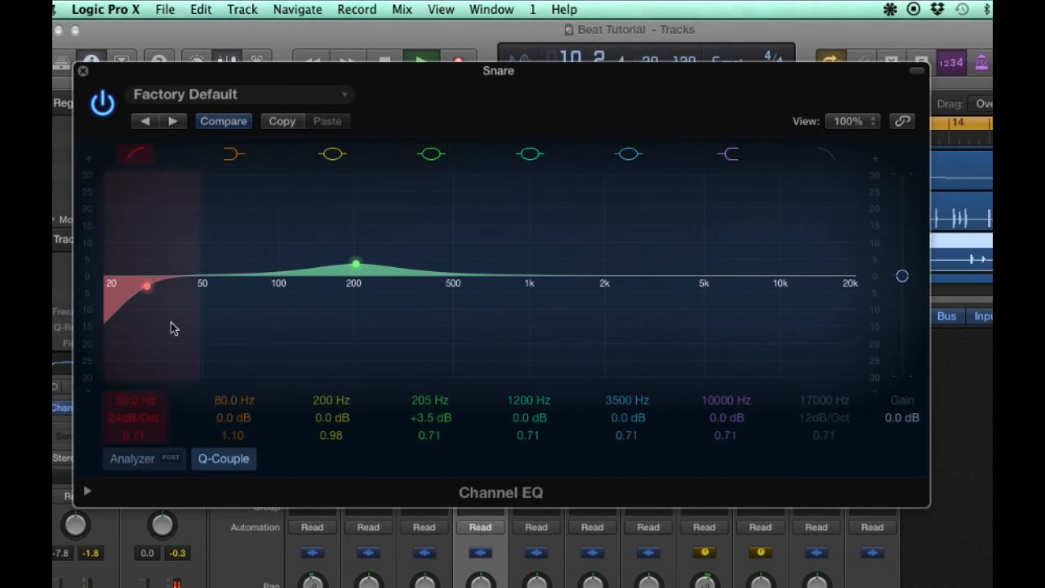
mouse_move(166, 295)
left_mouse_down()
mouse_move(247, 294)
mouse_move(238, 298)
left_mouse_up()
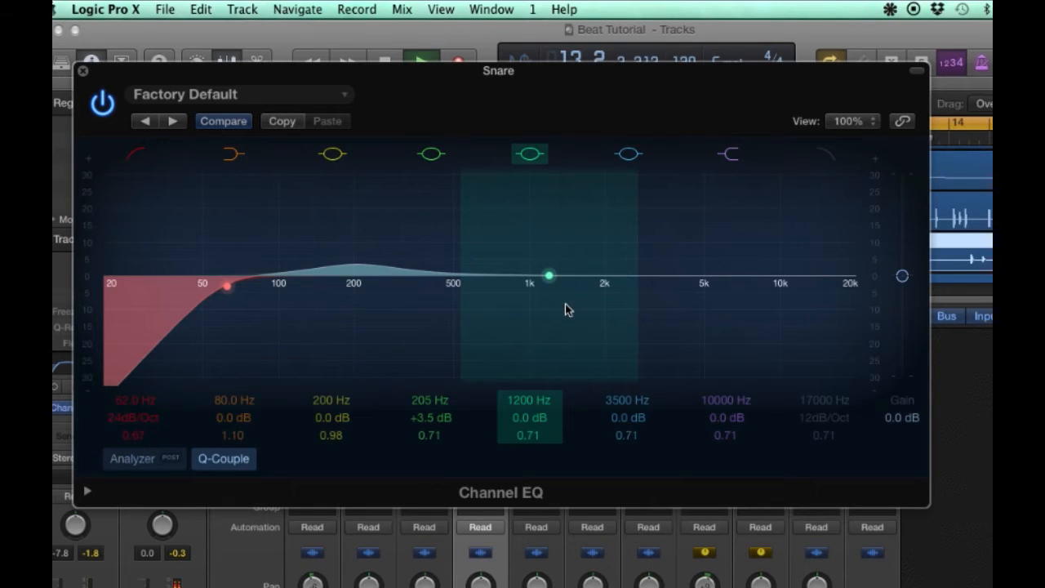
Boost the Snare EQ's upper-mid band by 3.5 dB at 3400 Hz with a Q of 2.10
mouse_move(571, 310)
left_mouse_down()
mouse_move(577, 294)
mouse_move(660, 295)
mouse_move(691, 283)
mouse_move(656, 285)
mouse_move(702, 283)
mouse_move(691, 268)
left_mouse_up()
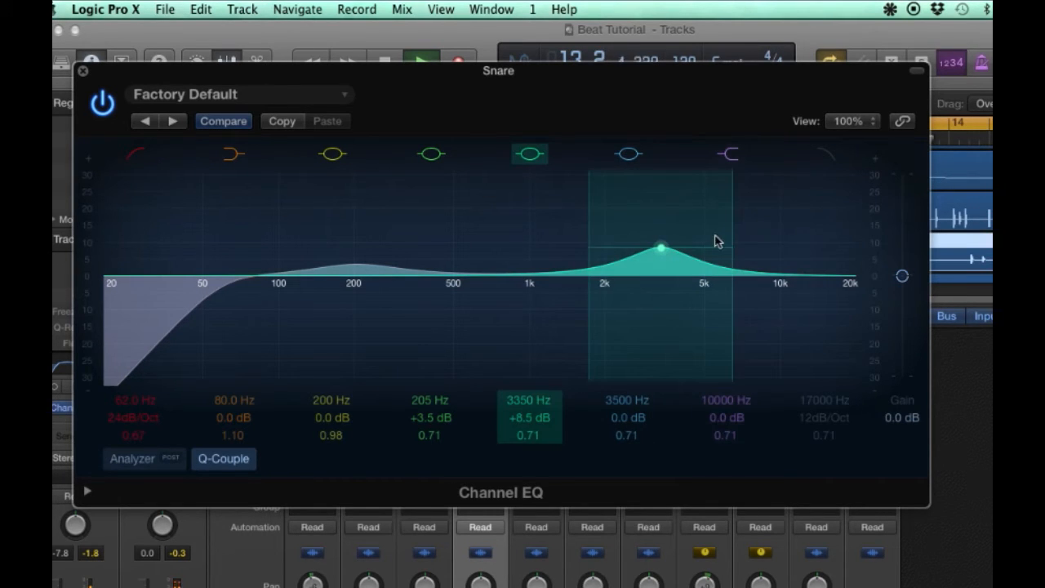
mouse_move(731, 232)
left_mouse_down()
mouse_move(640, 243)
mouse_move(691, 245)
mouse_move(662, 249)
mouse_move(664, 273)
left_mouse_up()
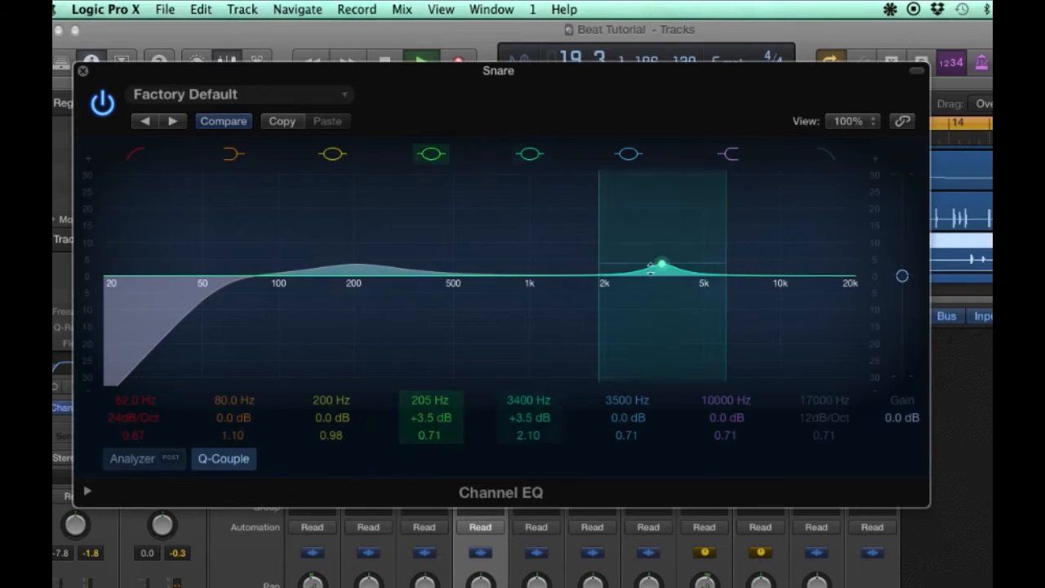
Set the Snare EQ's high shelf to 10200 Hz at 0.5 dB and move the low shelf to 180 Hz
left_click(776, 275)
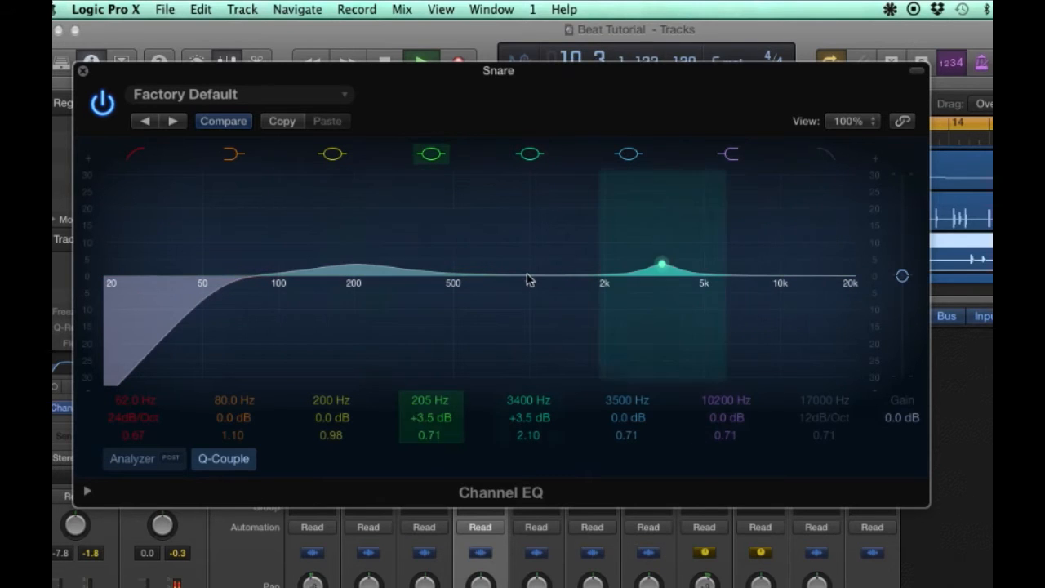
left_click_drag(817, 276, 814, 267)
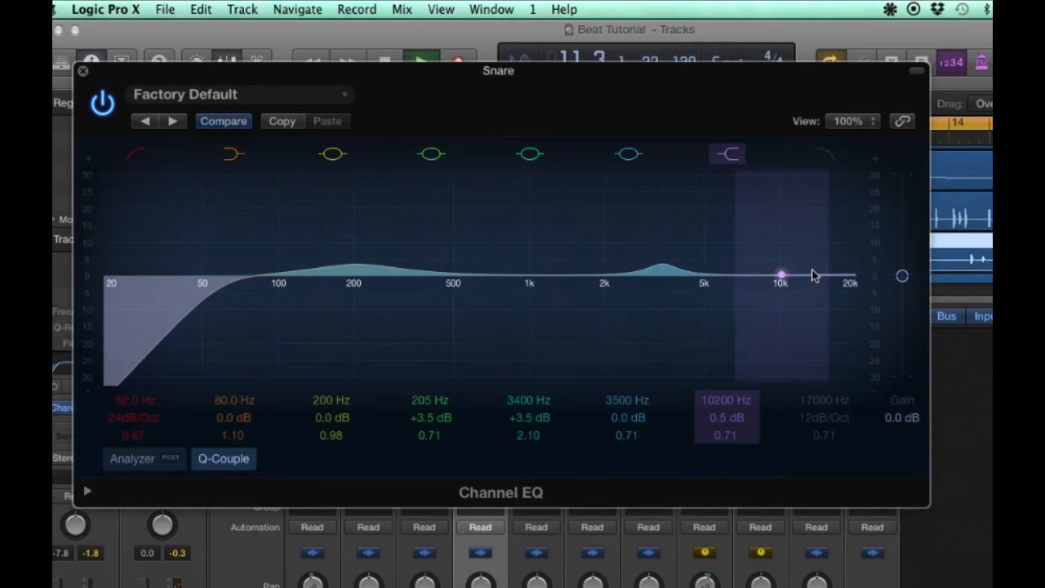
left_click_drag(278, 244, 367, 258)
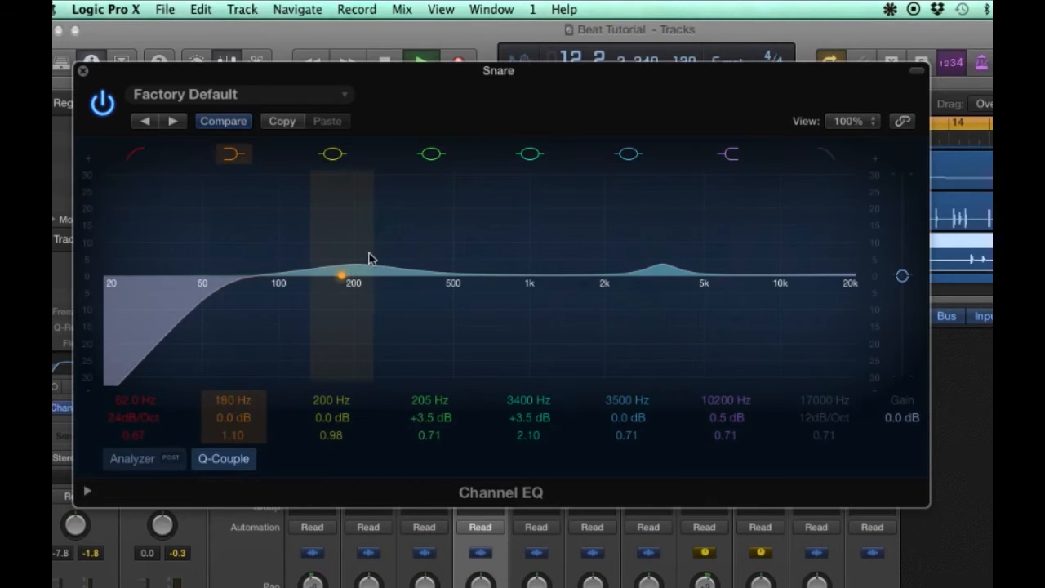
Move the Snare EQ's 3500 Hz band to 10400 Hz and boost it by 5.5 dB with a Q of 2.10
left_click(629, 154)
left_click(634, 155)
left_click_drag(674, 285, 801, 245)
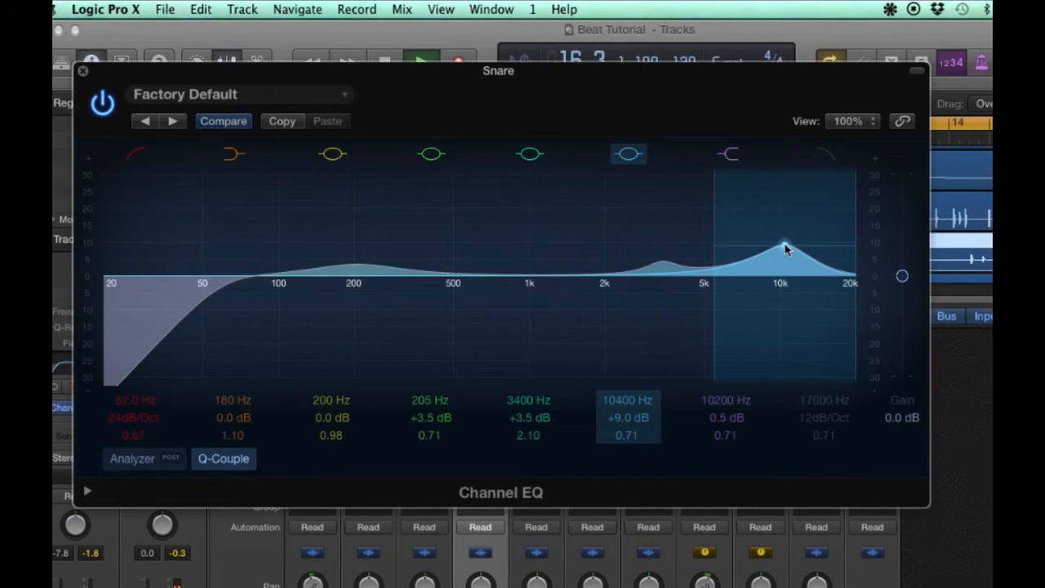
left_click_drag(852, 240, 786, 276)
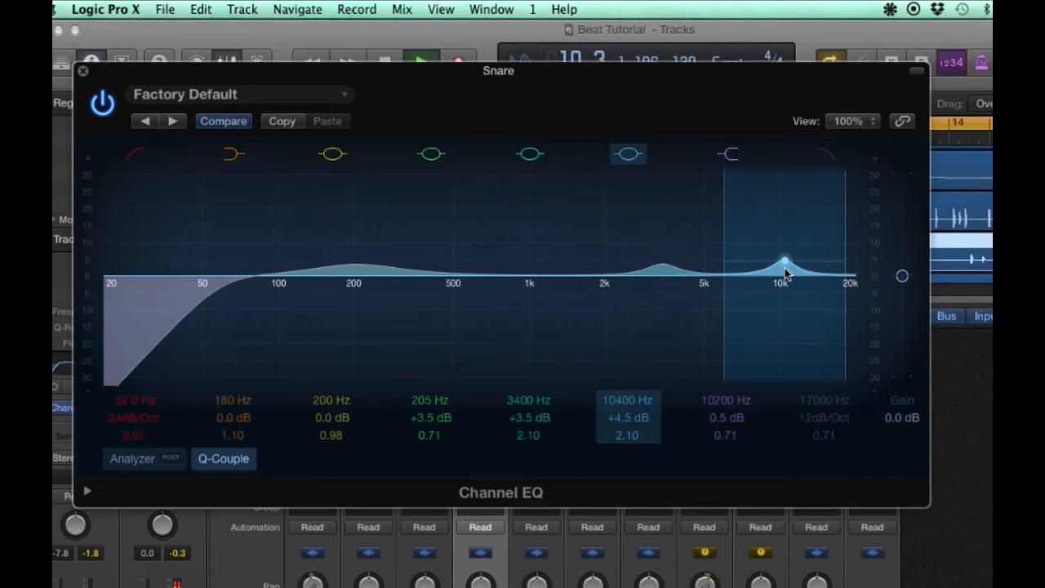
left_click_drag(786, 268, 787, 260)
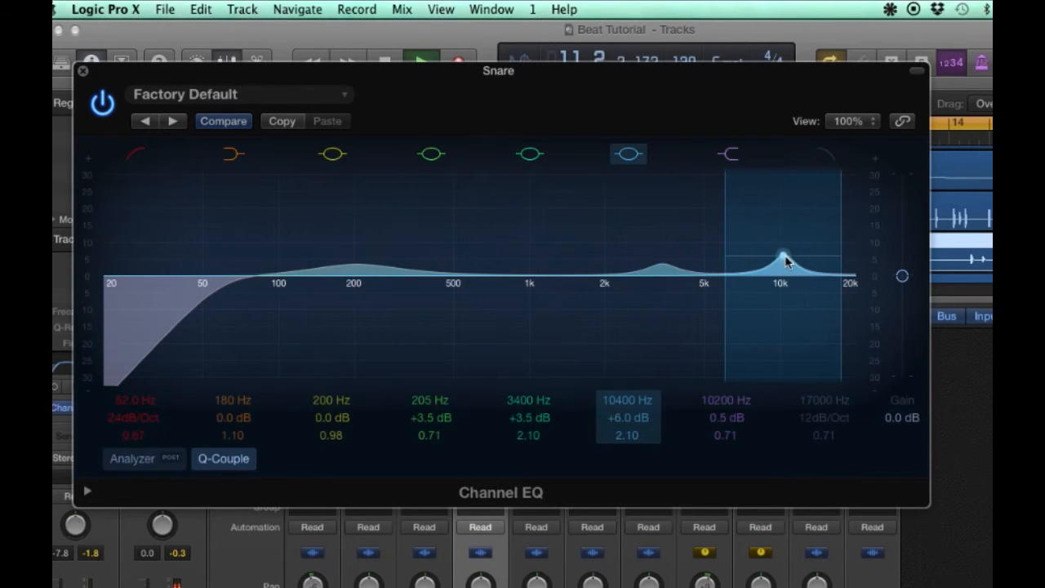
left_click_drag(786, 259, 784, 262)
Set the Snare EQ's 205 Hz boost to 200 Hz, +6 dB and a Q of 0.93, and close the EQ
left_click_drag(355, 263, 355, 254)
left_click_drag(422, 246, 424, 243)
left_click_drag(355, 254, 353, 260)
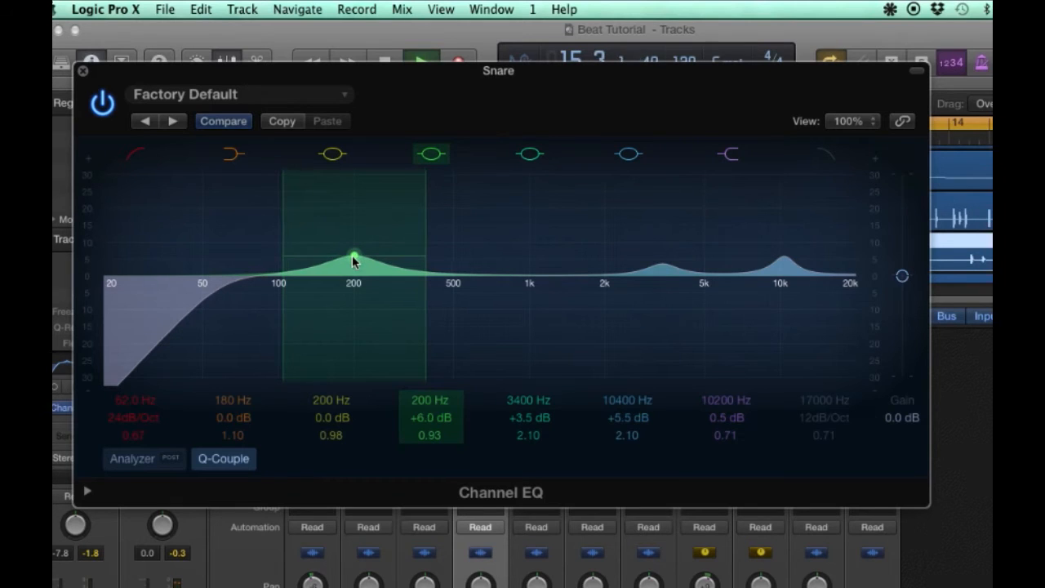
left_click(82, 71)
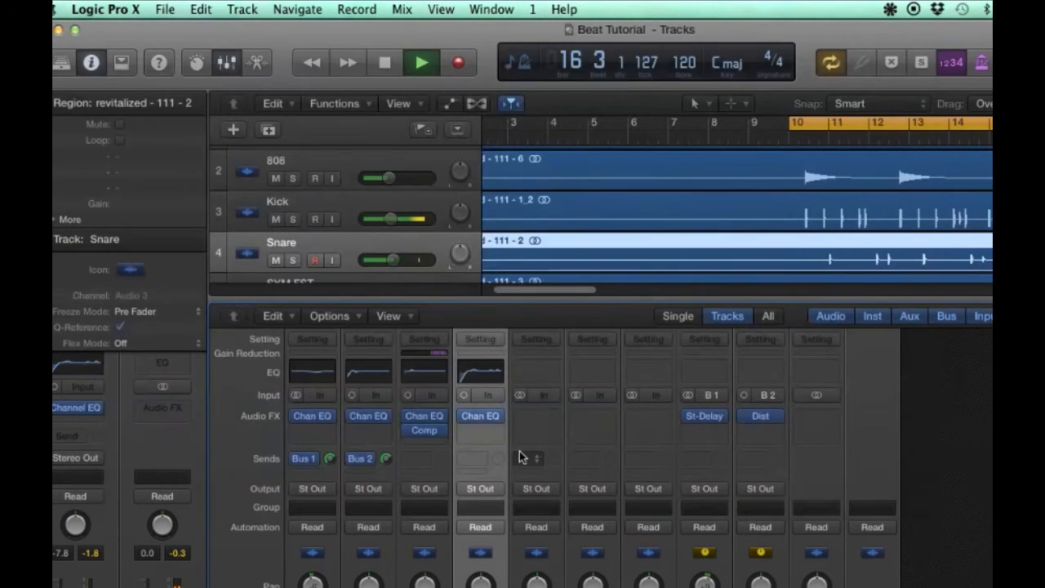
Insert a mono Compressor after the Channel EQ on the Snare channel
left_click(482, 430)
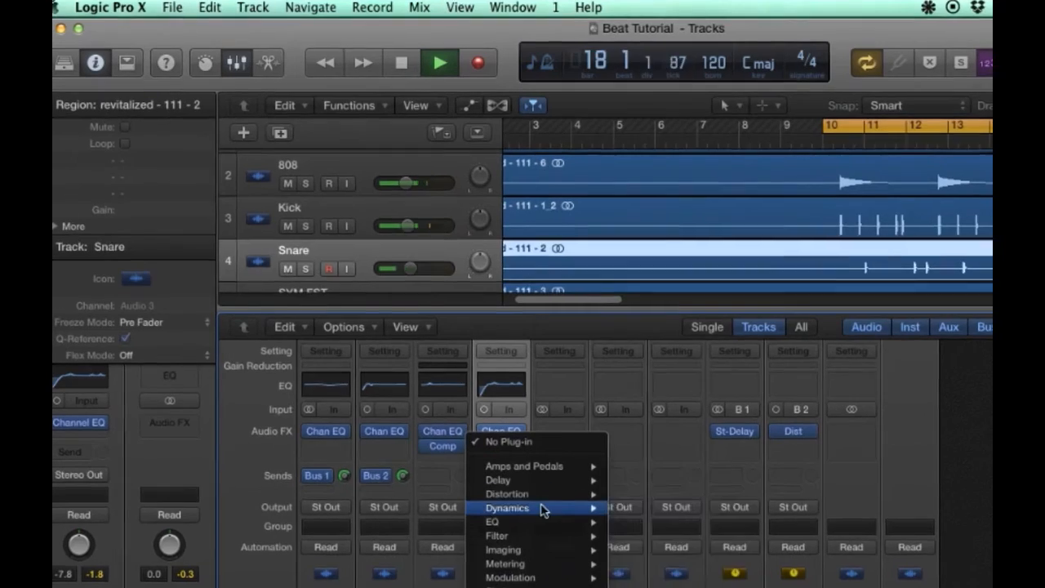
mouse_move(486, 490)
mouse_move(629, 503)
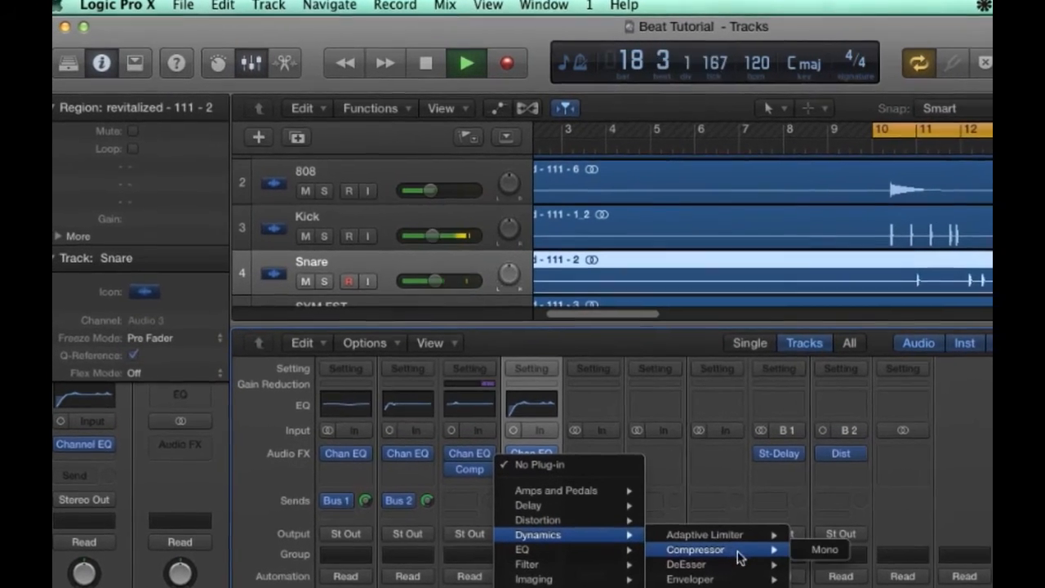
left_click(825, 549)
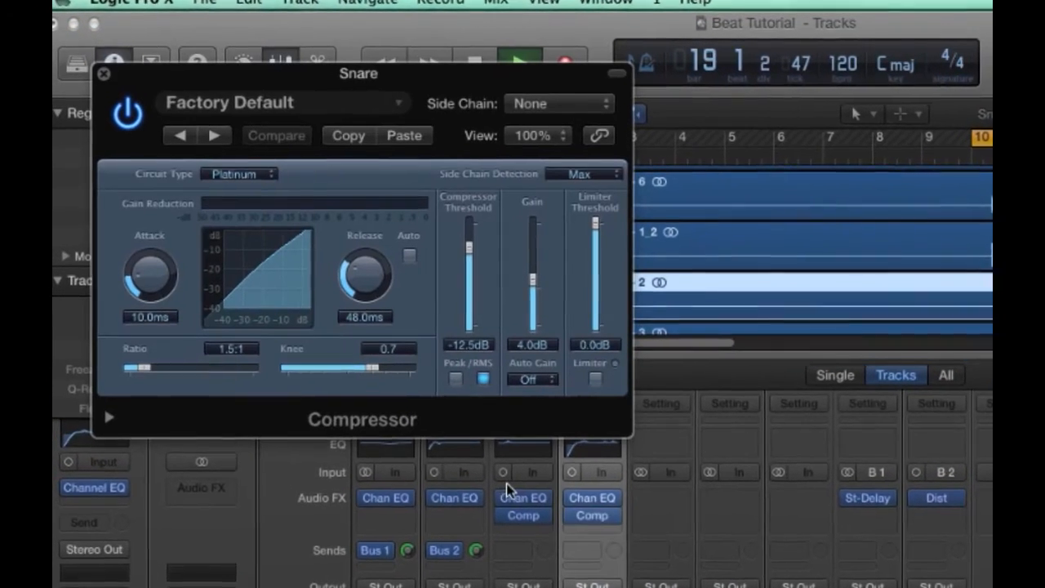
Set the Snare compressor's ratio to 4.2:1 and its threshold to -18 dB
left_click(164, 366)
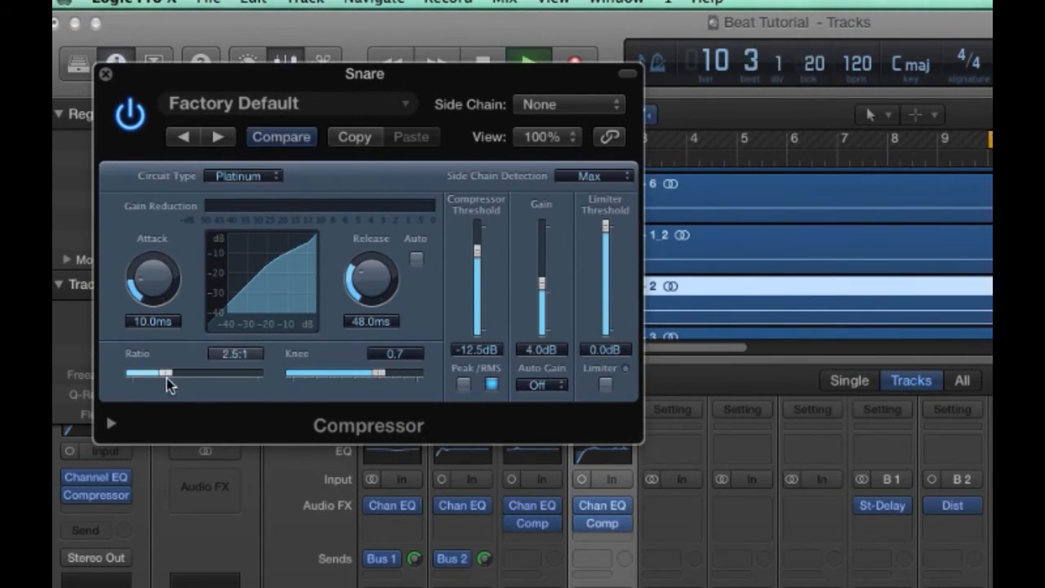
left_click_drag(166, 379, 185, 381)
left_click_drag(479, 252, 484, 278)
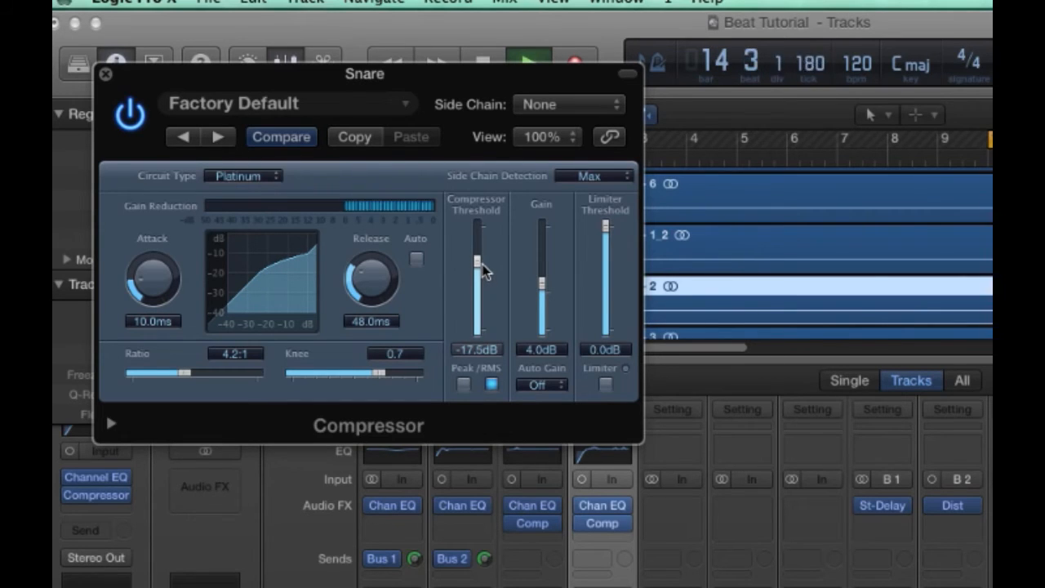
Set the Snare compressor to 13.5 ms attack, automatic release and 7.5 dB gain, and close its window
mouse_move(152, 279)
left_mouse_down()
mouse_move(156, 293)
mouse_move(158, 275)
left_mouse_up()
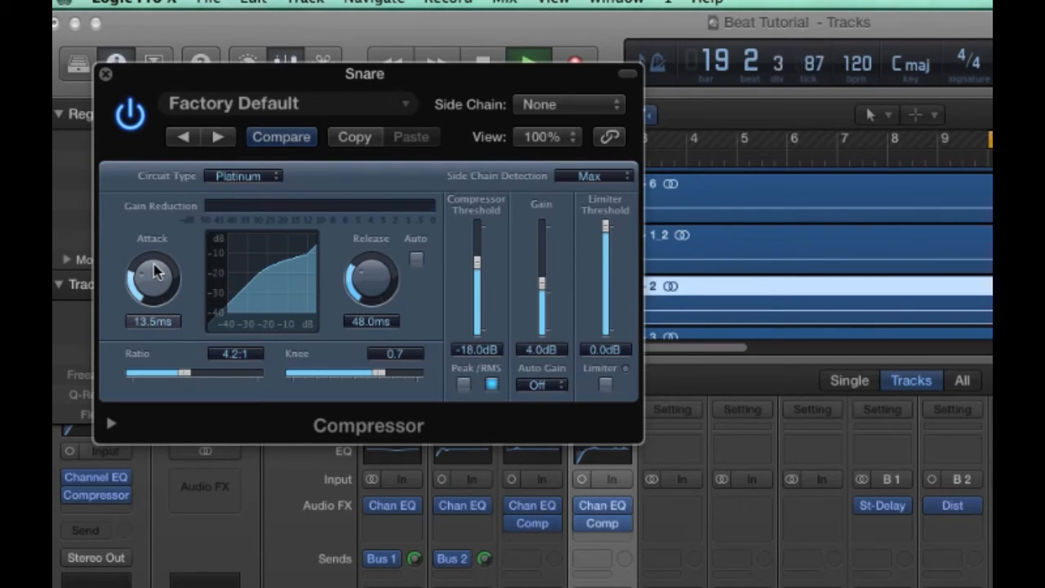
left_click(417, 259)
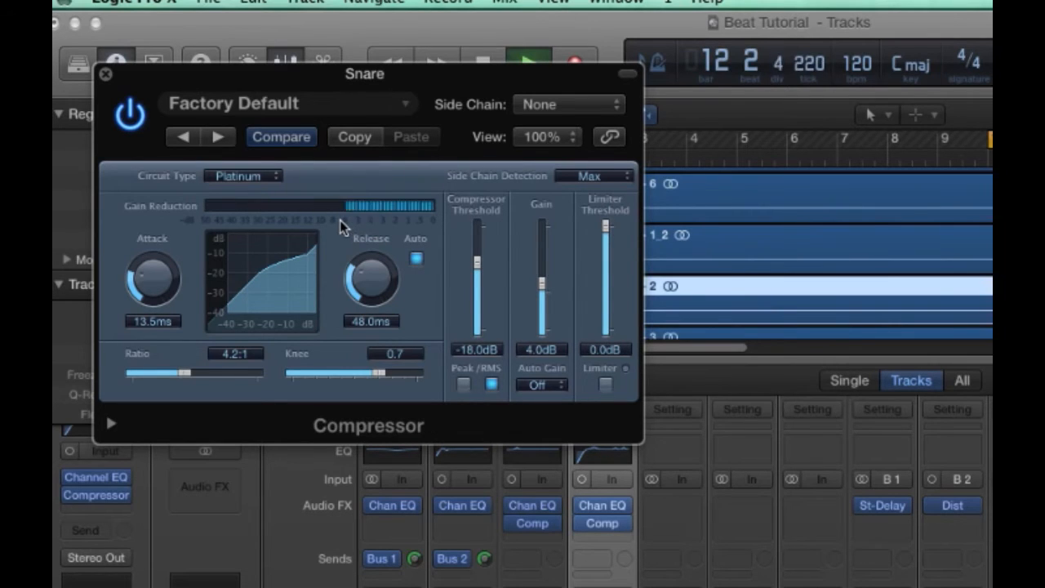
left_click_drag(545, 287, 547, 282)
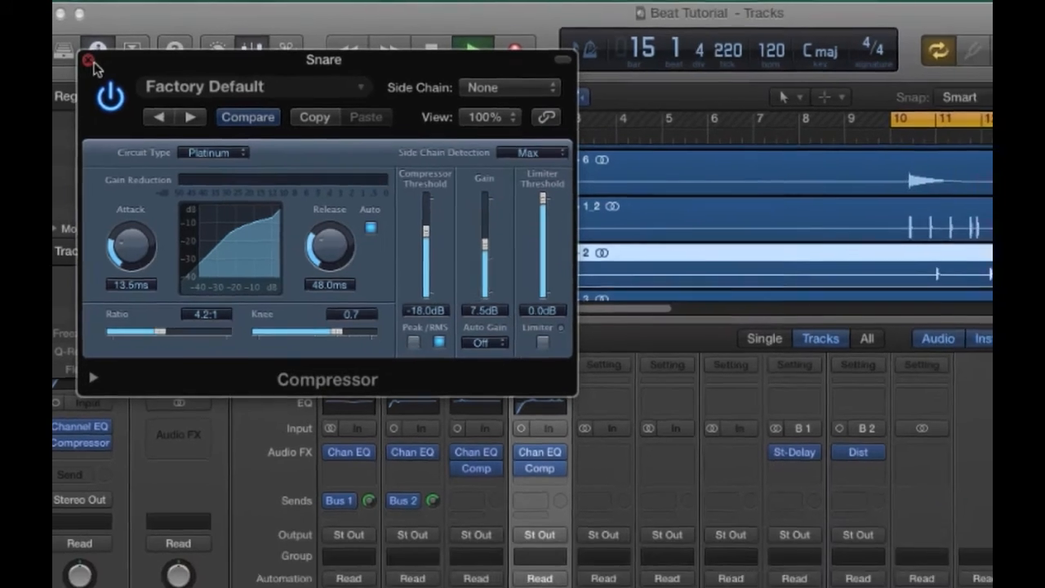
left_click(88, 61)
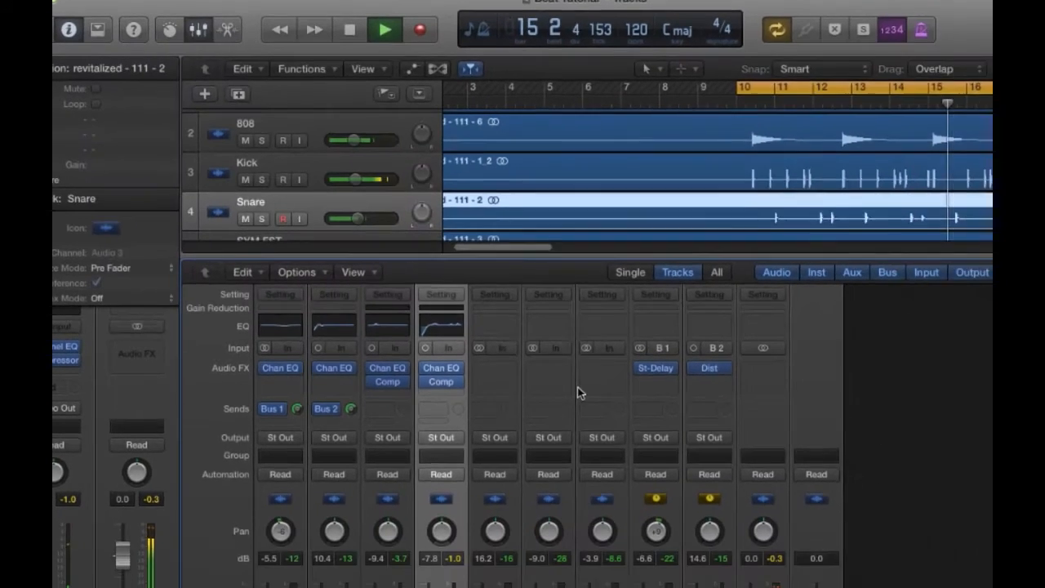
Lower the Snare channel's level to -11.2 dB
scroll(360, 490, "down", 3)
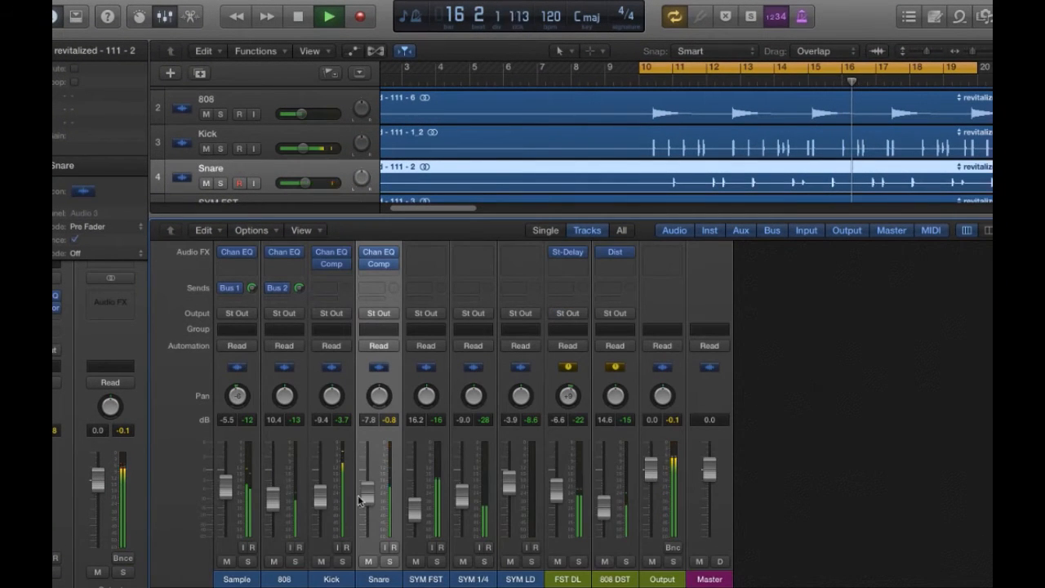
left_click_drag(360, 500, 366, 510)
Add a Bus 3 send to the Snare channel and turn up its send level
left_click(392, 291)
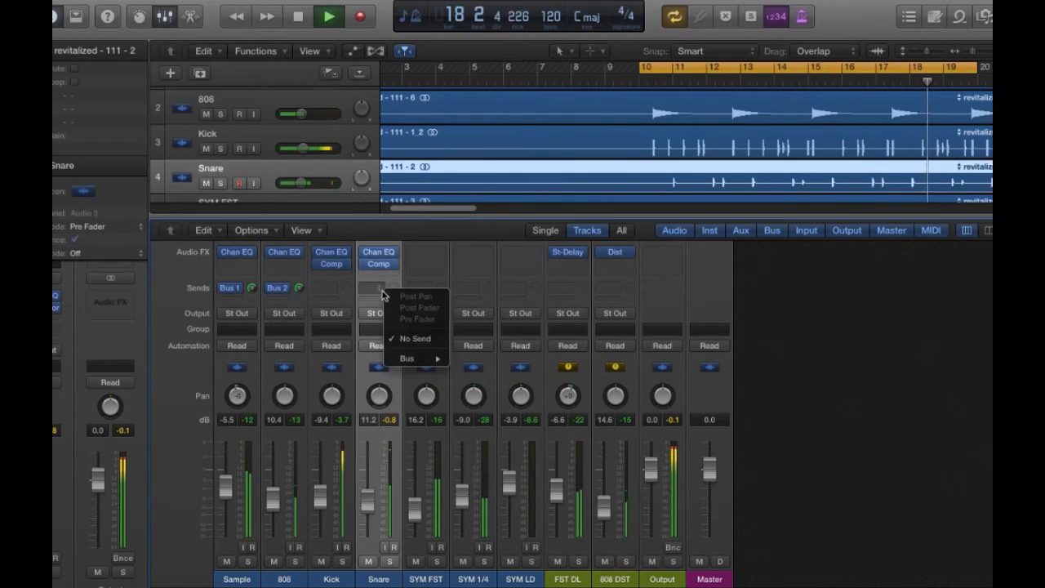
mouse_move(426, 358)
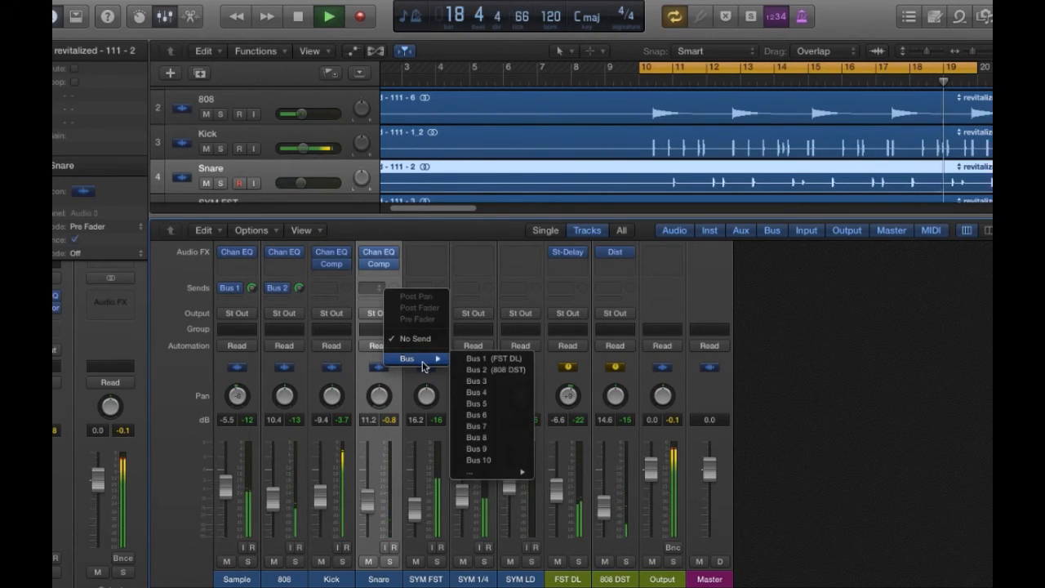
left_click(477, 381)
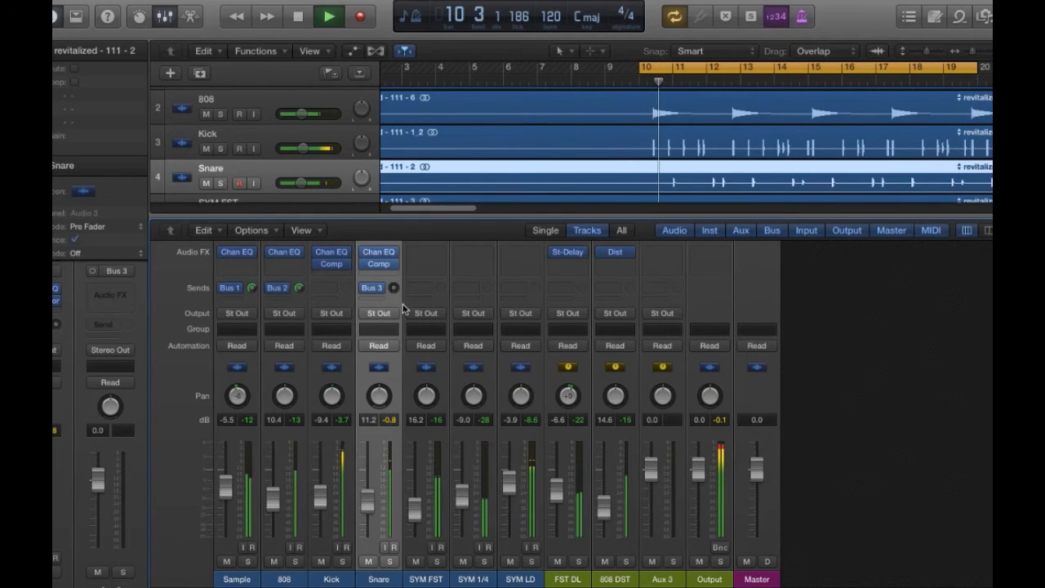
left_click(395, 289, "alt")
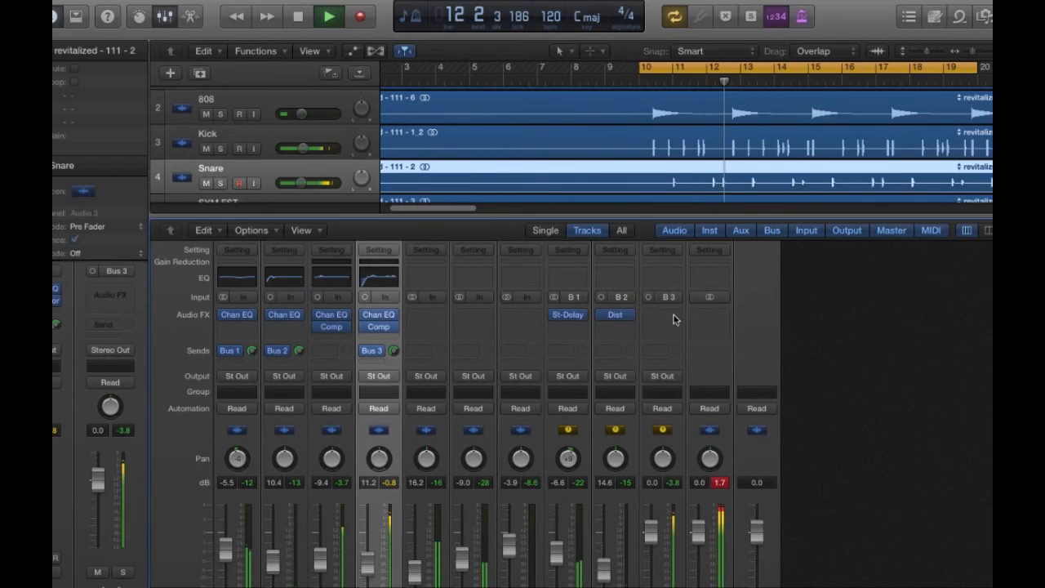
Insert a mono-to-stereo PlatinumVerb reverb on the Bus 3 aux channel
left_click(677, 319)
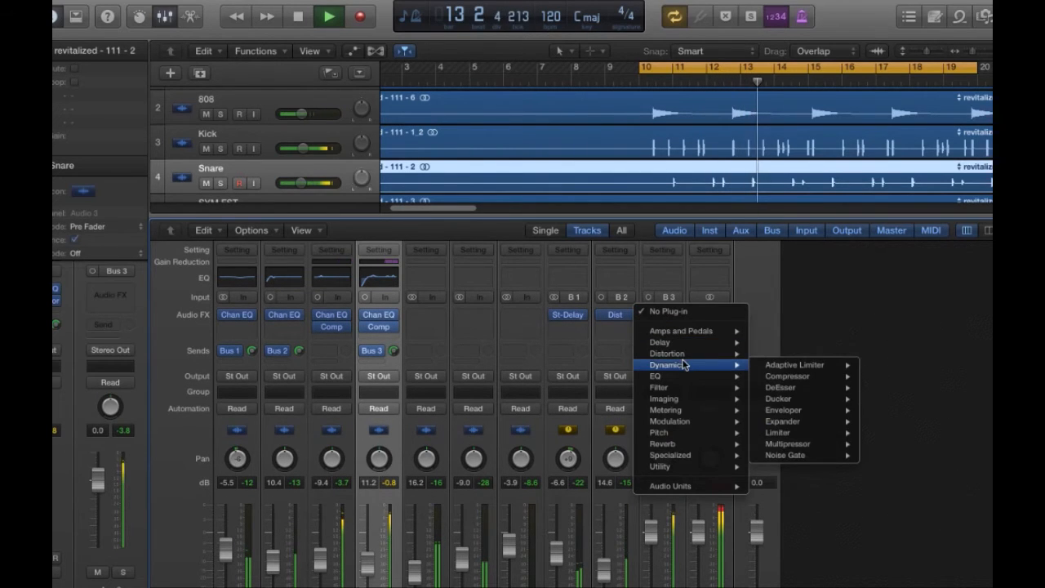
mouse_move(698, 446)
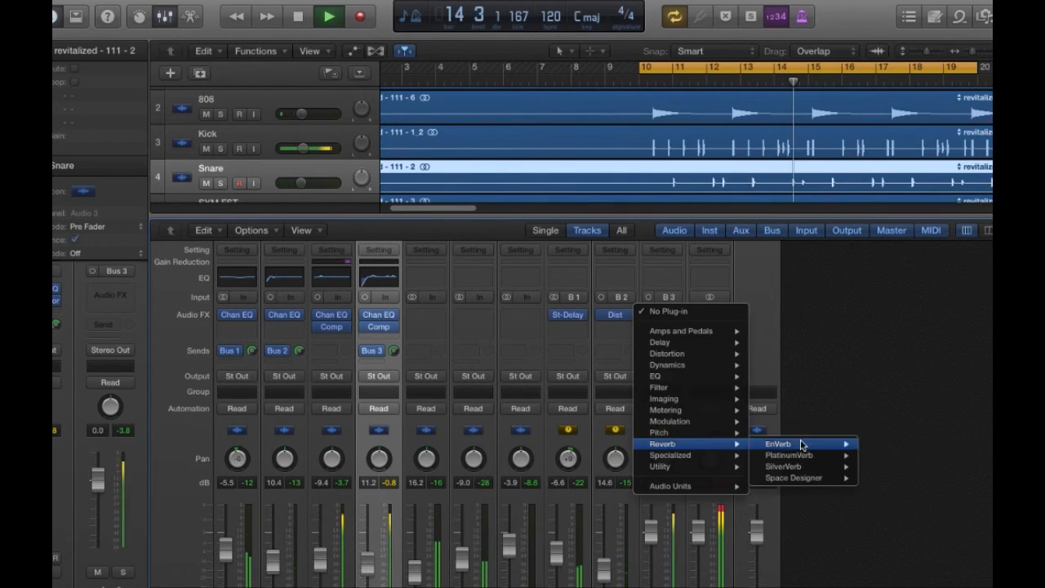
mouse_move(817, 462)
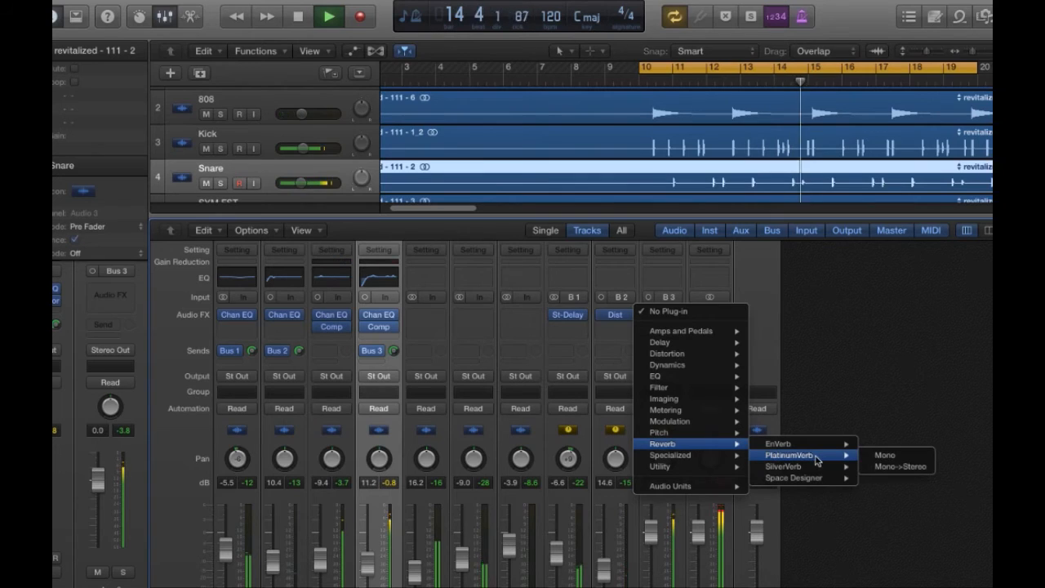
left_click(896, 467)
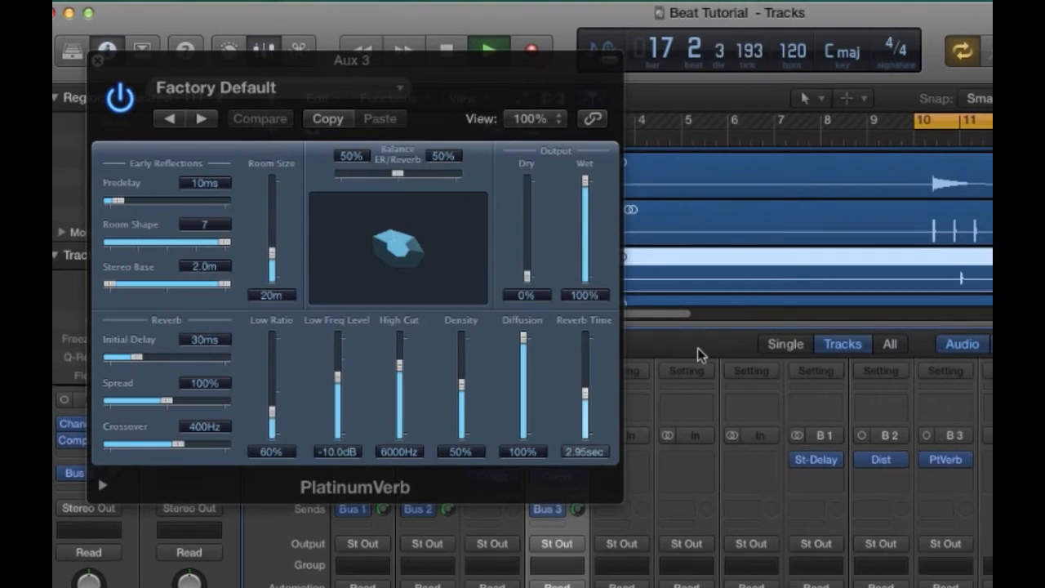
Set the PlatinumVerb's room size to 10 m, reverb time to 1.75 sec and high cut to 3600 Hz
scroll(874, 539, "down", 3)
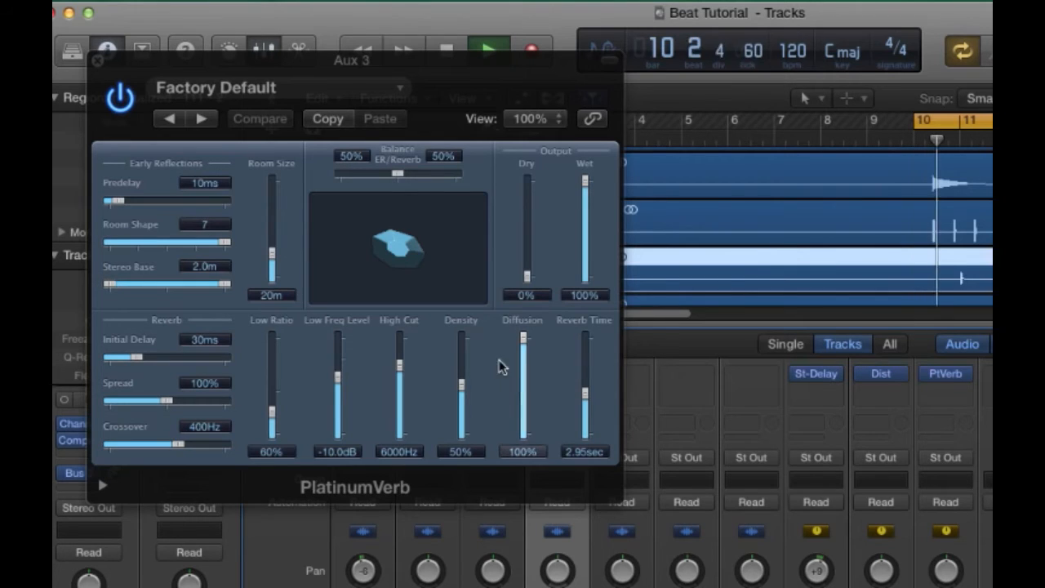
left_click_drag(272, 253, 272, 268)
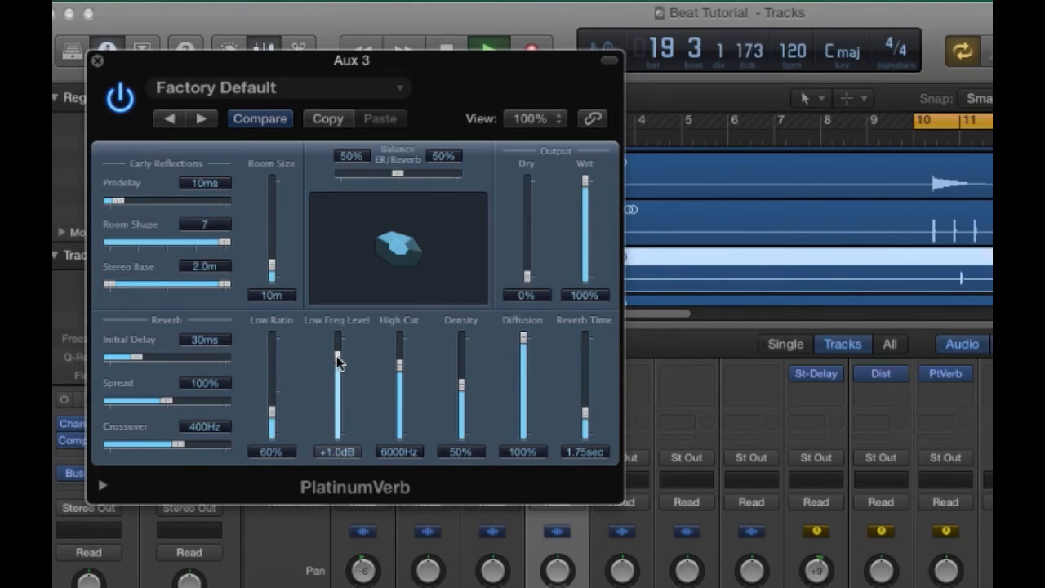
left_click_drag(399, 367, 400, 387)
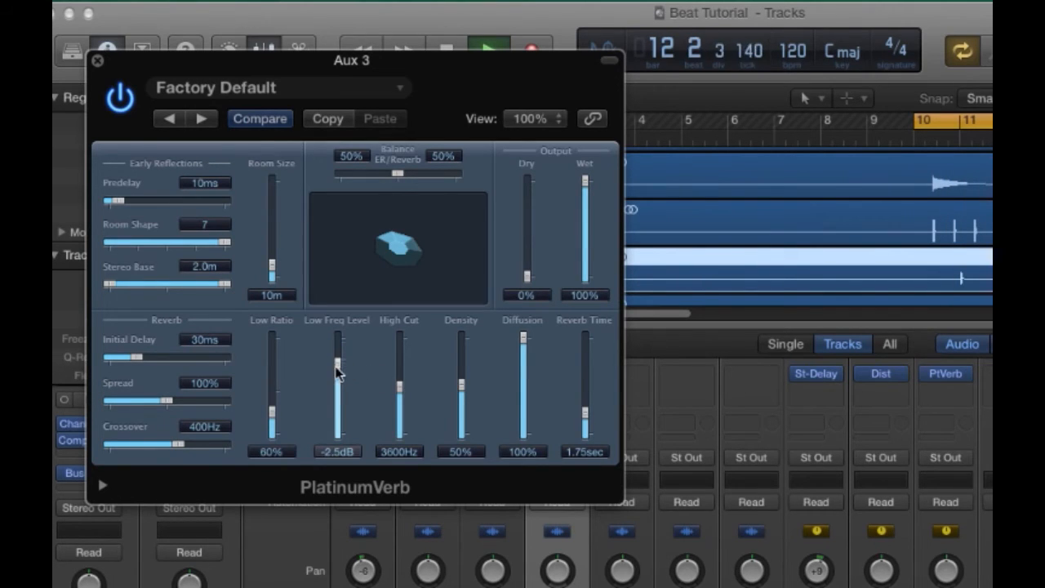
Set the PlatinumVerb to 72% low ratio, -4.5 dB low frequency level, 19 ms initial delay, 130% spread and 0 ms predelay
left_click_drag(272, 409, 273, 399)
left_click_drag(139, 363, 131, 363)
left_click_drag(168, 400, 185, 401)
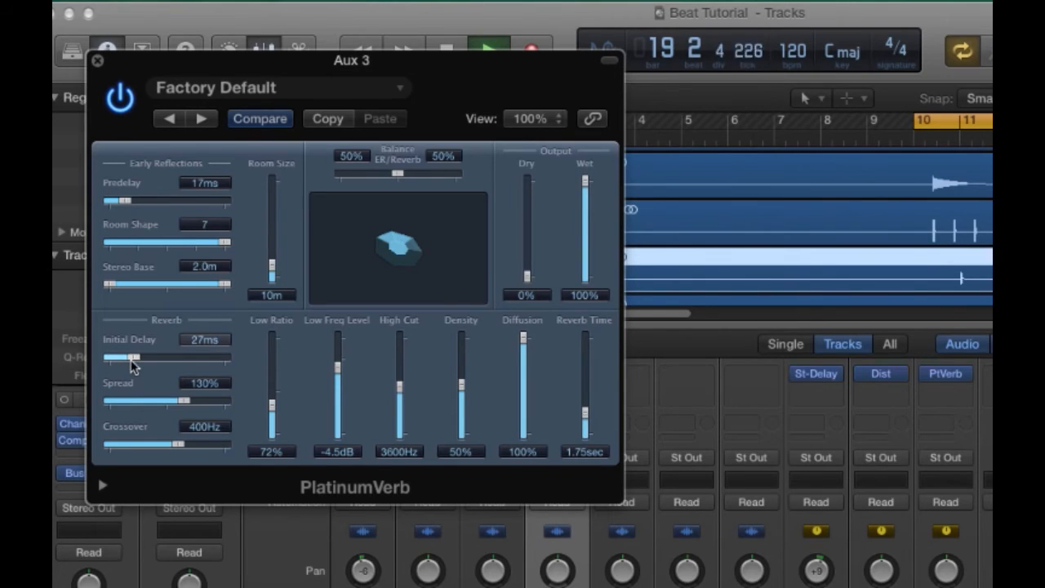
left_click_drag(125, 368, 121, 364)
left_click_drag(112, 204, 103, 204)
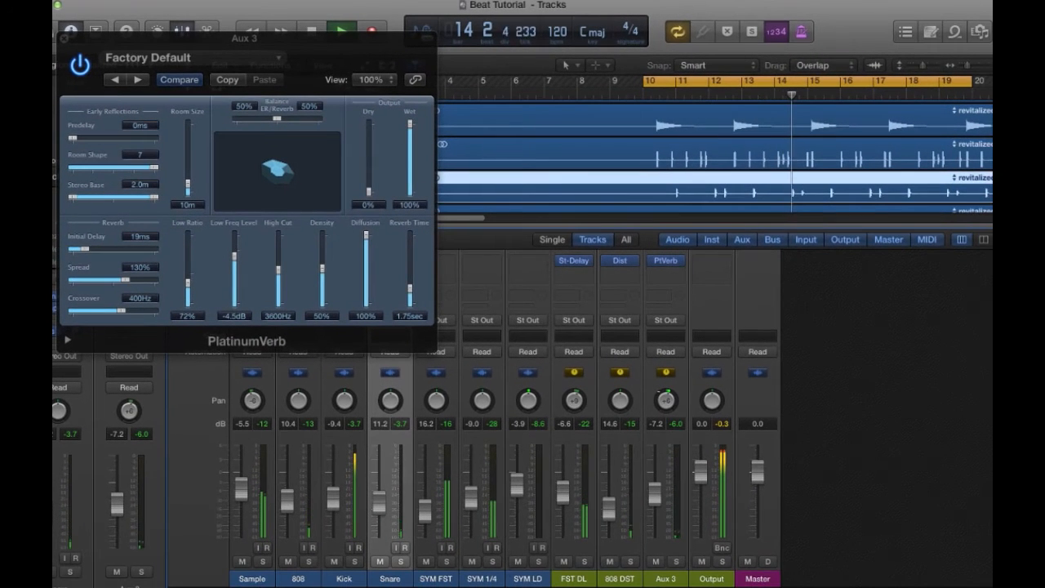
Add a Channel EQ to Aux 3 with a -4 dB high shelf at 1700 Hz and a +10 dB boost at 420 Hz, and close it
scroll(666, 285, "up", 5)
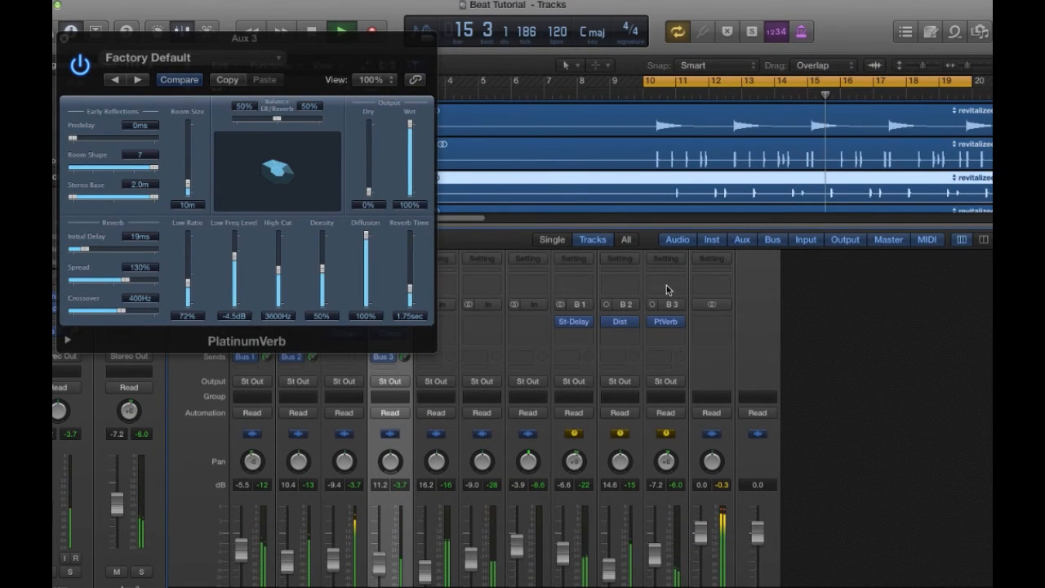
left_click(667, 287)
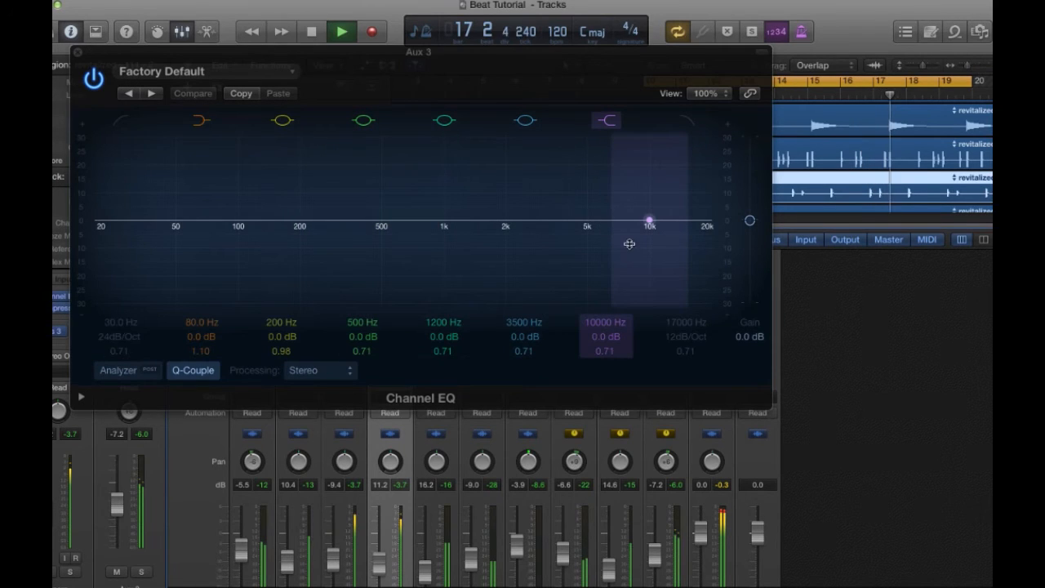
left_click_drag(553, 250, 460, 264)
mouse_move(380, 221)
left_mouse_down()
mouse_move(377, 200)
mouse_move(352, 214)
mouse_move(346, 201)
mouse_move(369, 202)
mouse_move(358, 203)
mouse_move(364, 209)
left_mouse_up()
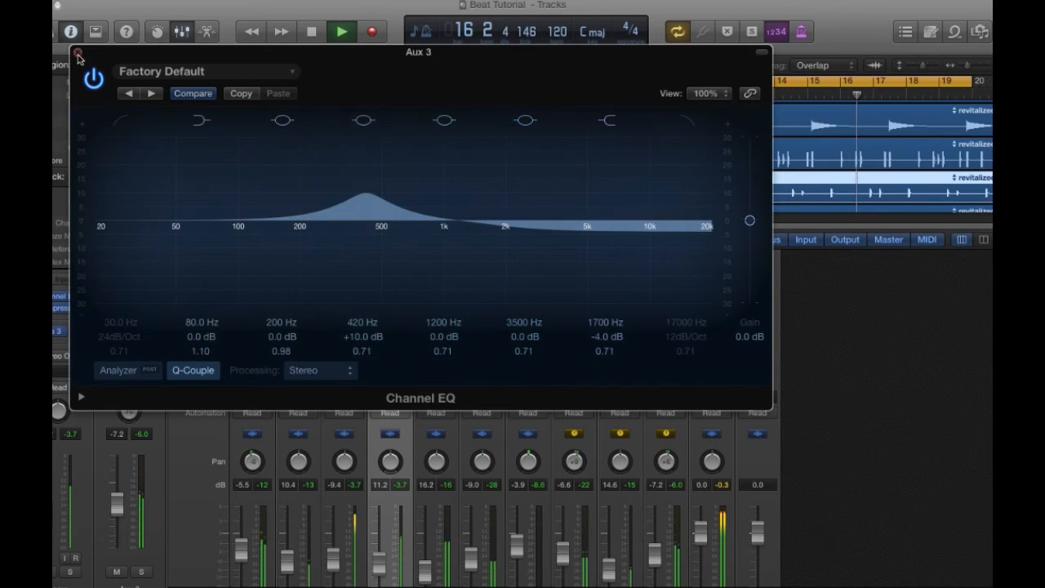
left_click(78, 54)
Lower the Aux 3 level to -9.0 dB and rename the channel Snare VRB
scroll(684, 424, "down", 3)
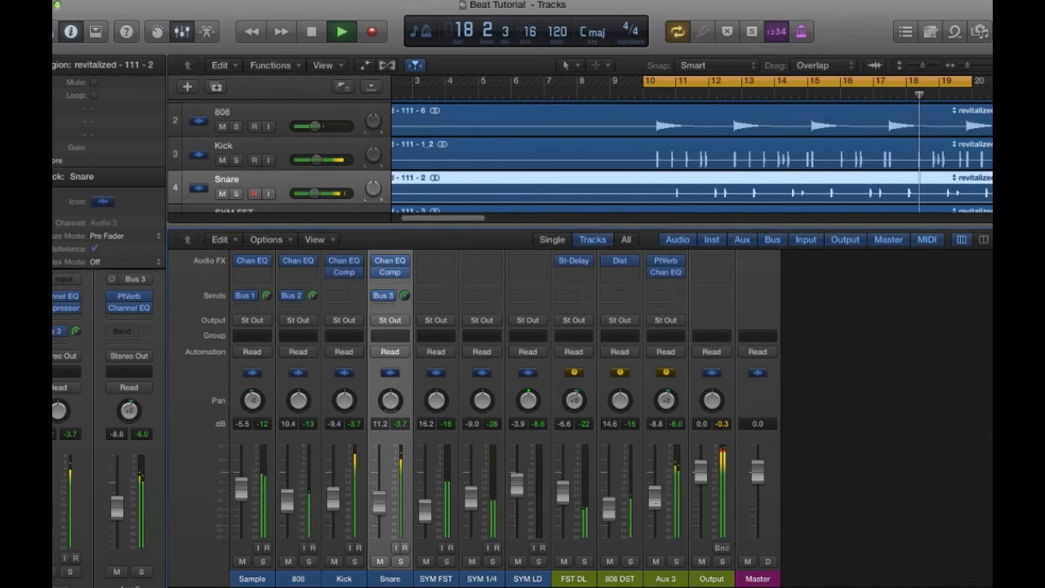
left_click(672, 577)
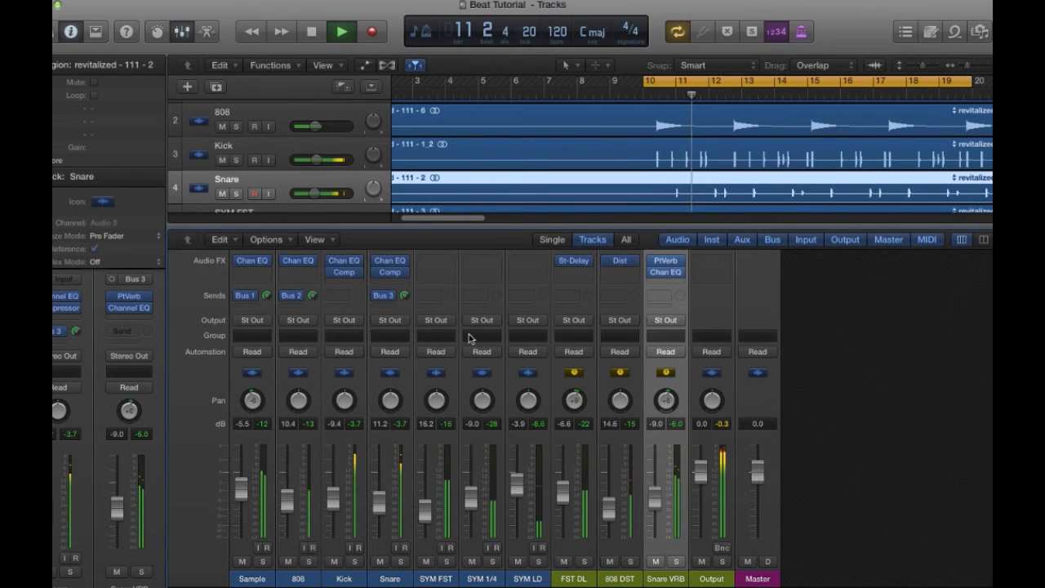
Solo the SYM FST channel, raise its level to -13.4 dB, pan it to the left and end the solo
left_click(438, 579)
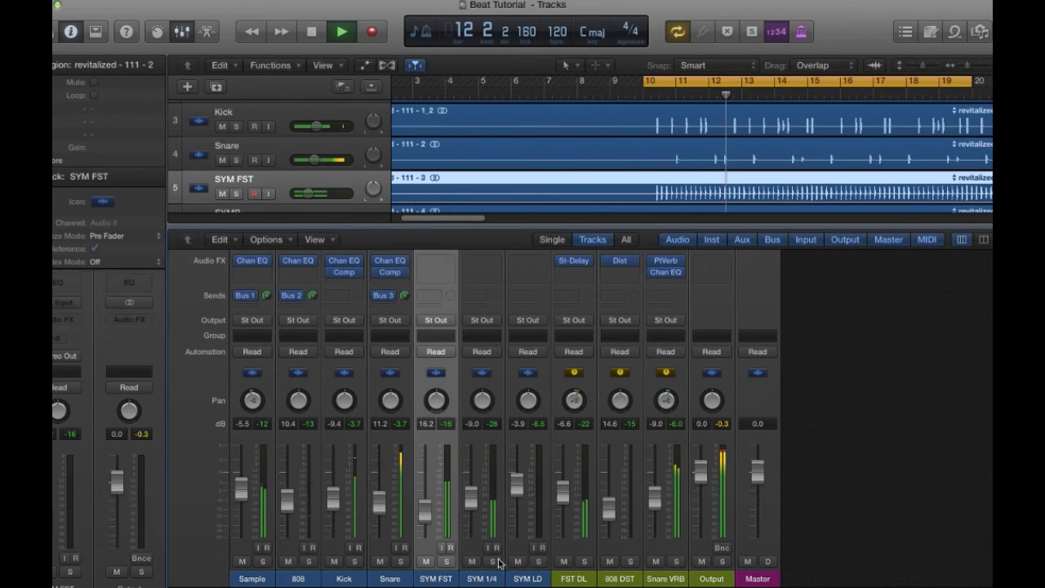
left_click(447, 562)
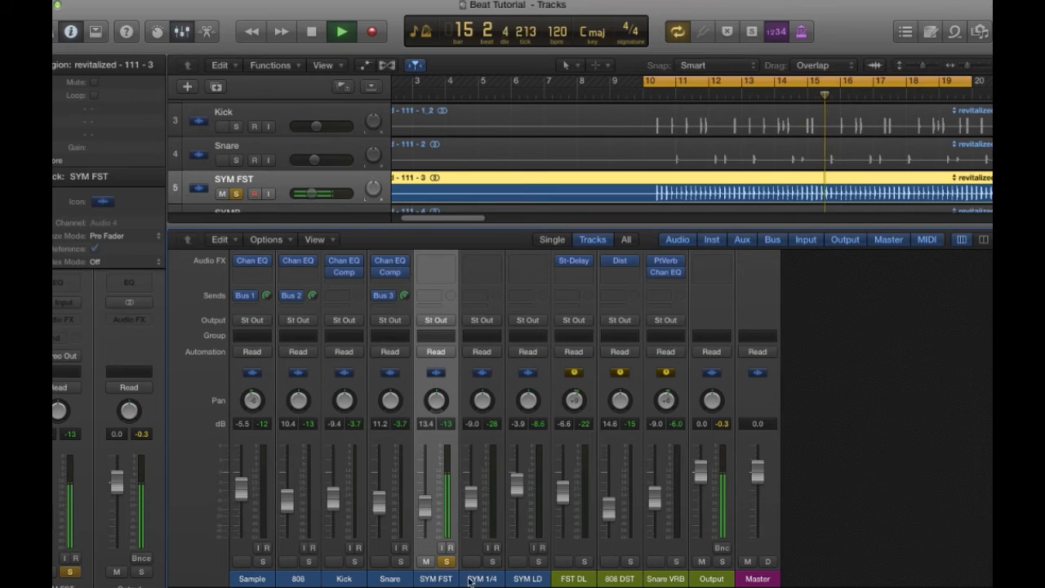
left_click(447, 562)
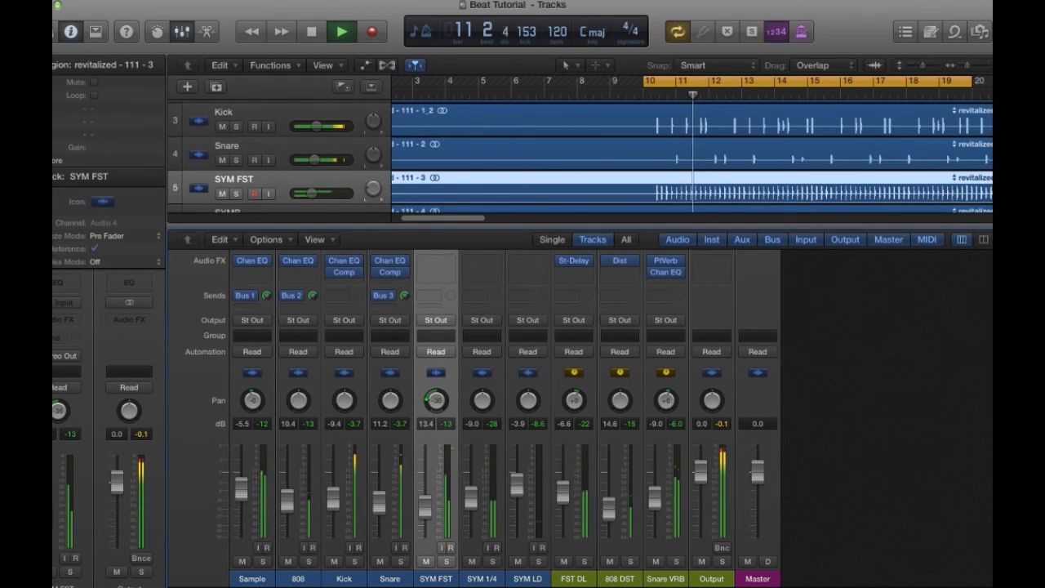
Insert a Channel EQ on SYM FST and boost 4950 Hz by 3.5 dB with a Q of 0.79
scroll(497, 392, "up", 3)
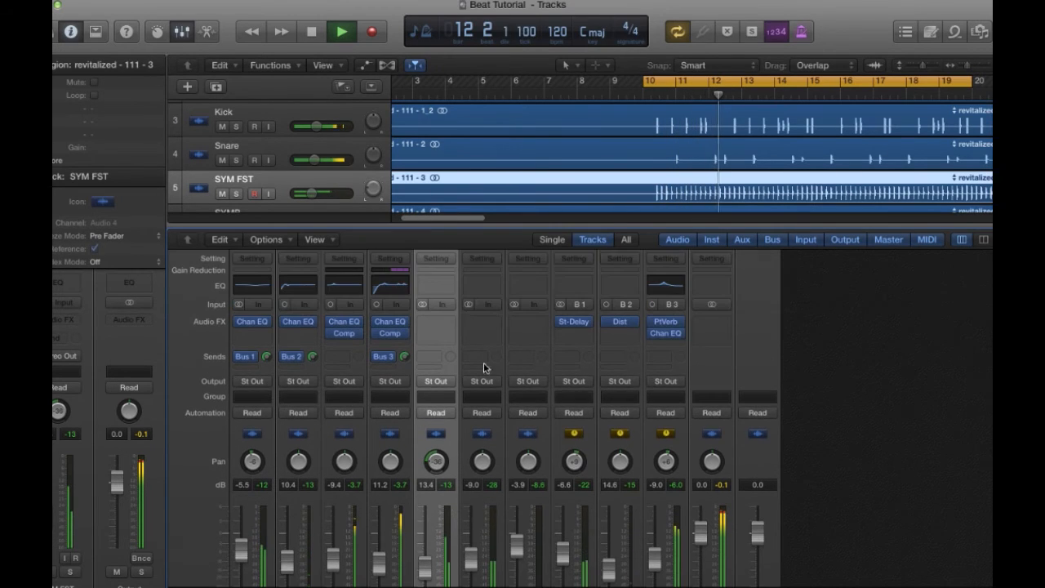
left_click(444, 283)
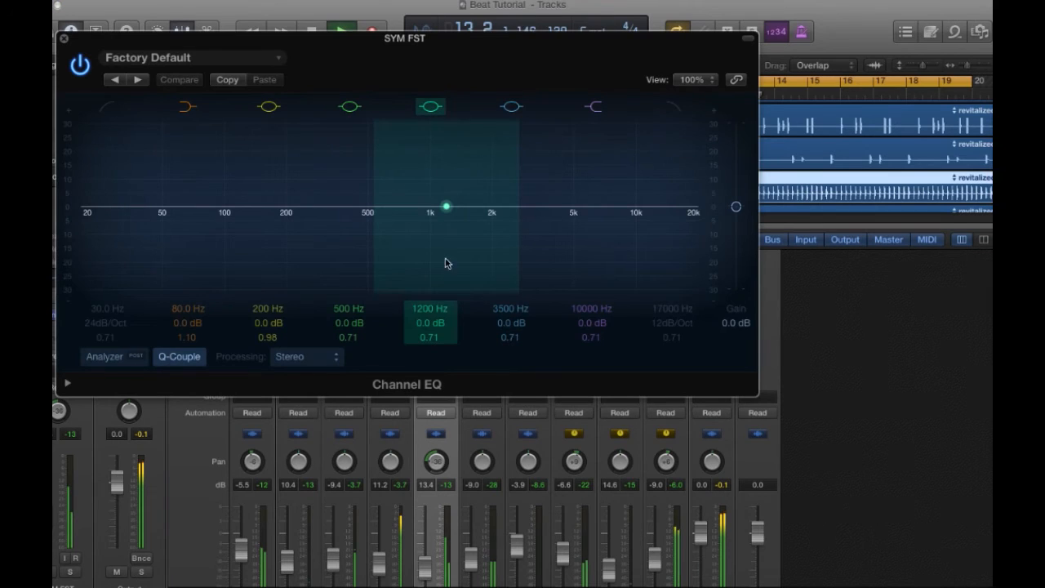
left_click_drag(256, 215, 569, 199)
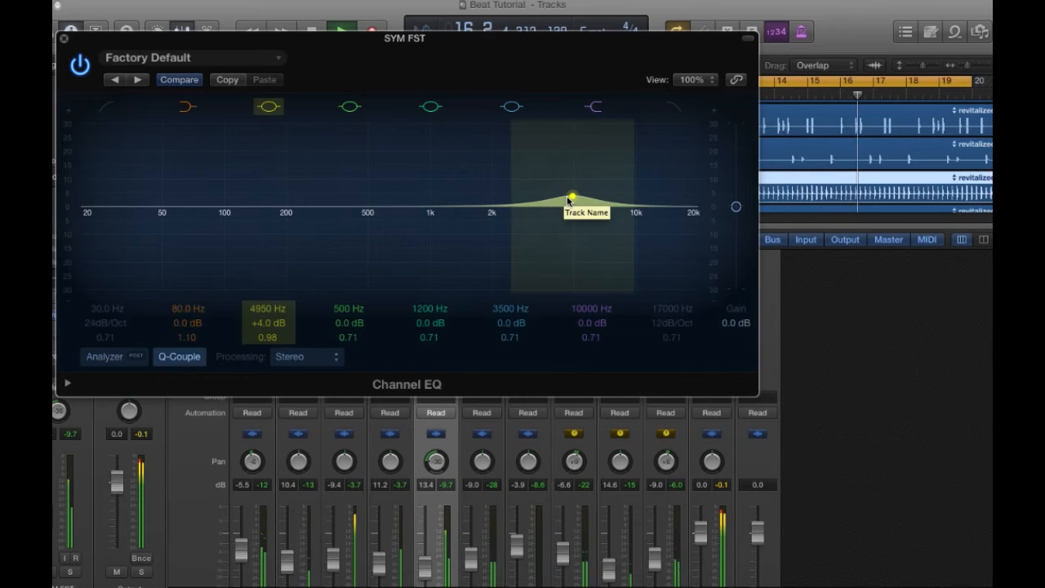
left_click_drag(626, 194, 572, 194)
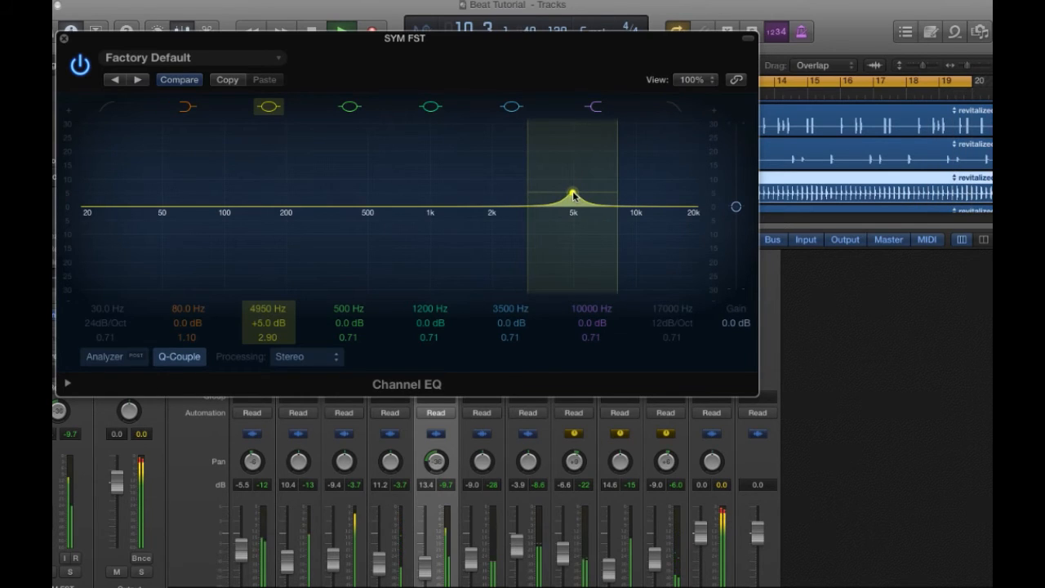
left_click_drag(616, 190, 587, 192)
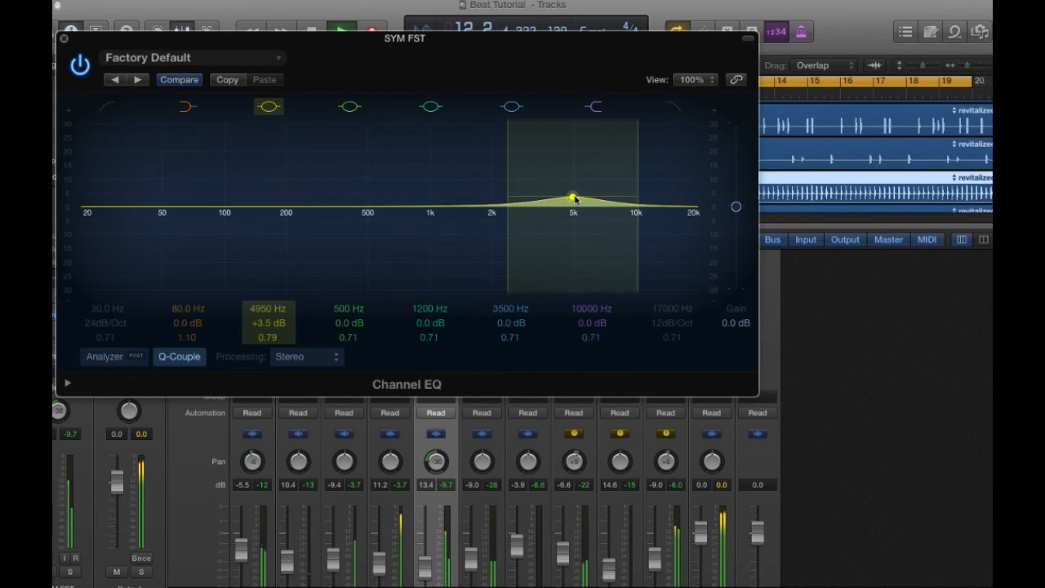
Enable the low cut in the SYM FST Channel EQ, raise its cutoff frequency above 30 Hz and close the EQ window
left_click(106, 106)
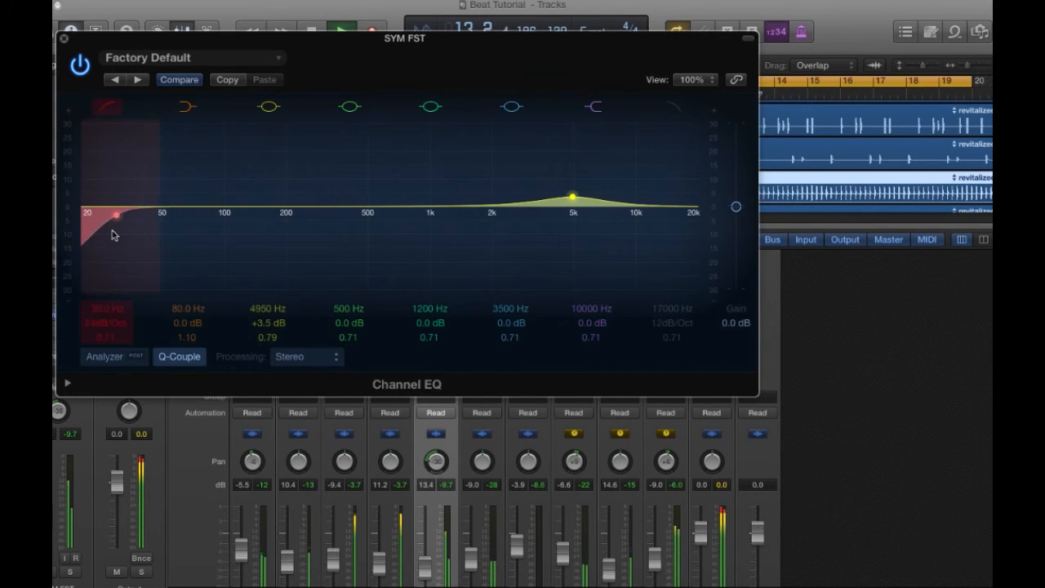
left_click_drag(111, 232, 149, 233)
left_click(63, 38)
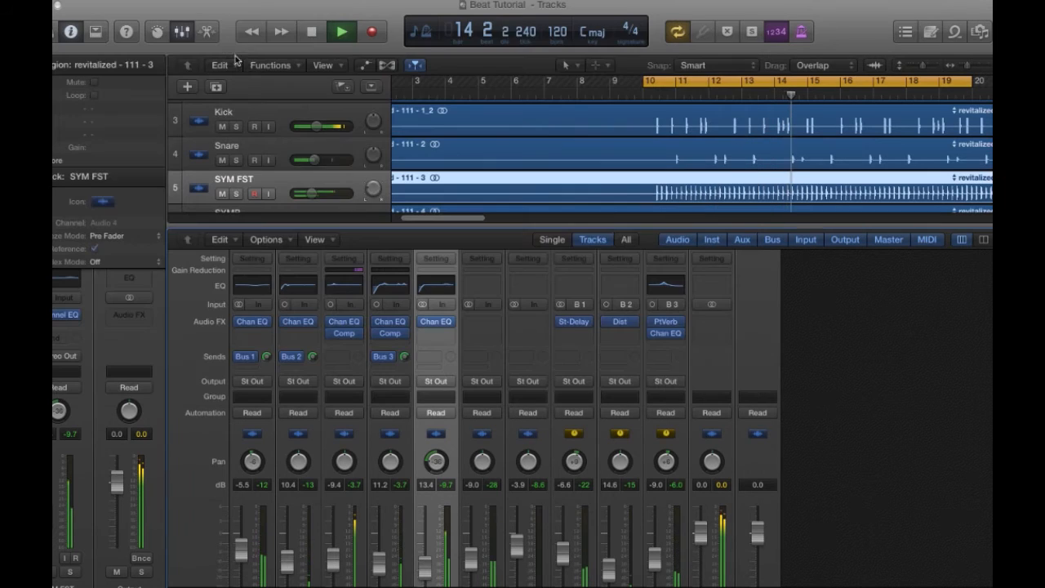
Set the SYM 1/4 channel's level to 0.0 dB and solo it
scroll(513, 353, "down", 3)
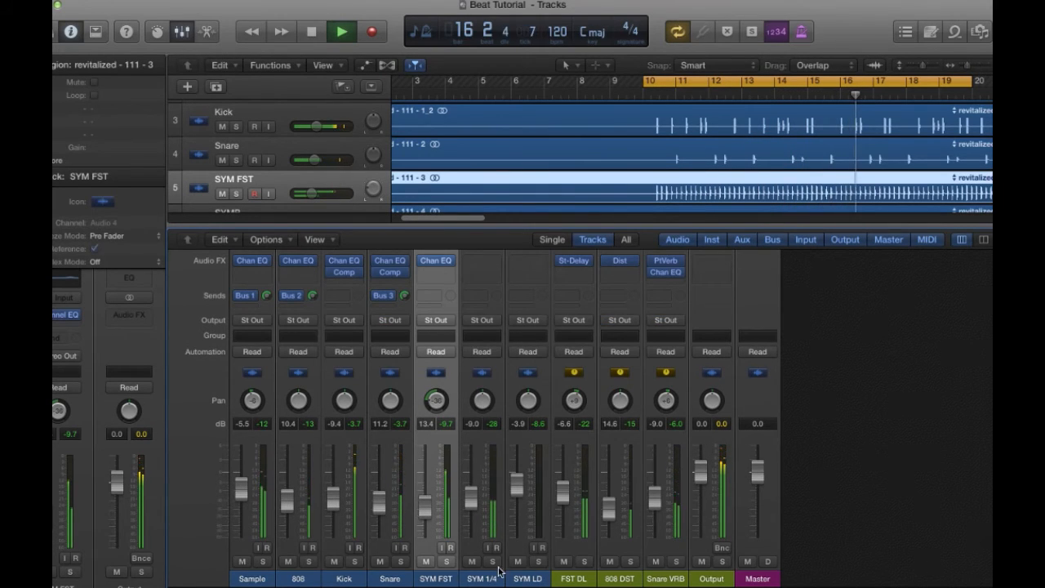
left_click(486, 523)
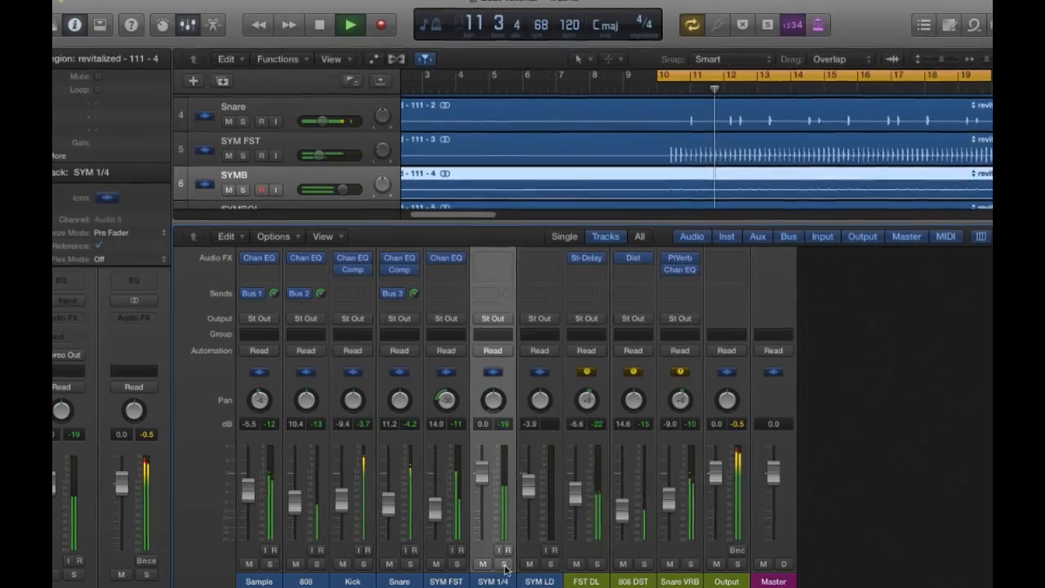
left_click(502, 564)
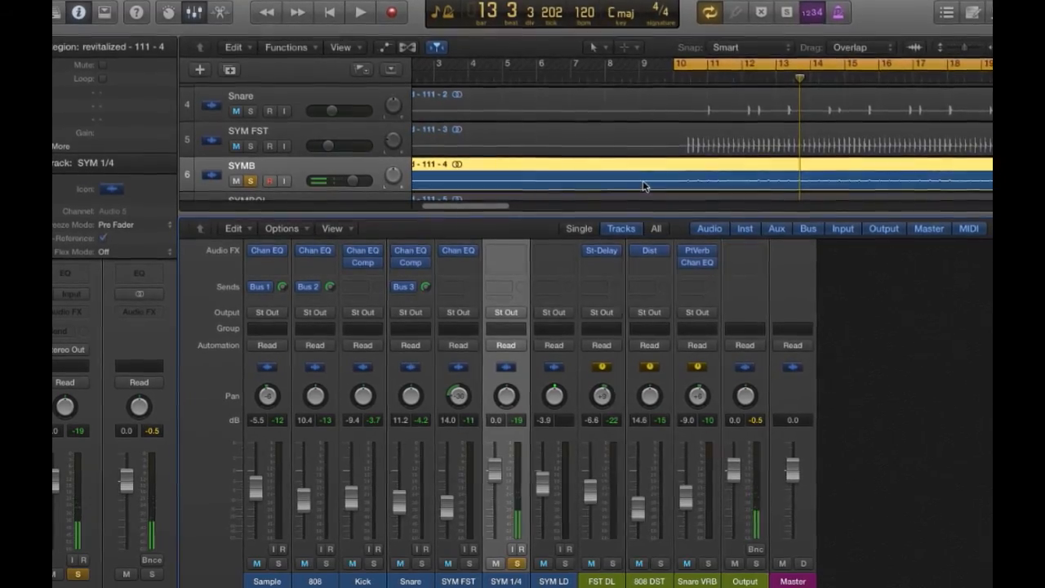
Open the SYM 1/4 track's region in the audio file editor and normalize it
key("e")
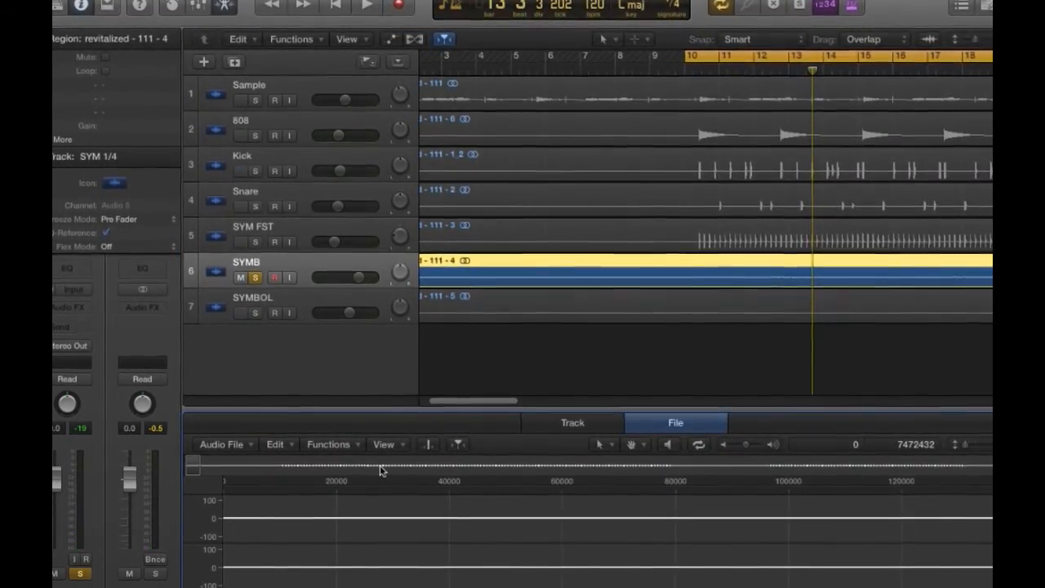
left_click(343, 445)
left_click(353, 445)
left_click(356, 446)
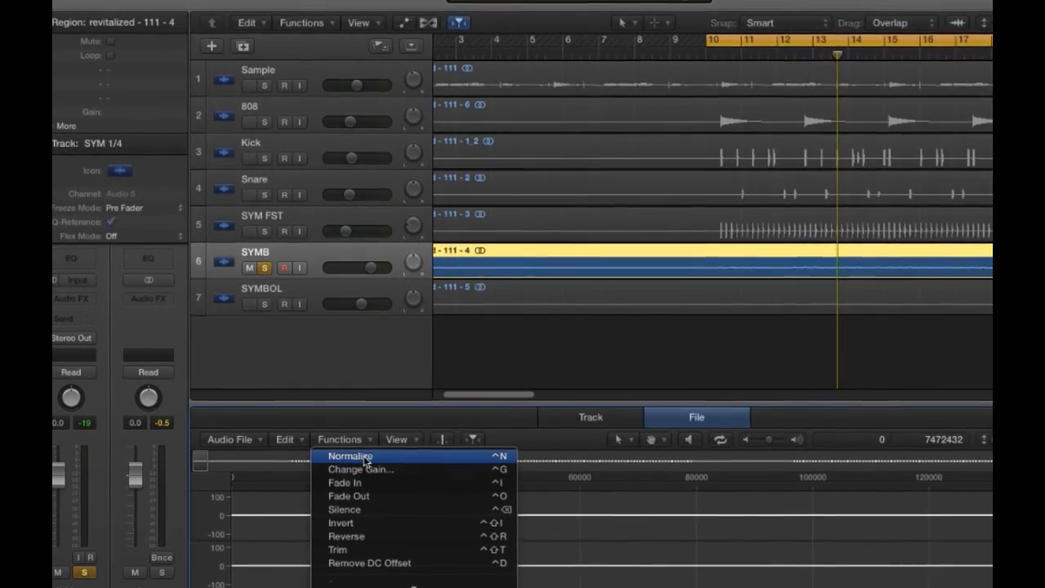
left_click(725, 261)
left_click(343, 437)
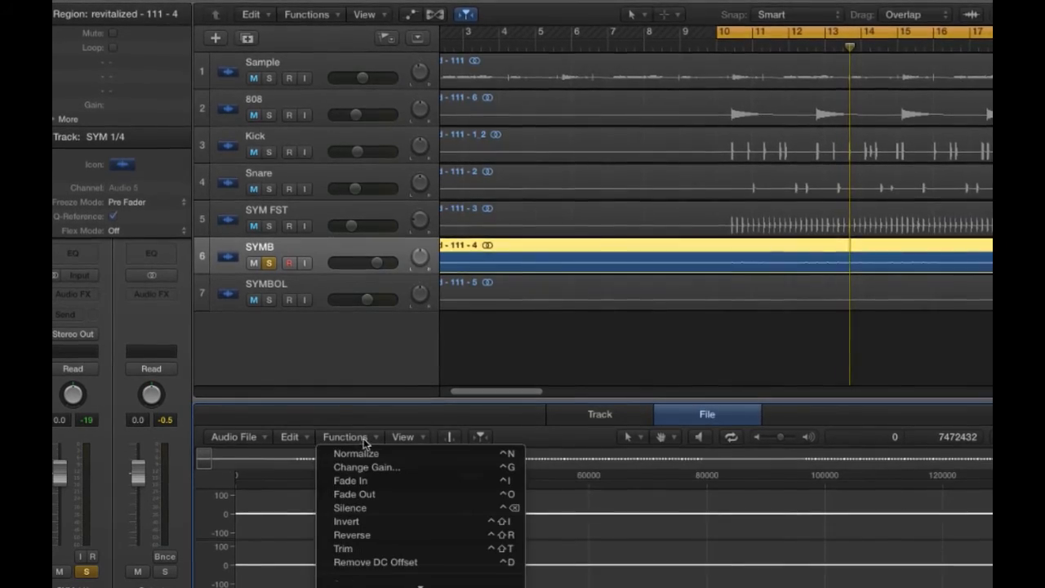
left_click(372, 455)
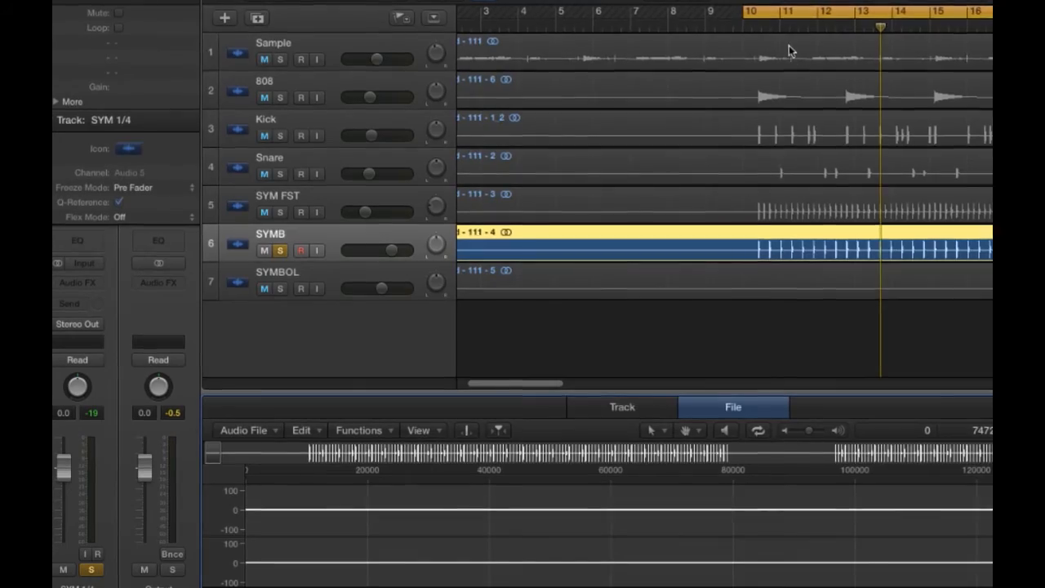
Lower the SYM 1/4 track's level to -13.0 dB during playback and take the track out of solo
key("space")
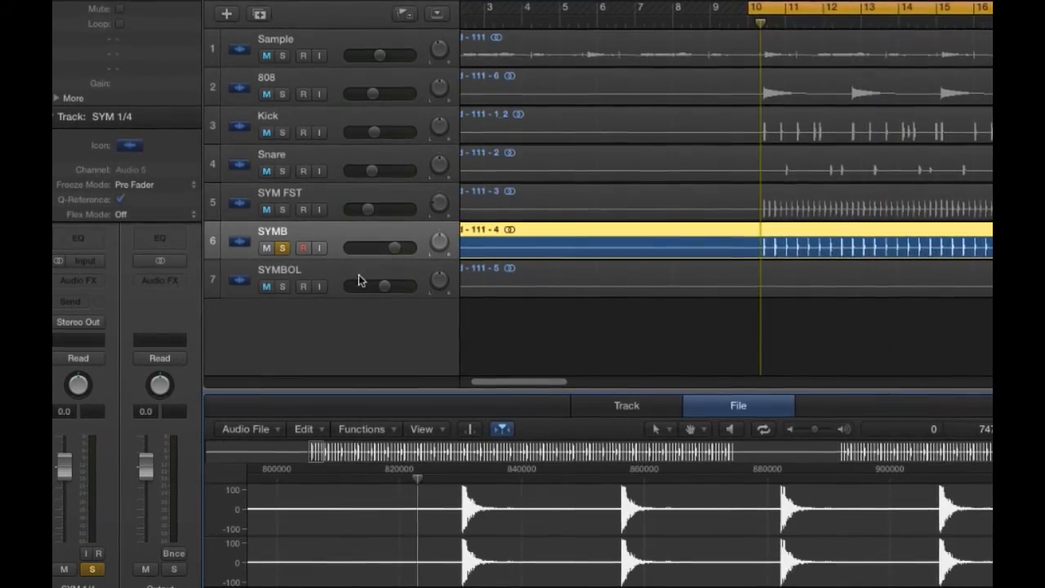
left_click_drag(400, 247, 374, 246)
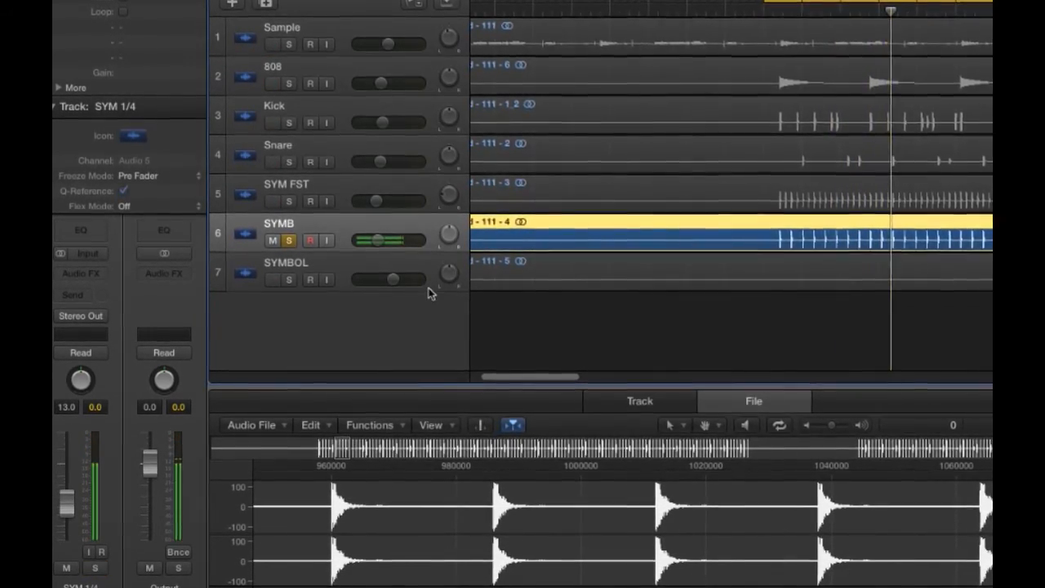
key("super+a")
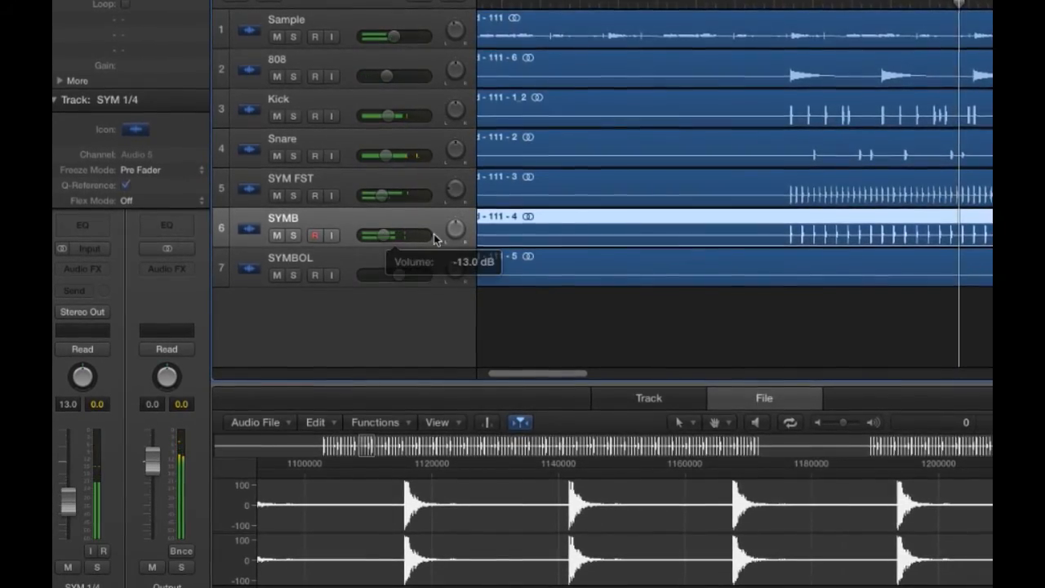
Pan the SYM 1/4 track to +18 and adjust its level to -11.8 dB
mouse_move(455, 219)
left_click_drag(455, 219, 455, 204)
left_click_drag(374, 236, 365, 236)
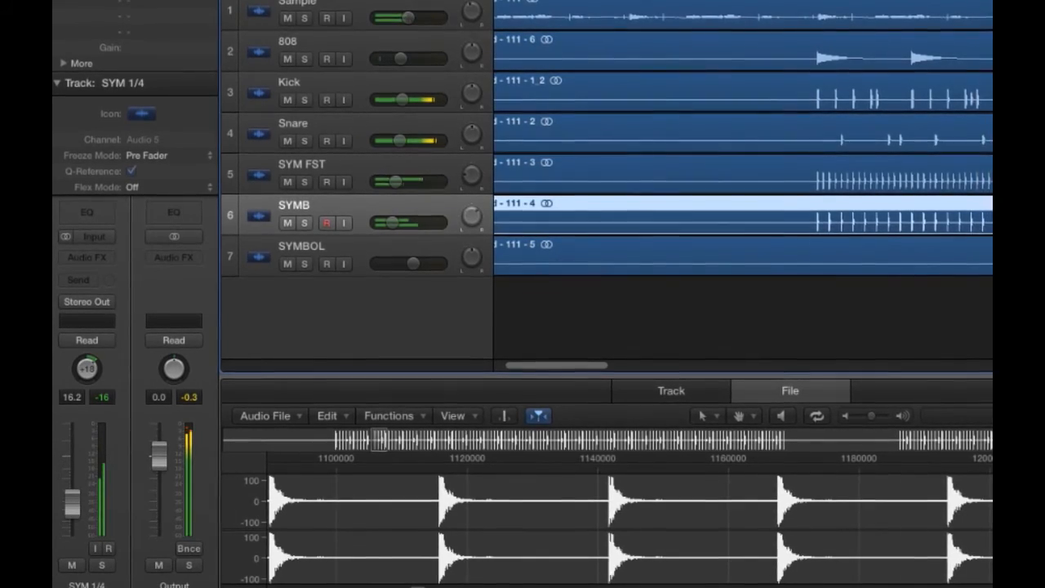
Show the mixer and insert a Channel EQ on the SYM 1/4 channel
key("x")
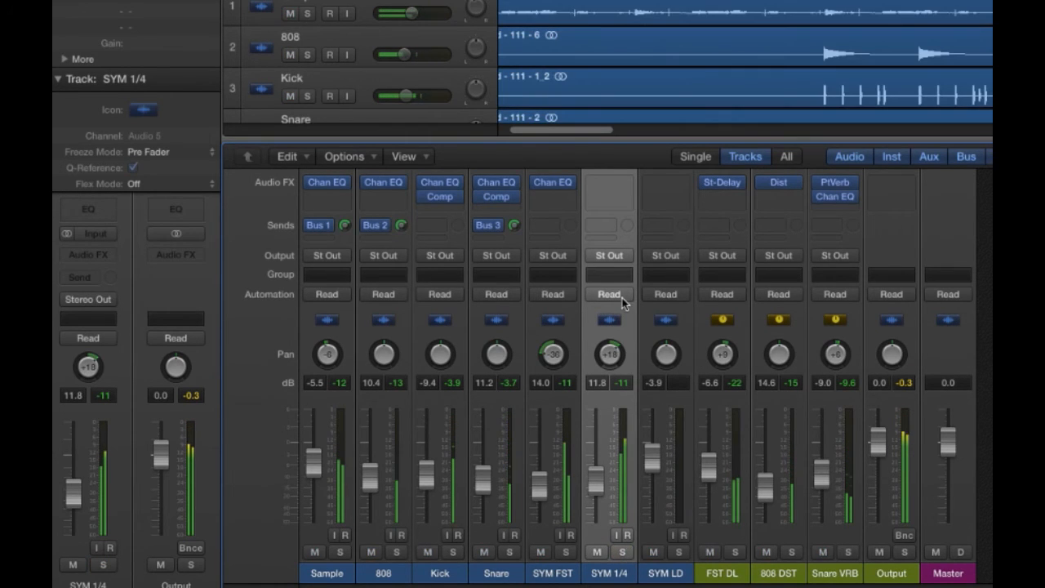
scroll(622, 304, "up", 3)
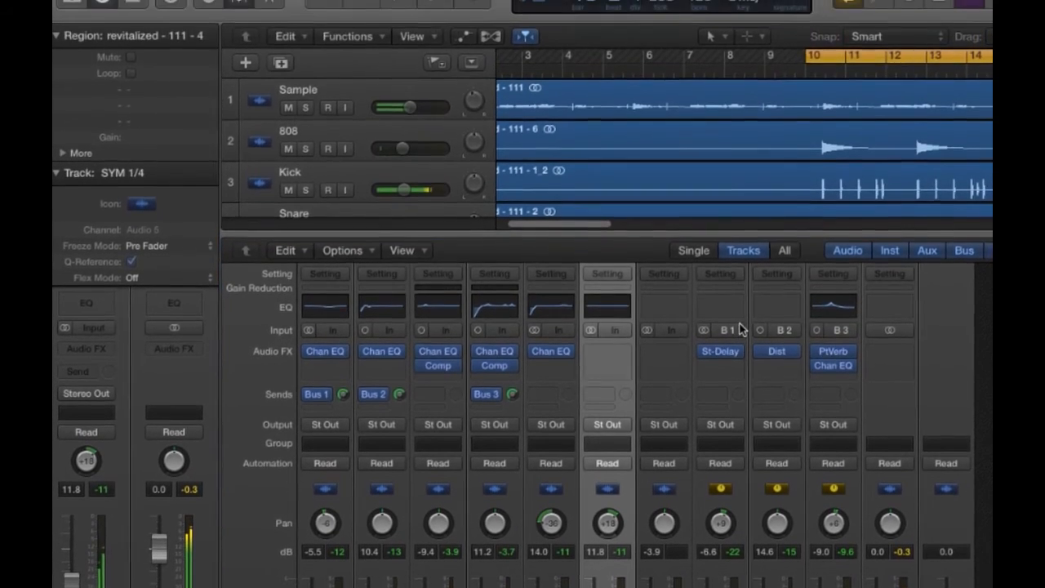
double_click(614, 213)
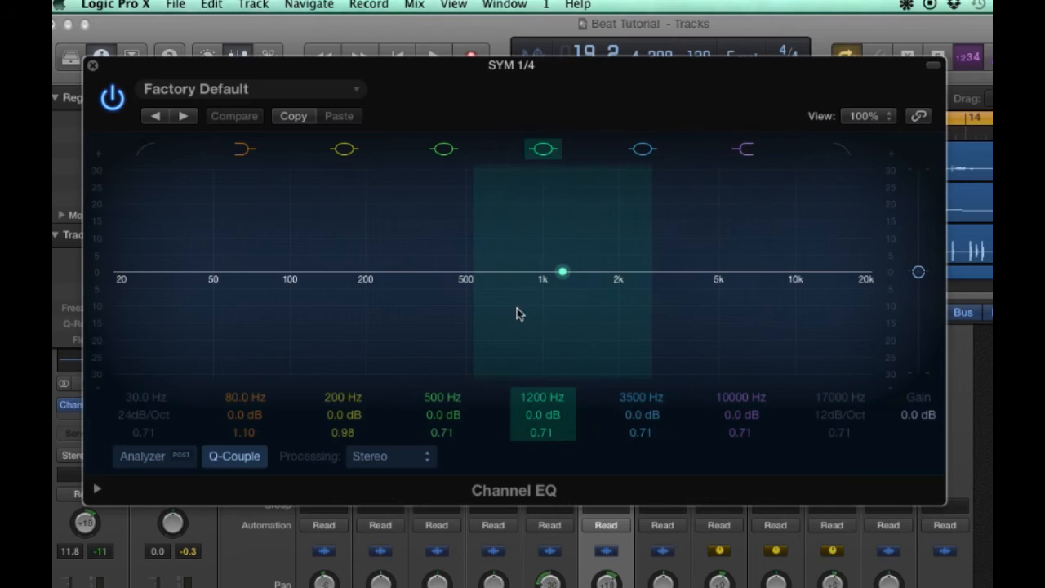
scroll(606, 556, "down", 5)
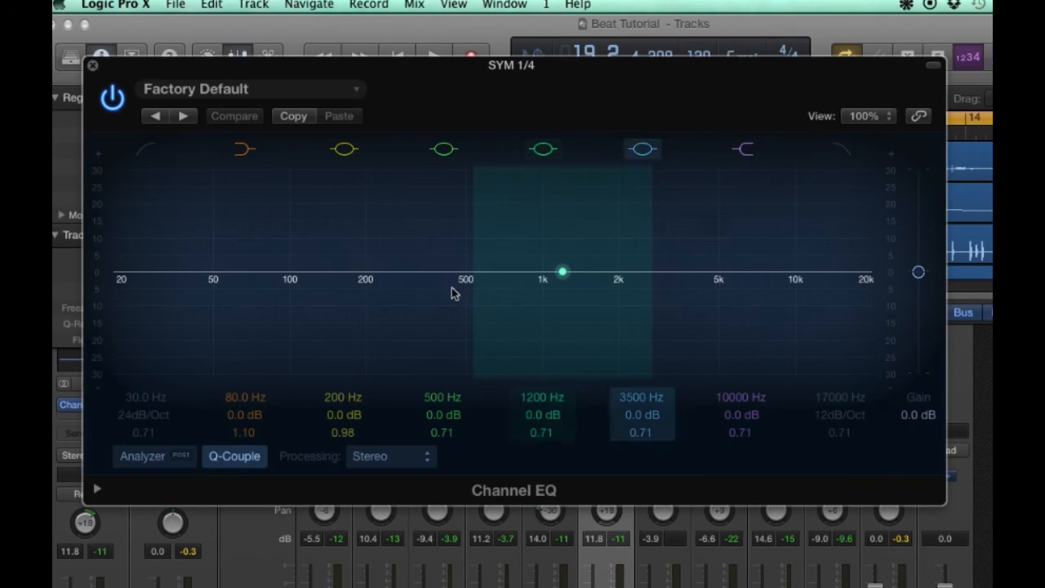
Boost 2050 Hz by 2.0 dB and 7600 Hz by 3.0 dB in the SYM 1/4 Channel EQ while the mix plays
key("space")
left_click_drag(564, 272, 639, 267)
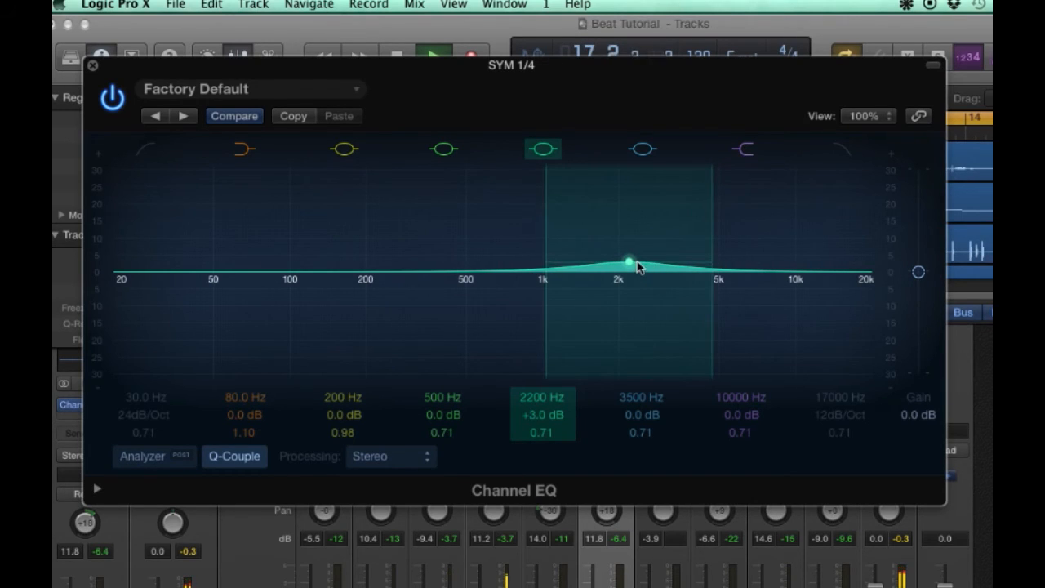
left_click_drag(434, 278, 766, 263)
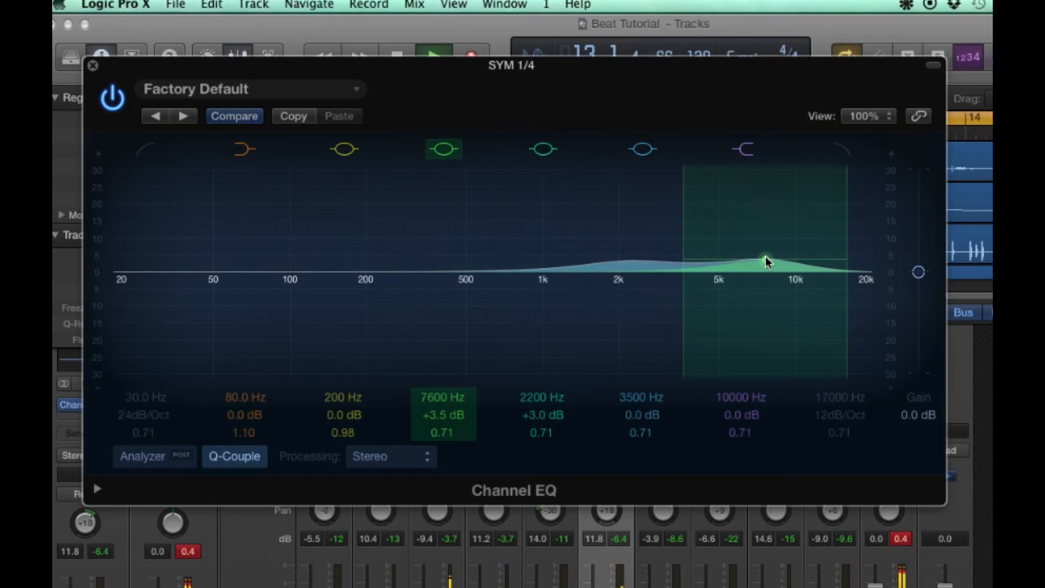
left_click(628, 264)
left_click_drag(629, 264, 621, 270)
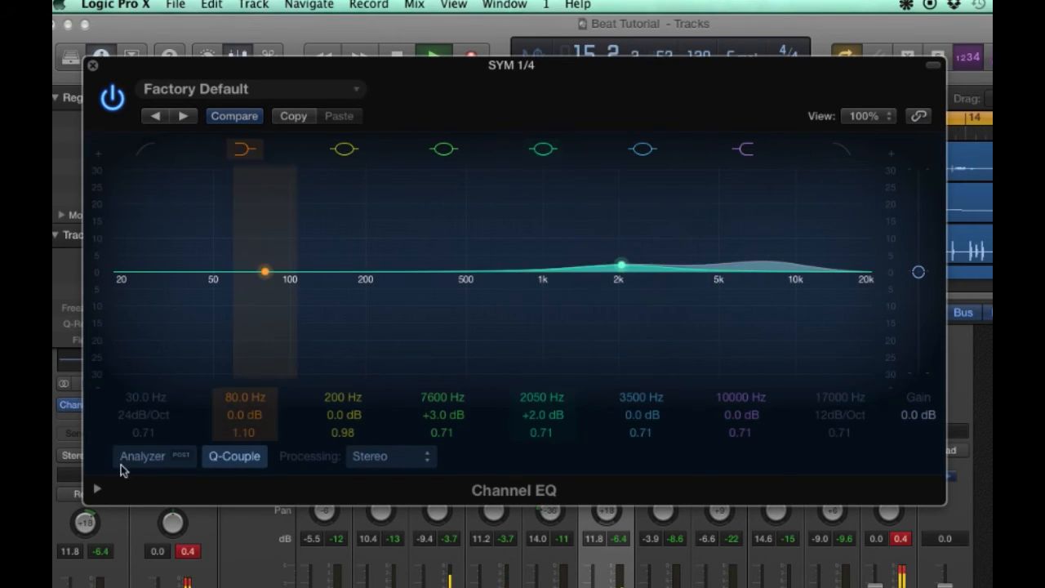
left_click(258, 542)
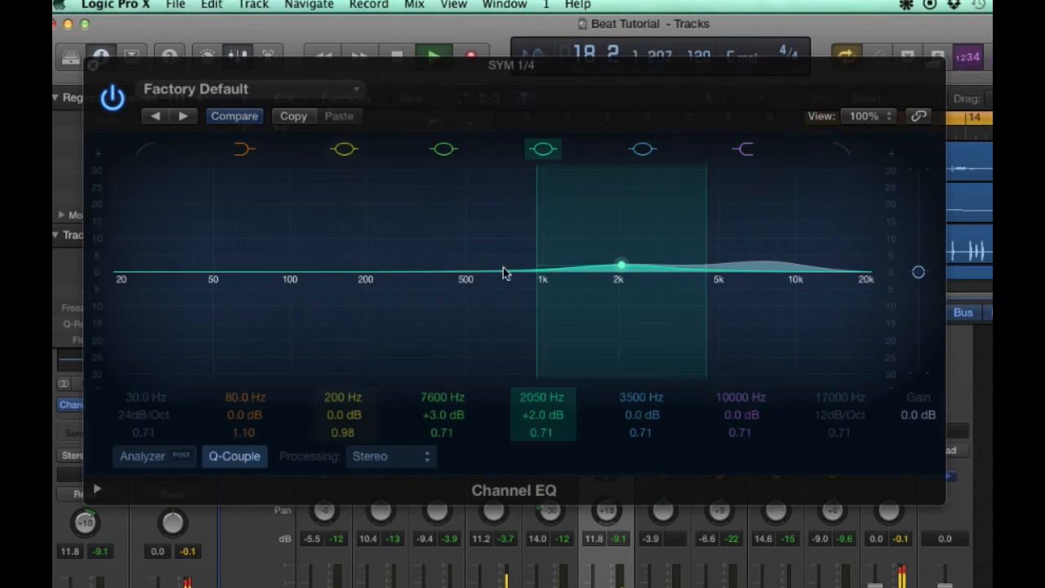
Close the SYM 1/4 EQ window and lower the channel's level to -14.4 dB
left_click(96, 67)
left_click(92, 66)
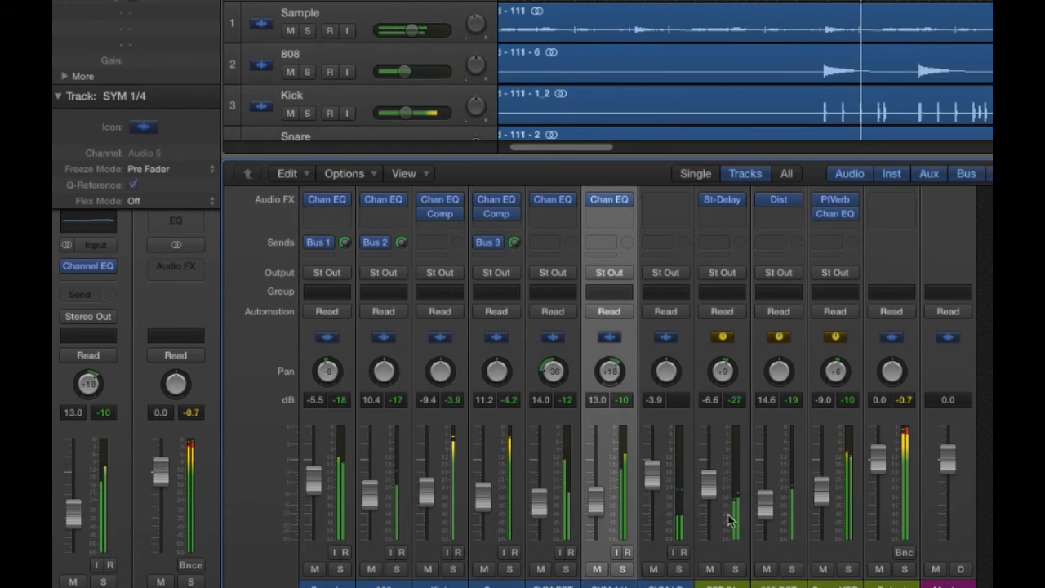
left_click_drag(597, 505, 598, 508)
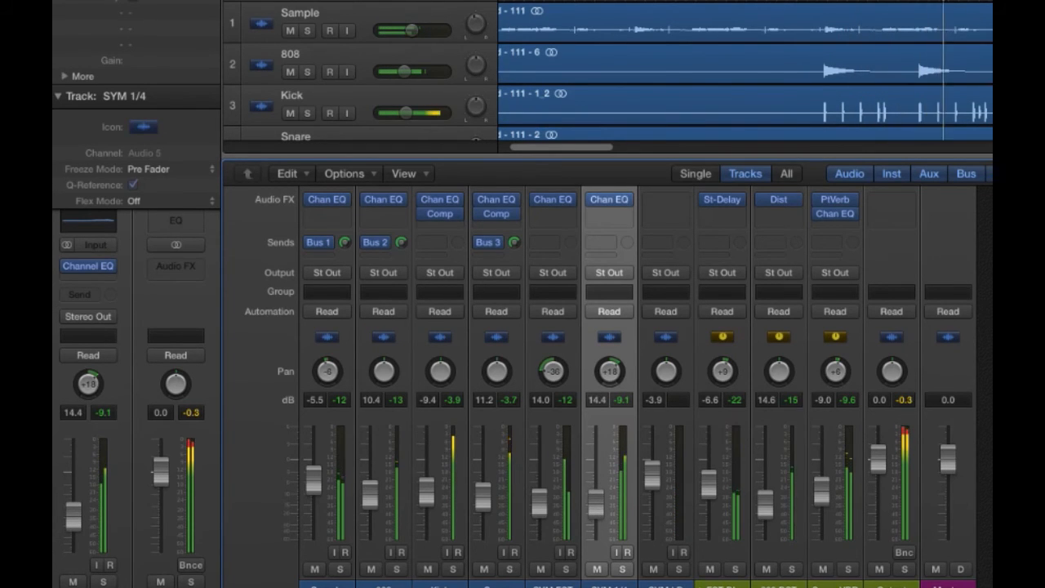
Select the SYM LD track, set the cycle range to bars 20 through 29 and start playback
key("Down")
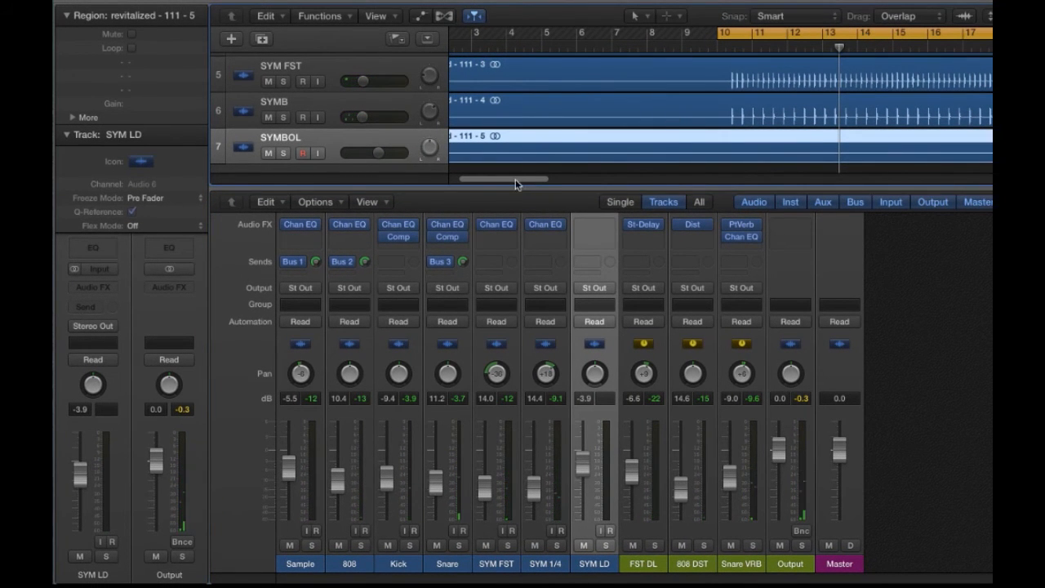
key("c")
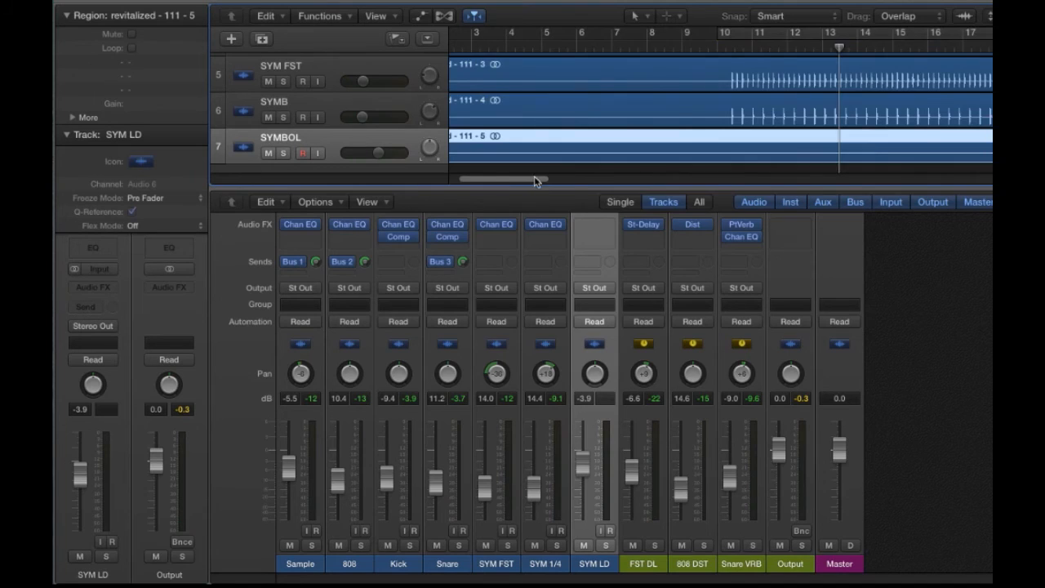
left_click_drag(535, 180, 590, 185)
left_click_drag(640, 37, 946, 76)
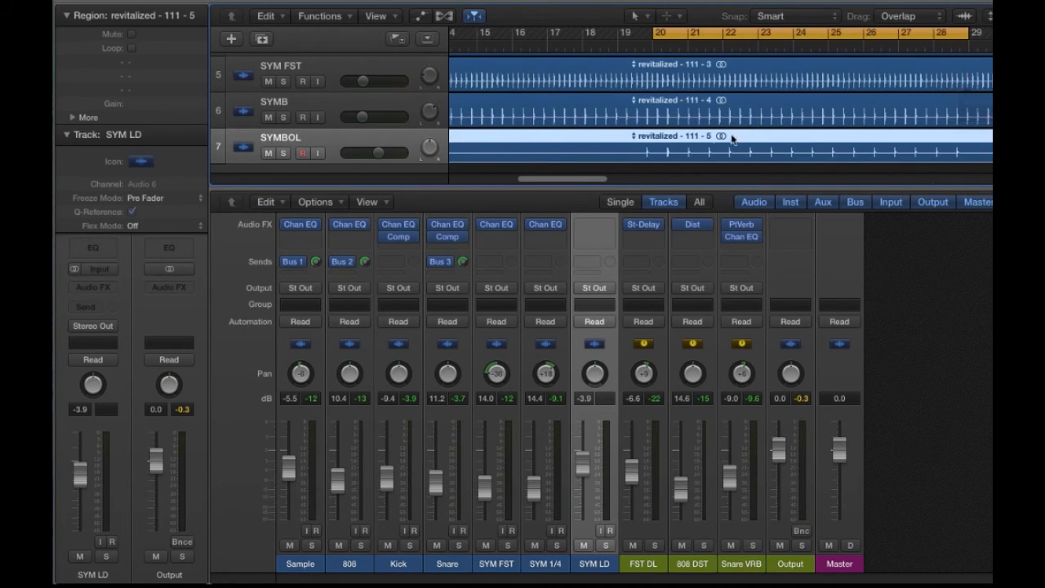
key("space")
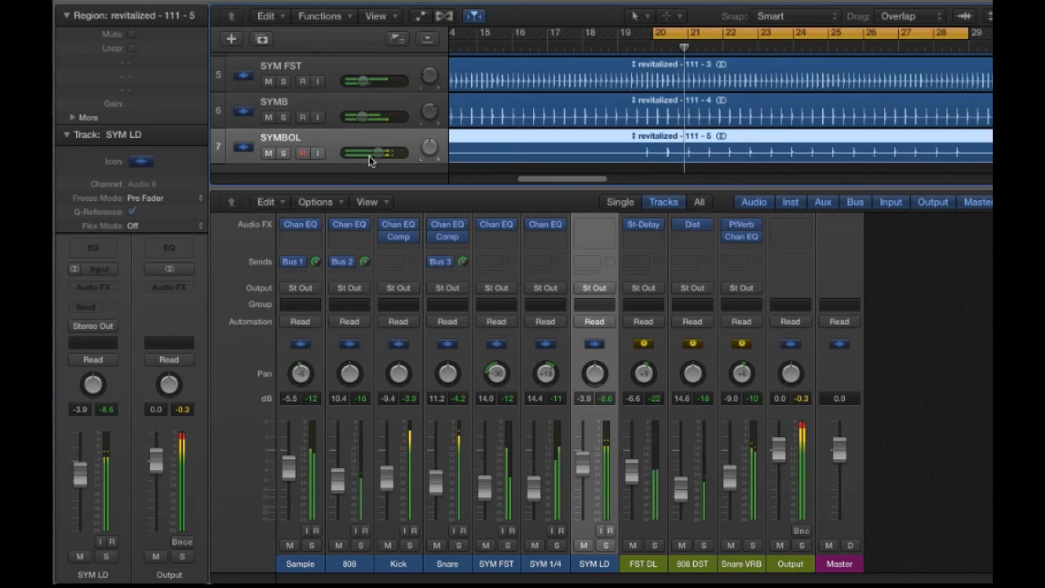
Solo SYM LD to check its sound, unsolo it and set its level to -4.3 dB
left_click(284, 153)
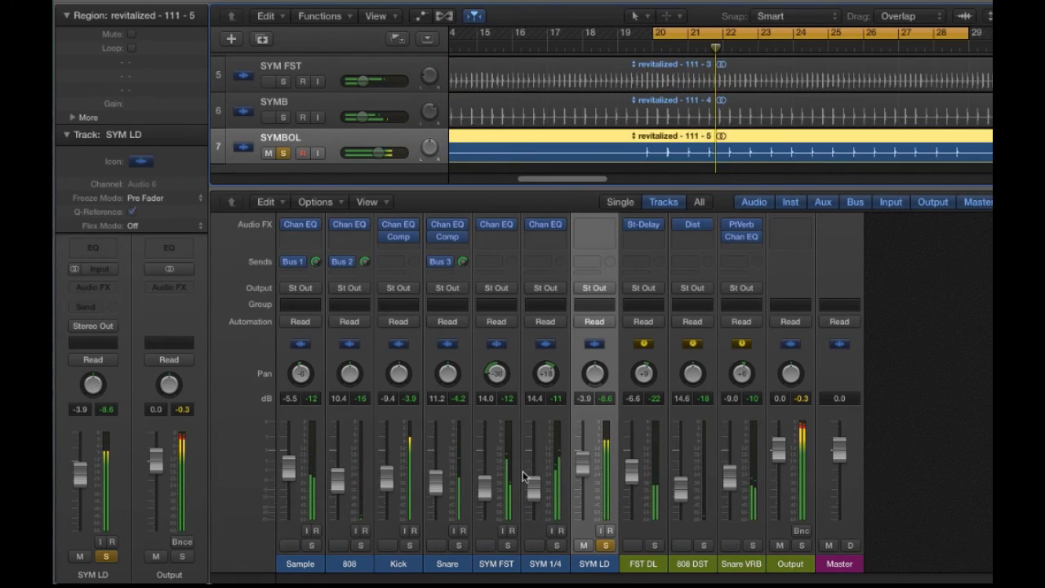
left_click_drag(583, 465, 583, 454)
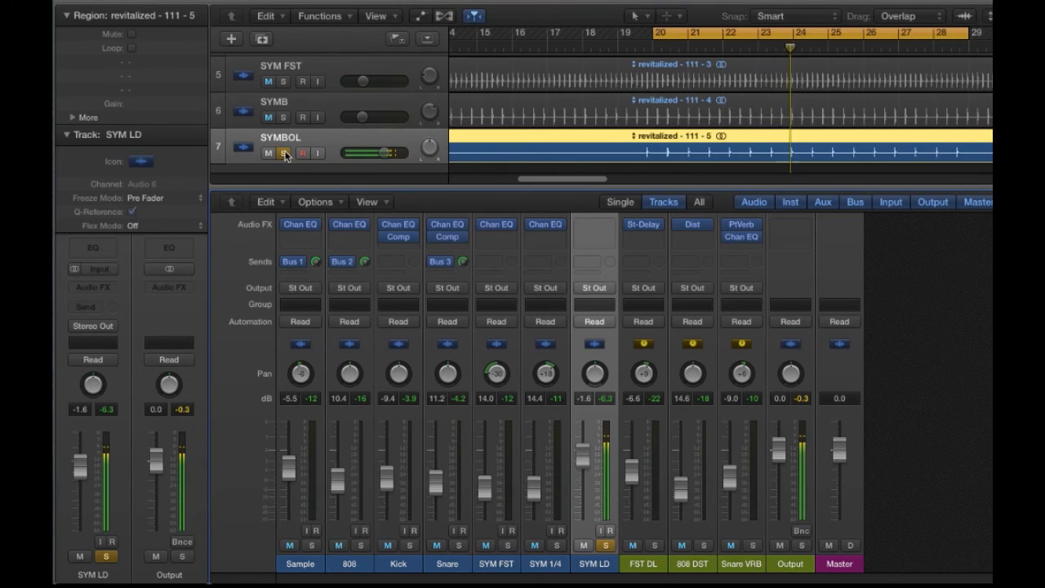
key("s")
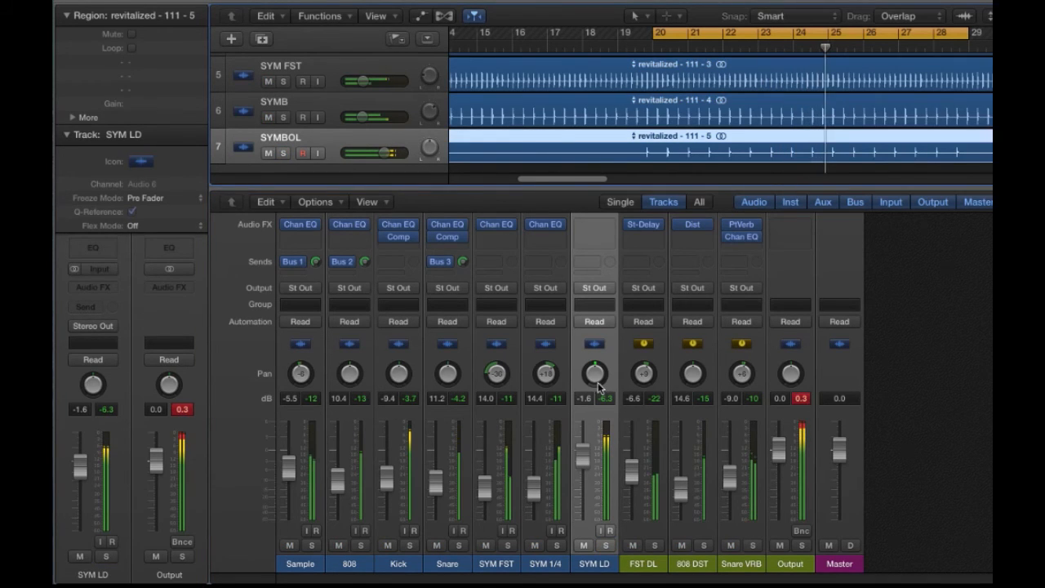
left_click(801, 399)
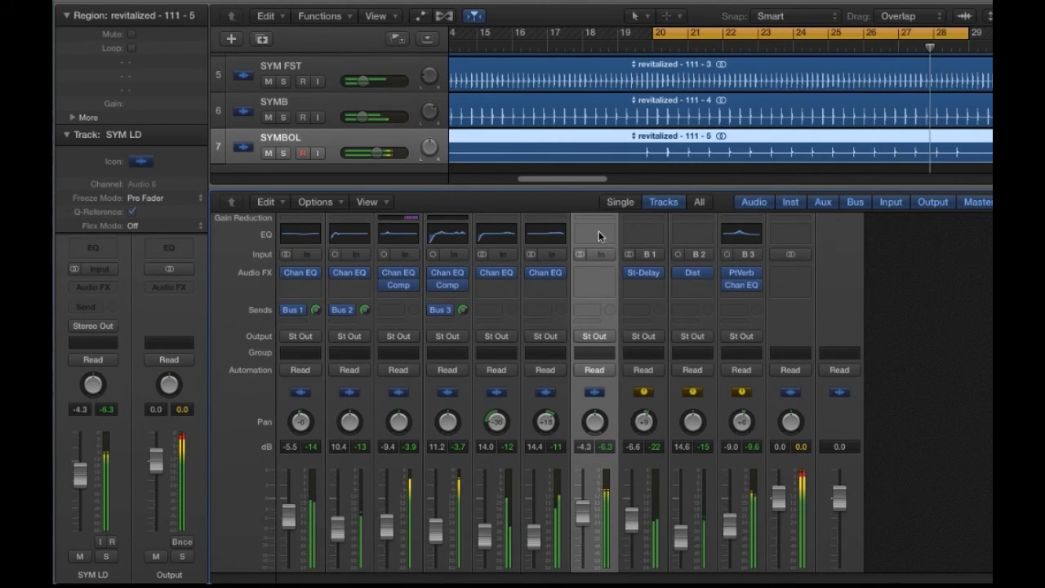
Insert a Channel EQ on SYM LD and boost 1400 Hz by 1.5 dB with a Q of 1.20
left_click(598, 236)
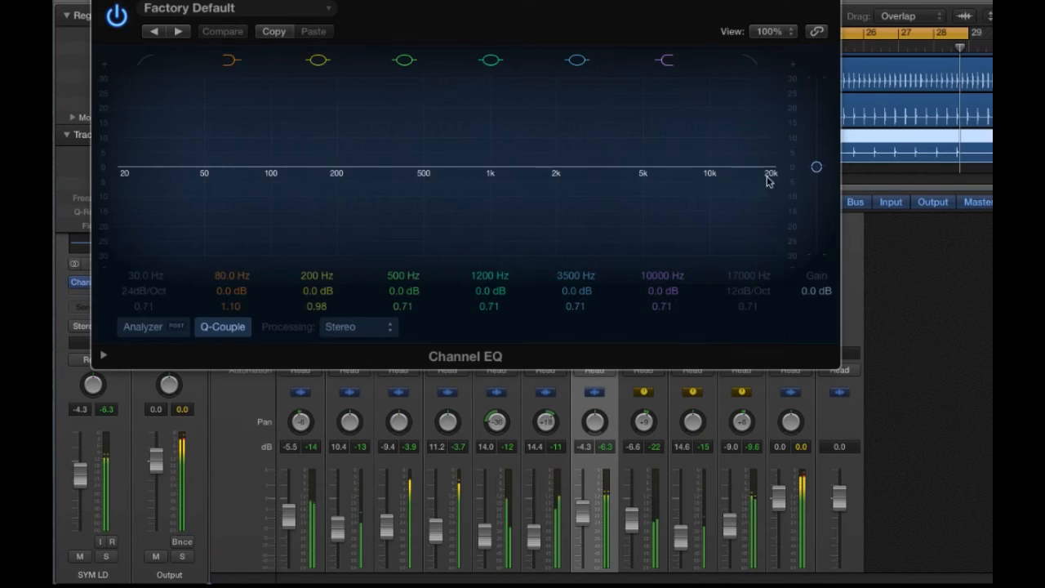
left_click_drag(518, 171, 456, 155)
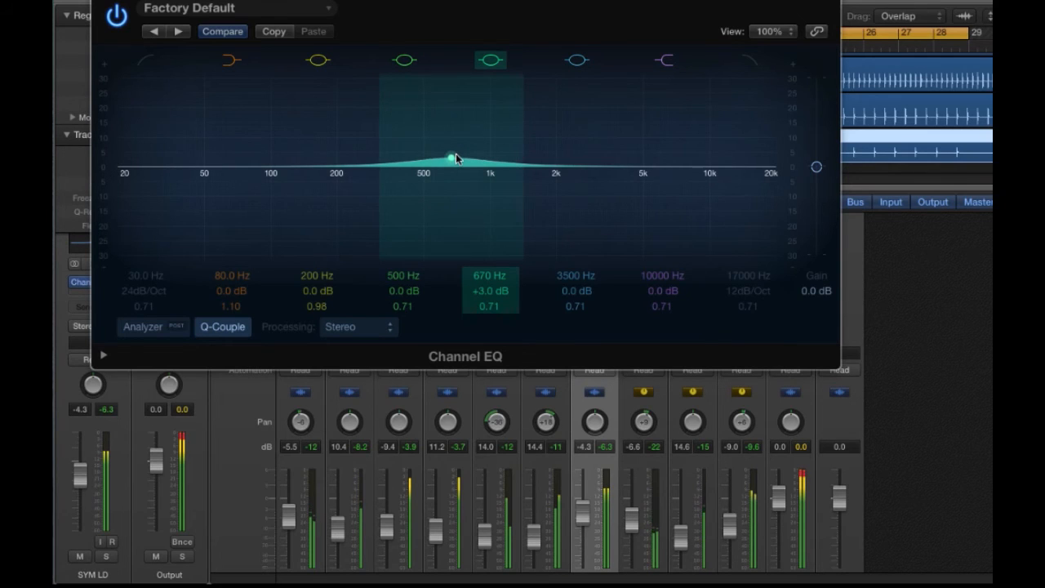
left_click_drag(458, 159, 514, 163)
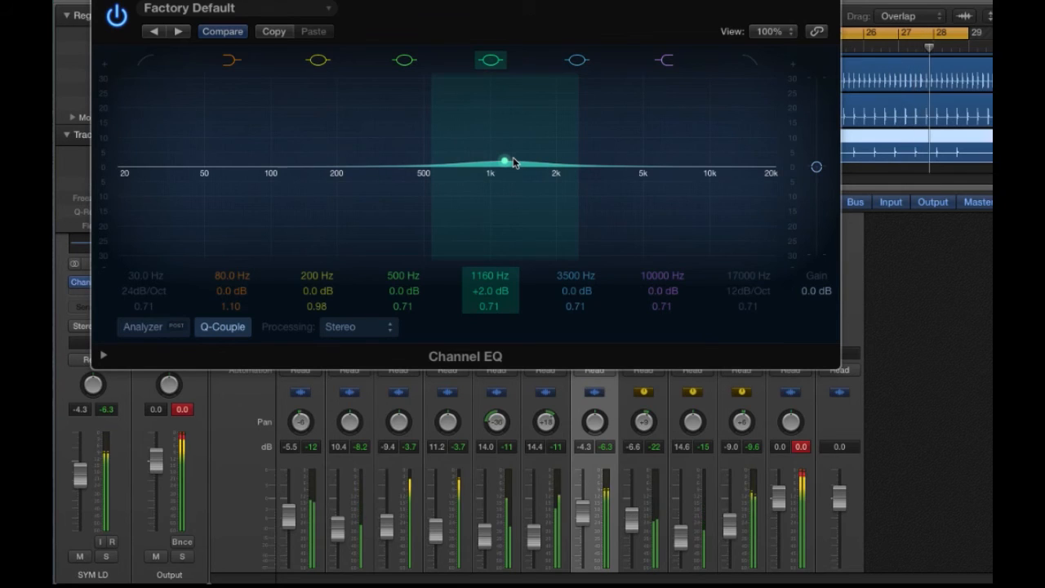
left_click_drag(513, 162, 533, 164)
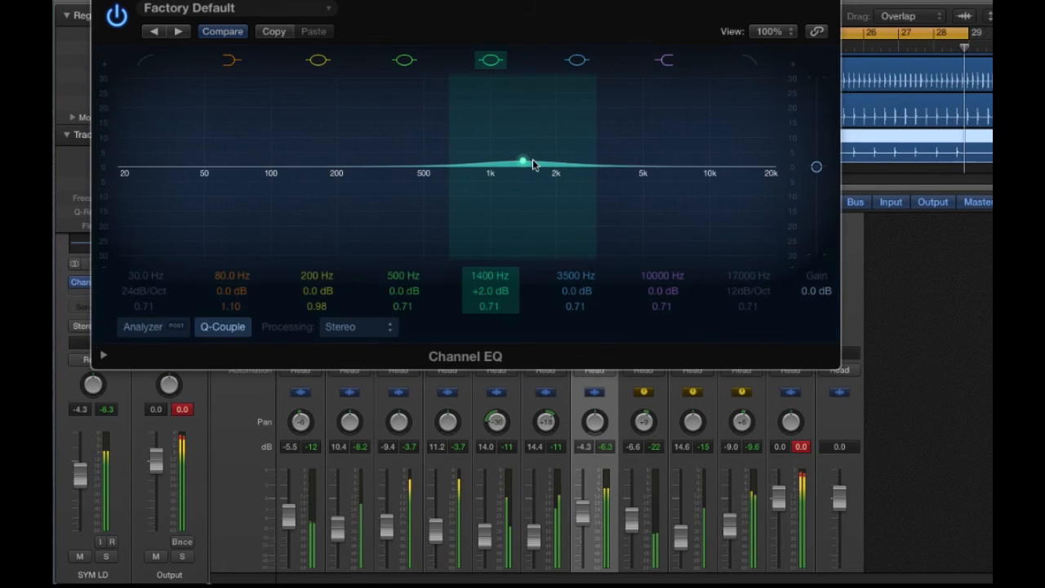
left_click_drag(594, 159, 587, 160)
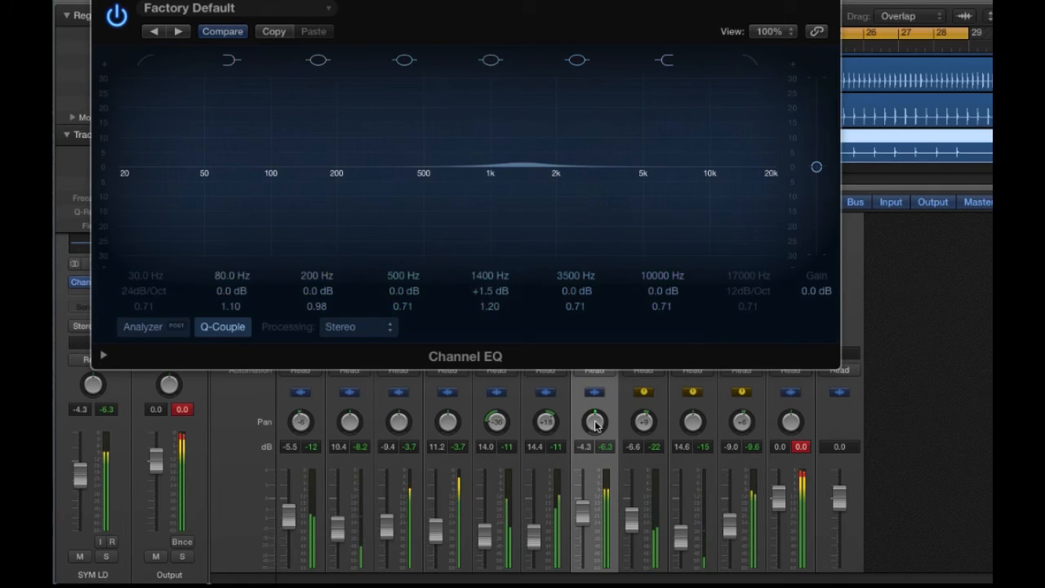
Pan SYM LD to +16 and SYM 1/4 to +33
left_click_drag(596, 421, 597, 411)
left_click(800, 441)
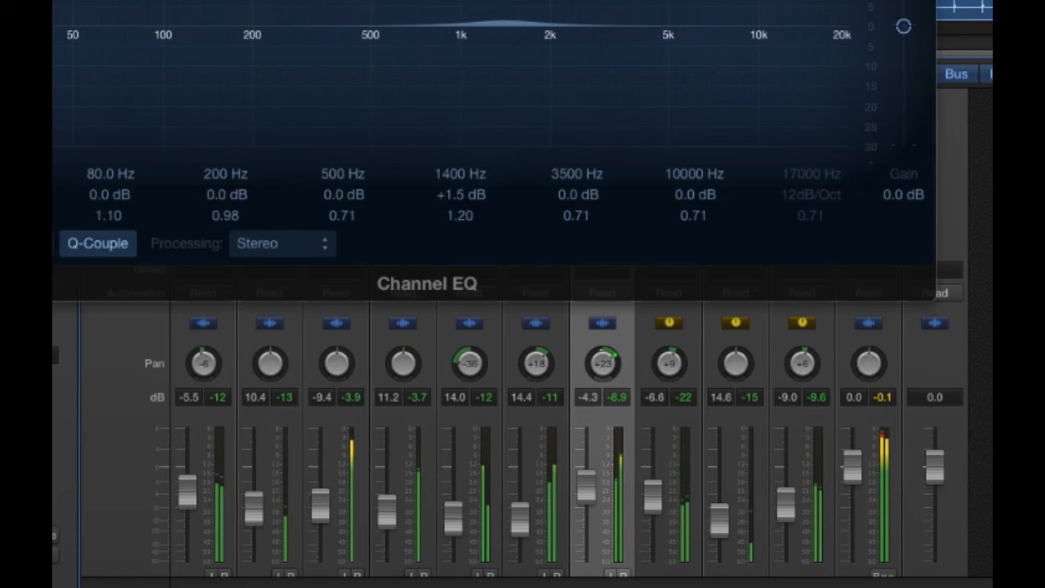
left_click_drag(542, 372, 543, 363)
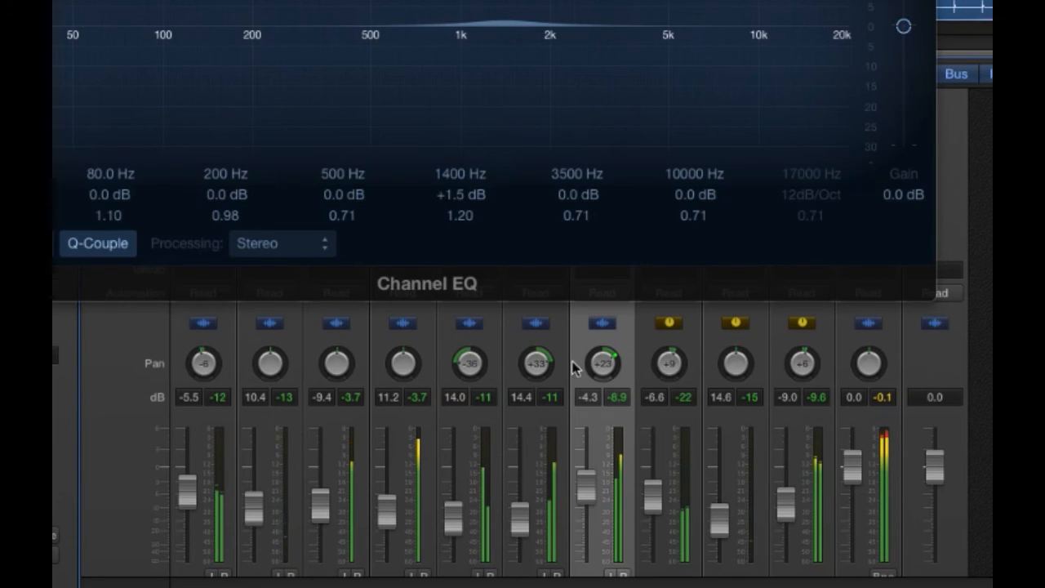
left_click_drag(596, 372, 596, 377)
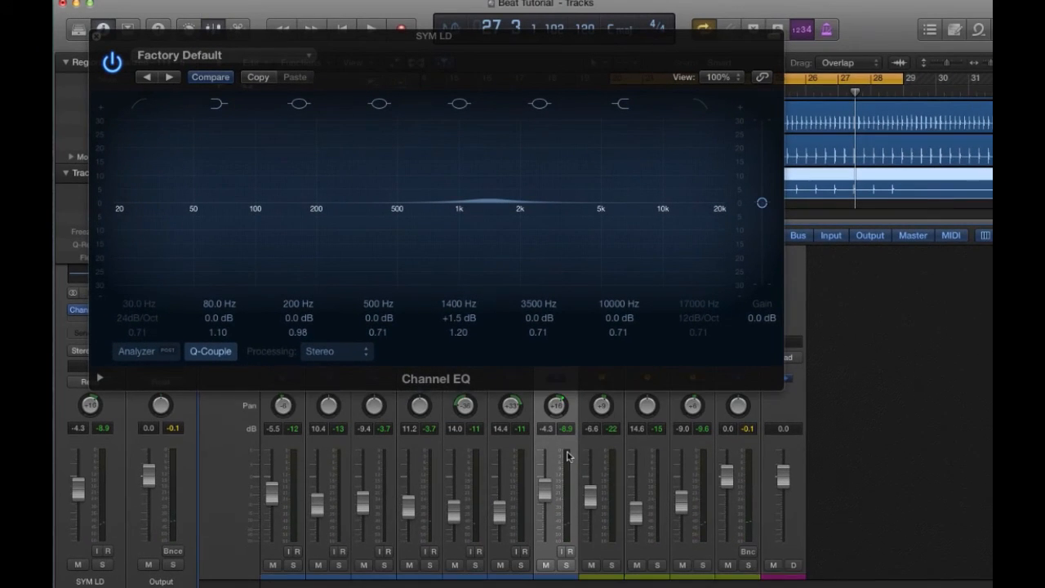
Close the SYM LD EQ window and play the mix from the beginning with cycle mode off
scroll(593, 471, "up", 2)
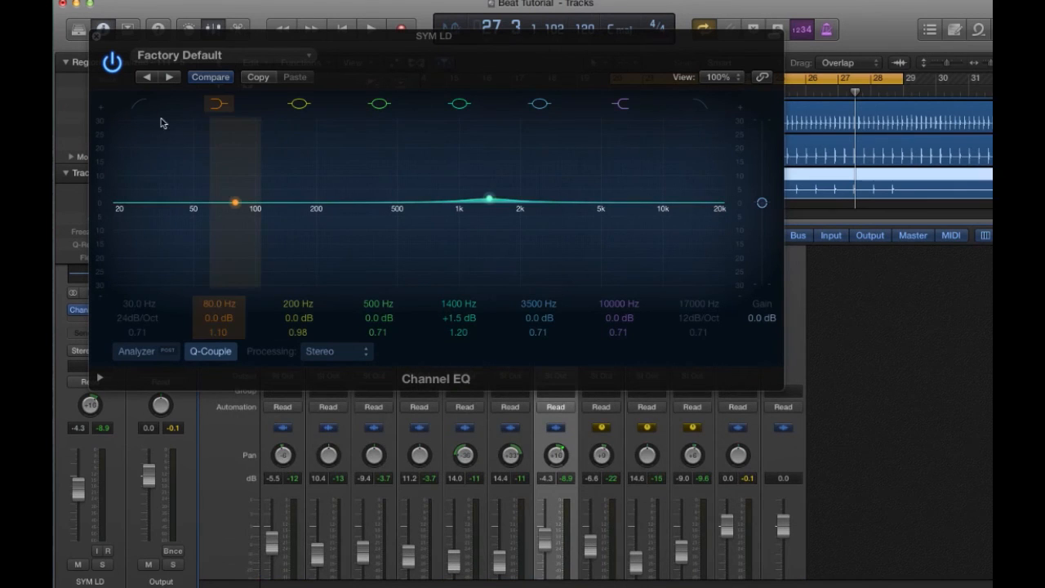
left_click(687, 268)
key("super+w")
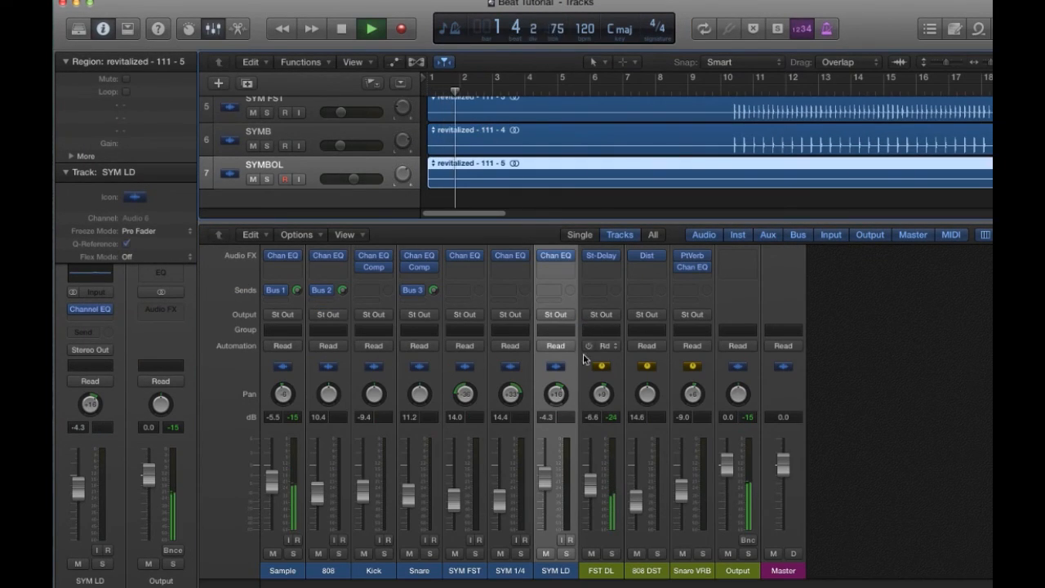
Lower the SYM FST channel's level to -15.4 dB while listening to the full mix
scroll(728, 146, "up", 2)
scroll(728, 145, "up", 1)
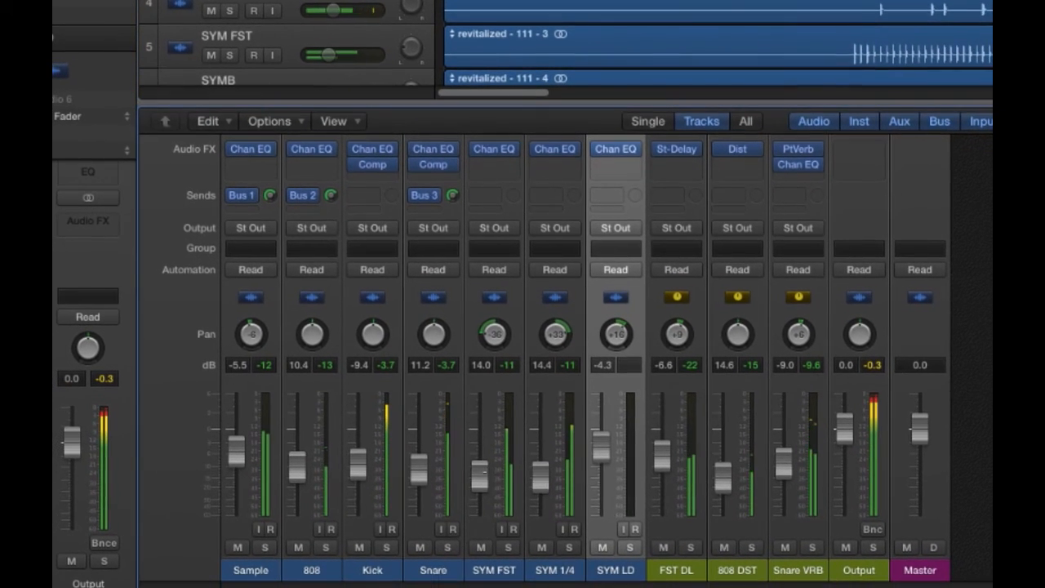
left_click_drag(484, 469, 484, 472)
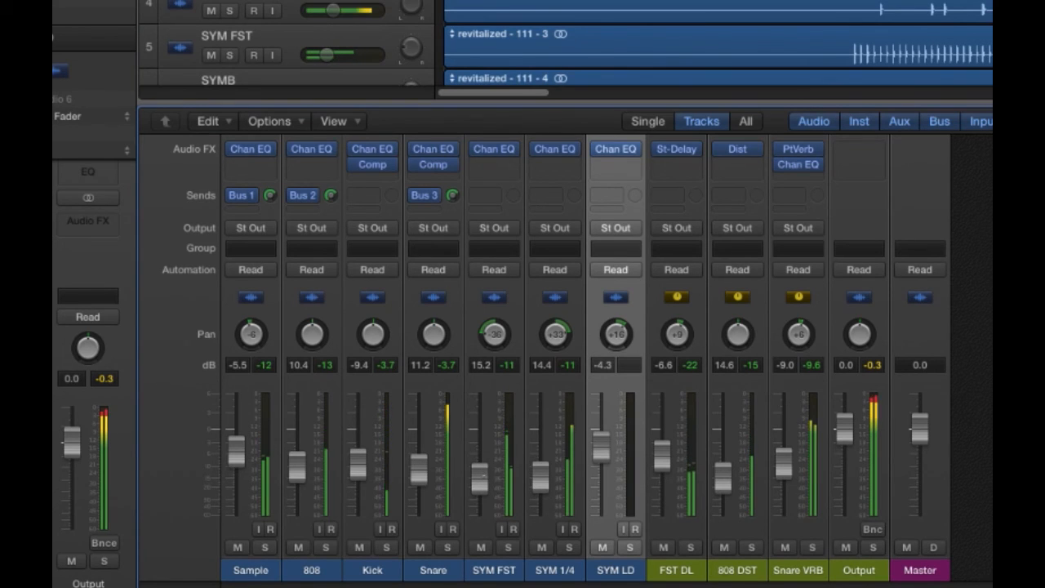
left_click_drag(483, 473, 480, 476)
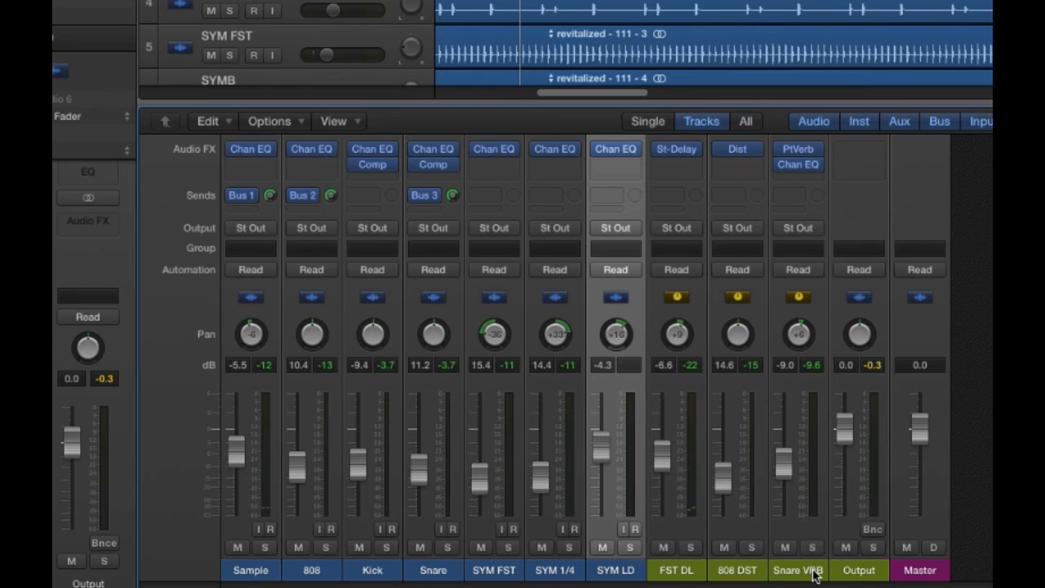
Lower all channels from Sample through Snare VRB together by 2 dB, bringing Sample to -7.5 dB and Kick to -11.4 dB
left_click_drag(809, 568, 194, 490)
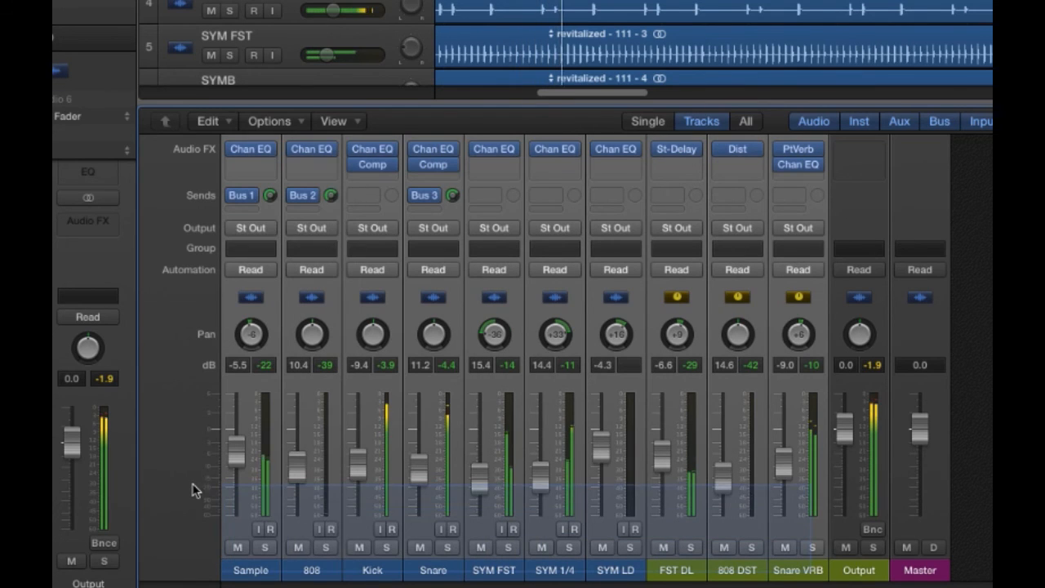
left_click_drag(360, 464, 362, 483)
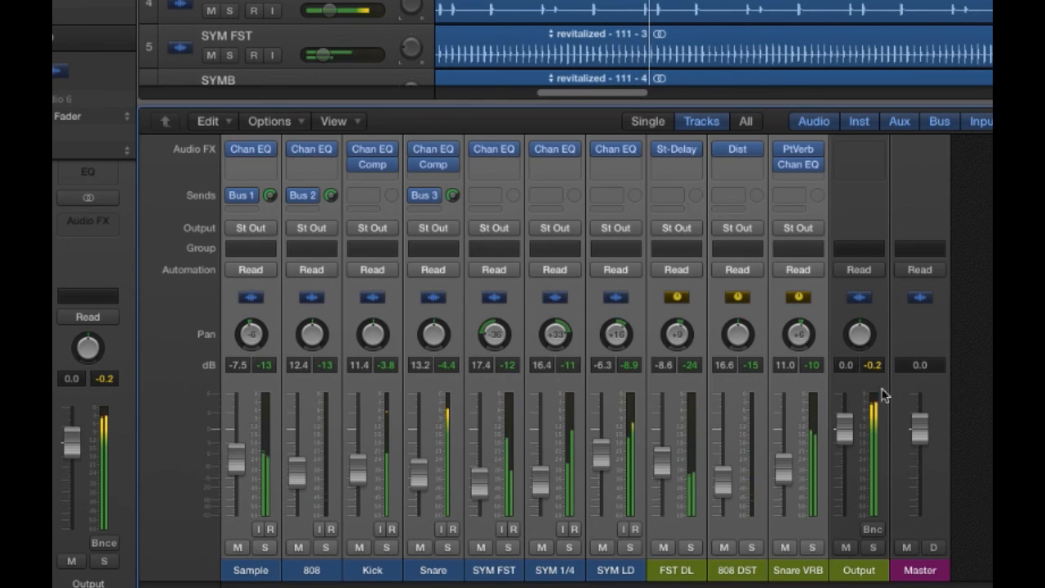
Insert the iZotope Ozone 5 Audio Unit on the Output channel and position its window clear of the channel names
left_click(923, 164)
left_click(857, 148)
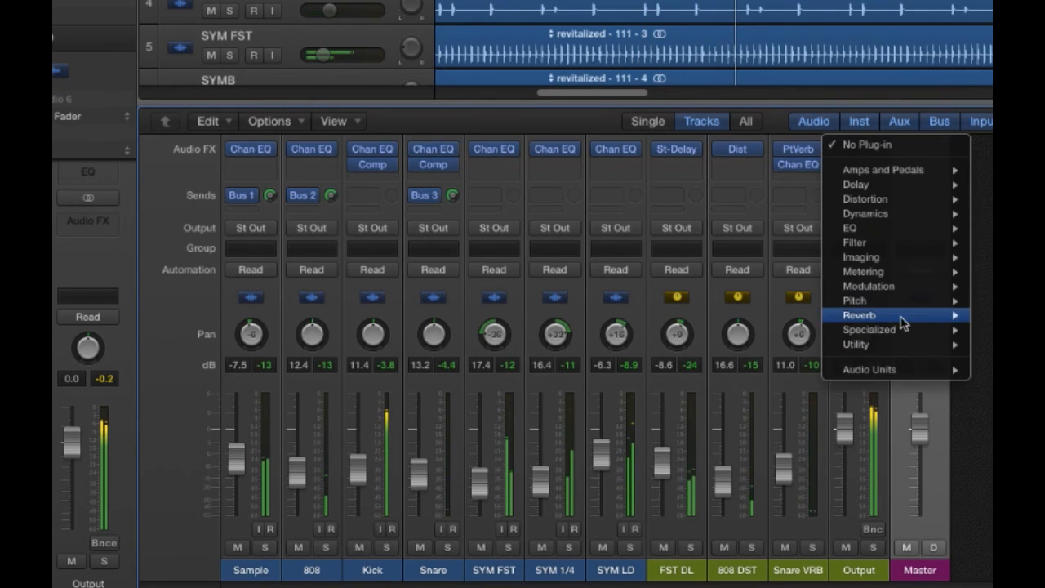
mouse_move(933, 369)
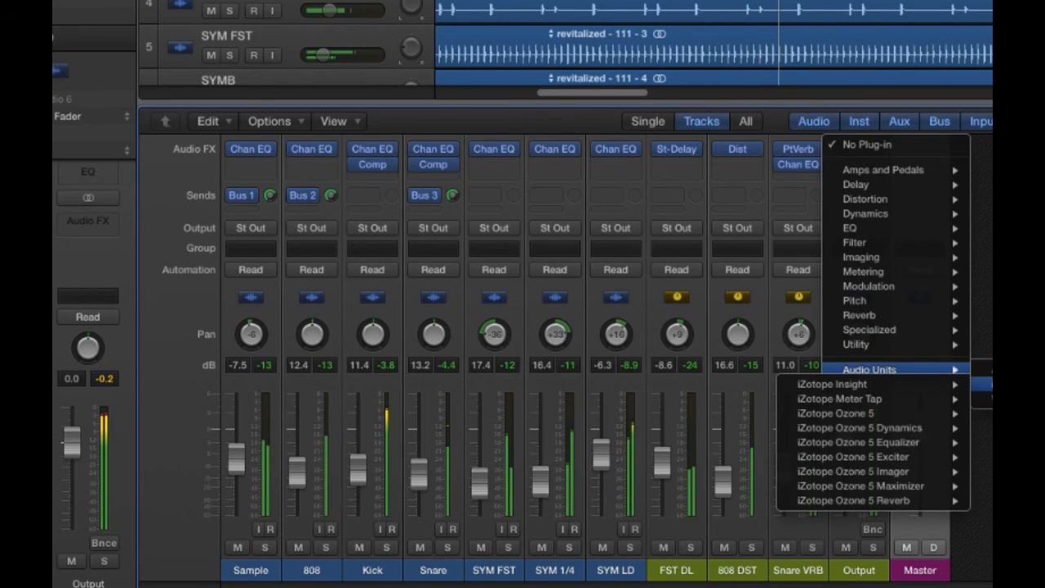
mouse_move(791, 415)
left_click(758, 415)
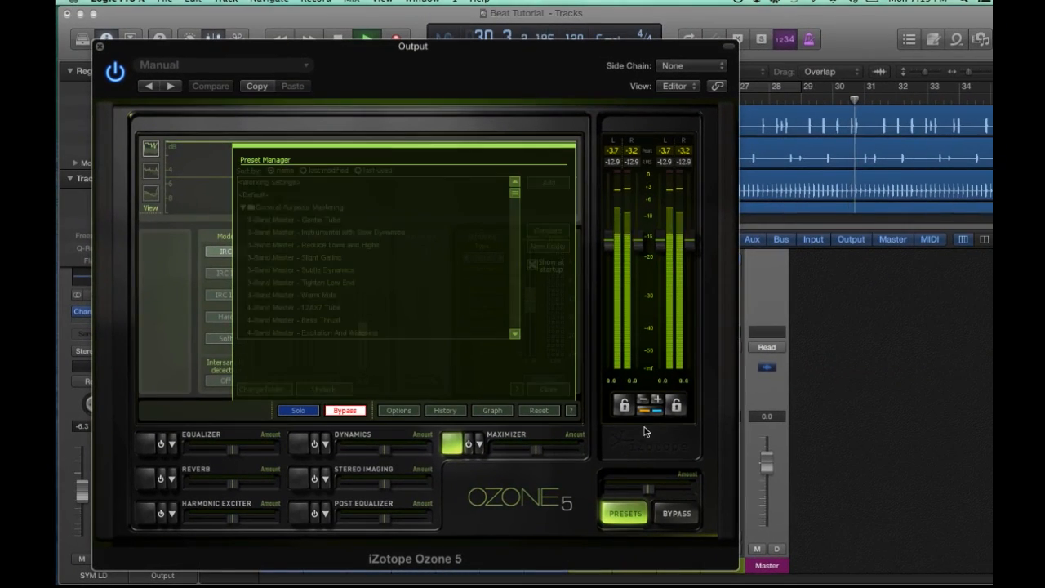
left_click_drag(480, 56, 527, 41)
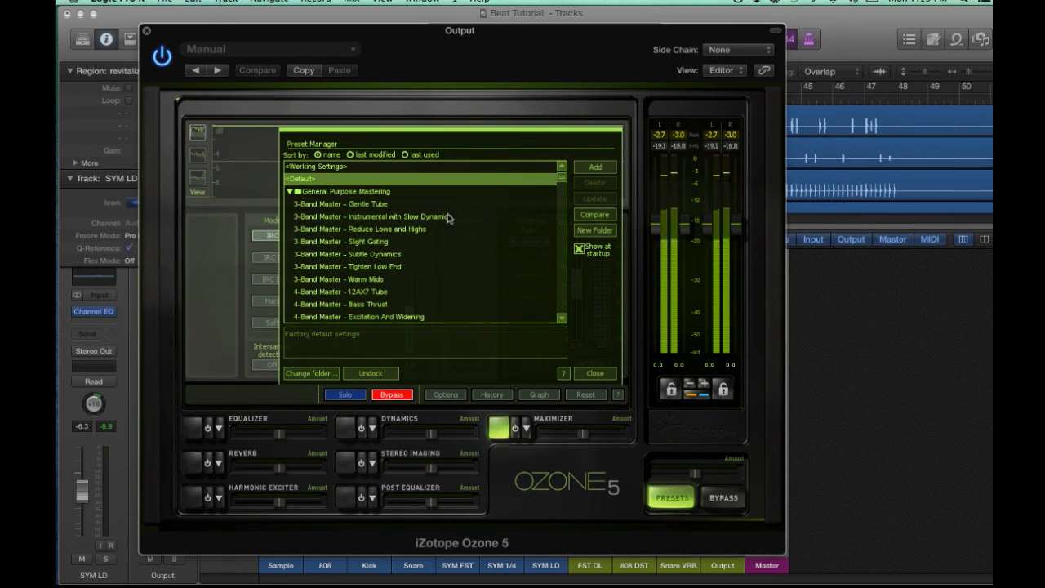
Browse Ozone's General Purpose Mastering presets and try CD Master on the mix
scroll(426, 235, "down", 2)
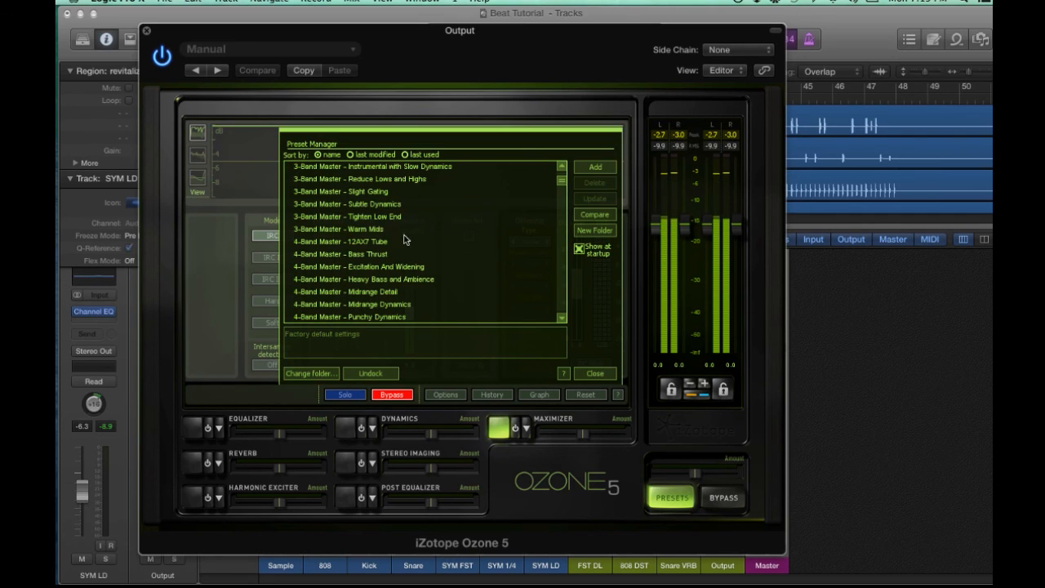
scroll(408, 237, "down", 2)
scroll(440, 235, "up", 3)
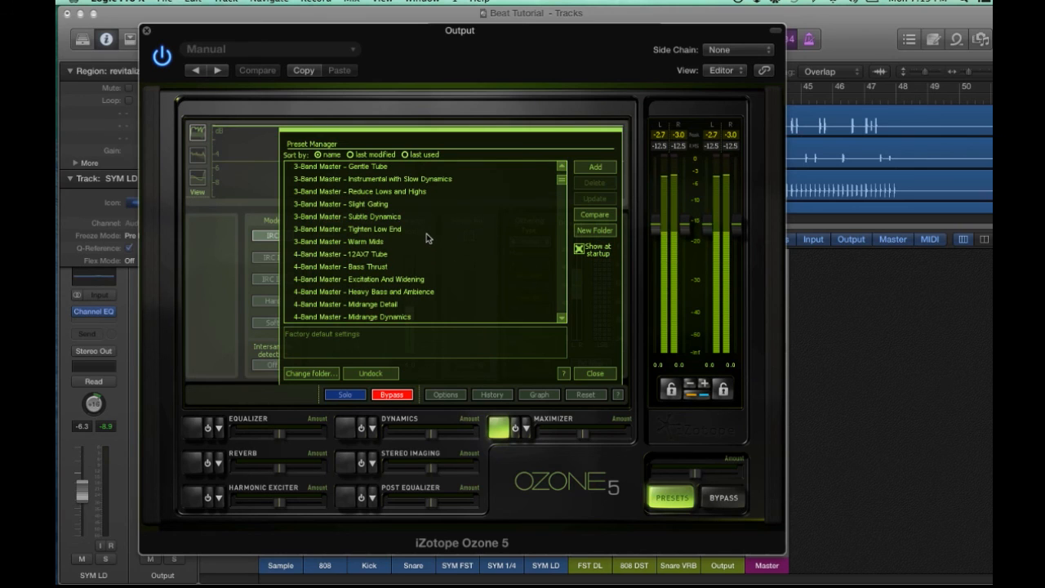
scroll(422, 236, "down", 1)
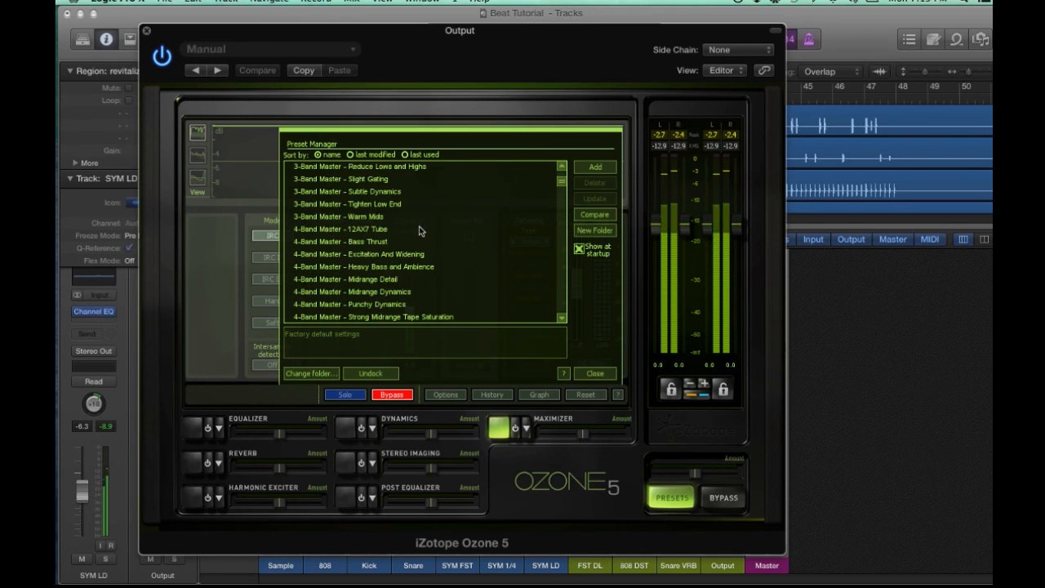
scroll(426, 232, "down", 8)
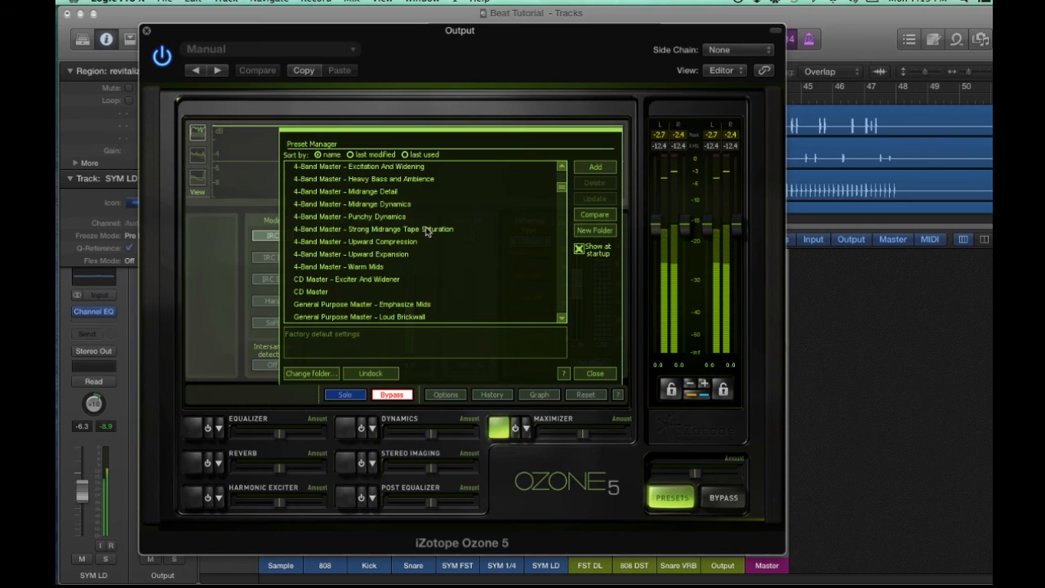
scroll(469, 208, "down", 1)
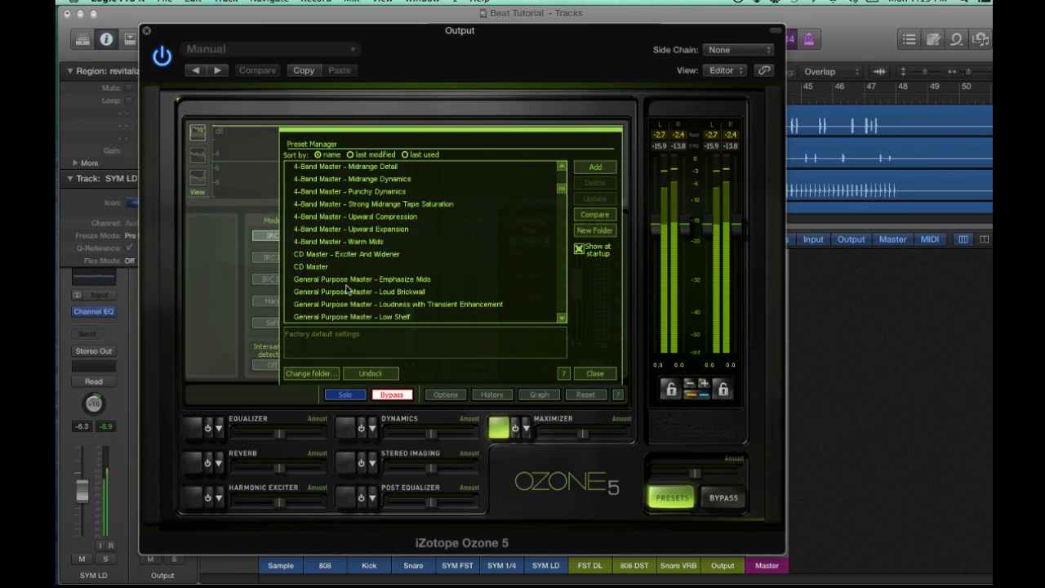
left_click(326, 268)
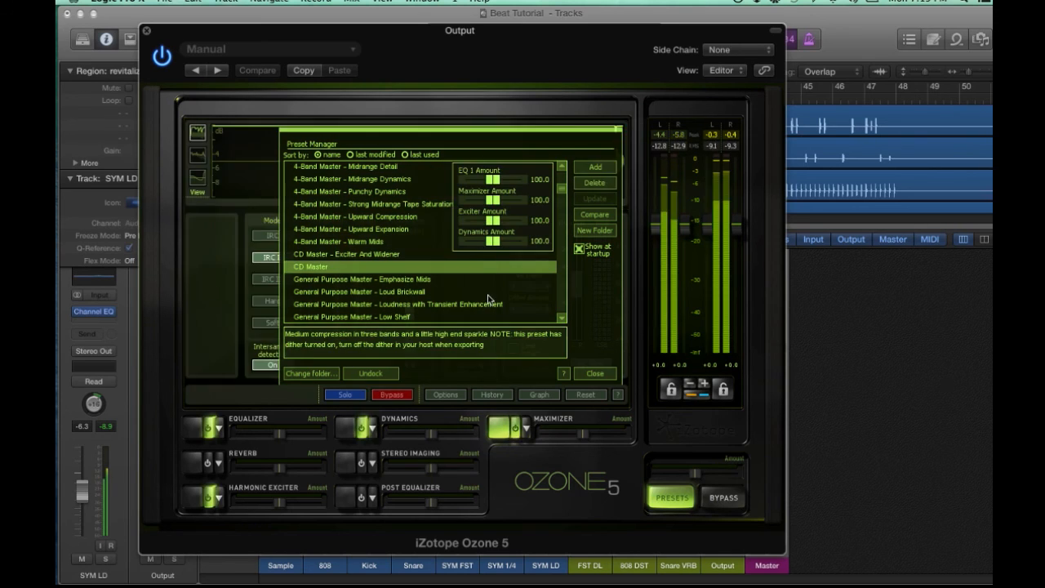
Try the Hip Hop Master - Basic preset from Ozone's Genre-Specific Mastering folder
scroll(376, 241, "down", 4)
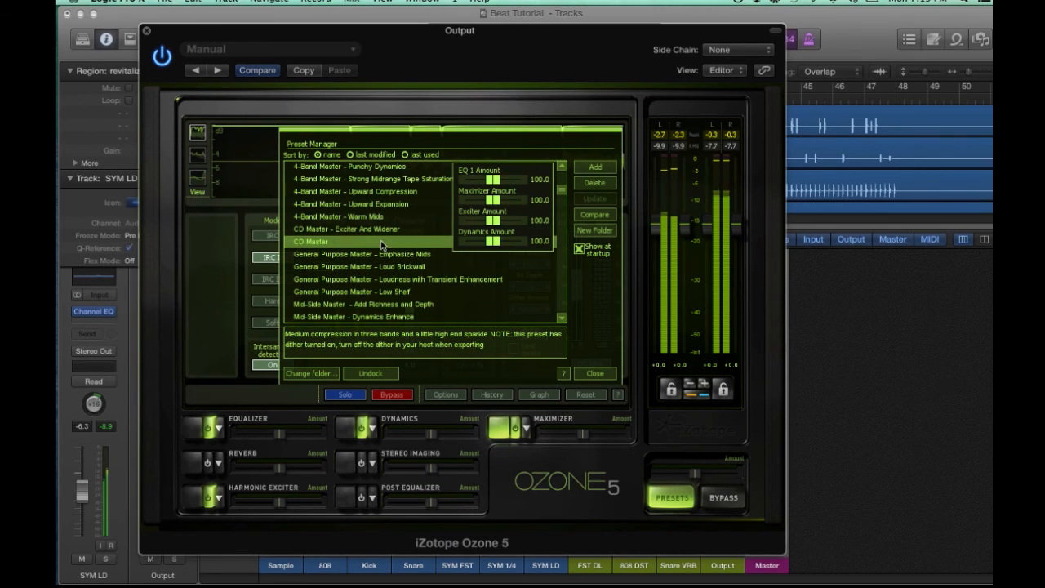
scroll(388, 247, "down", 11)
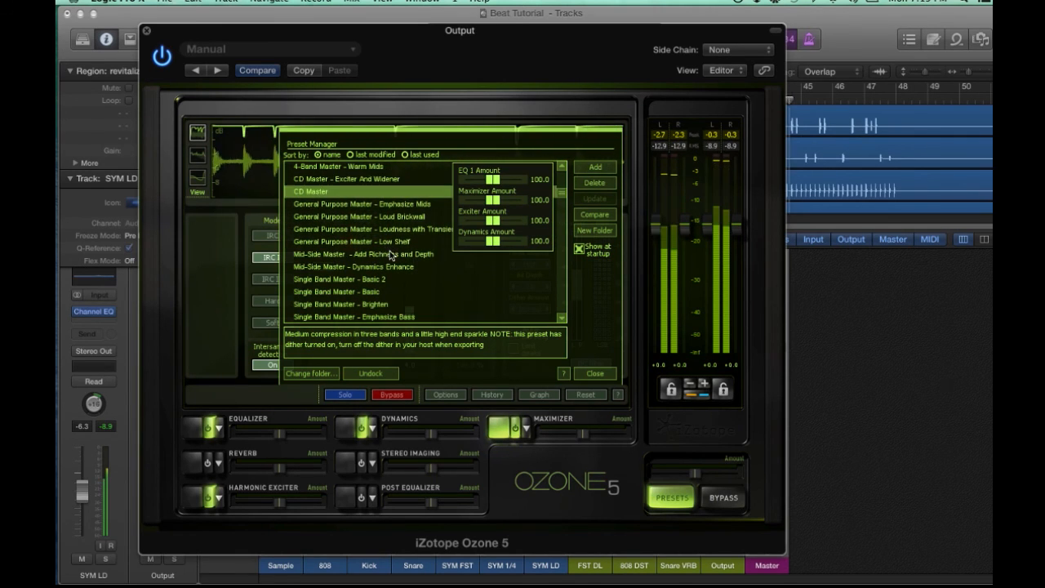
scroll(390, 262, "down", 7)
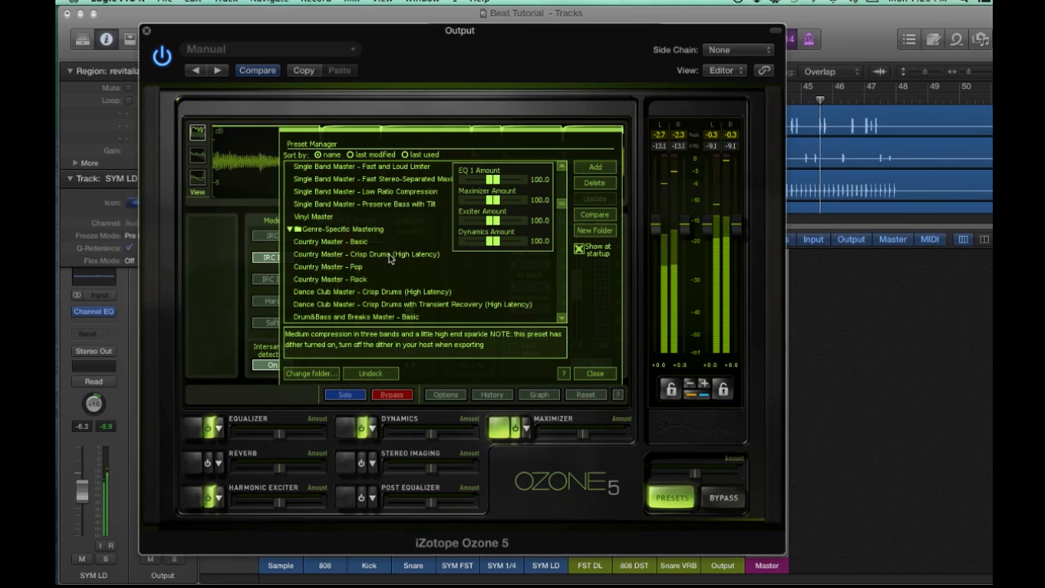
scroll(396, 269, "down", 6)
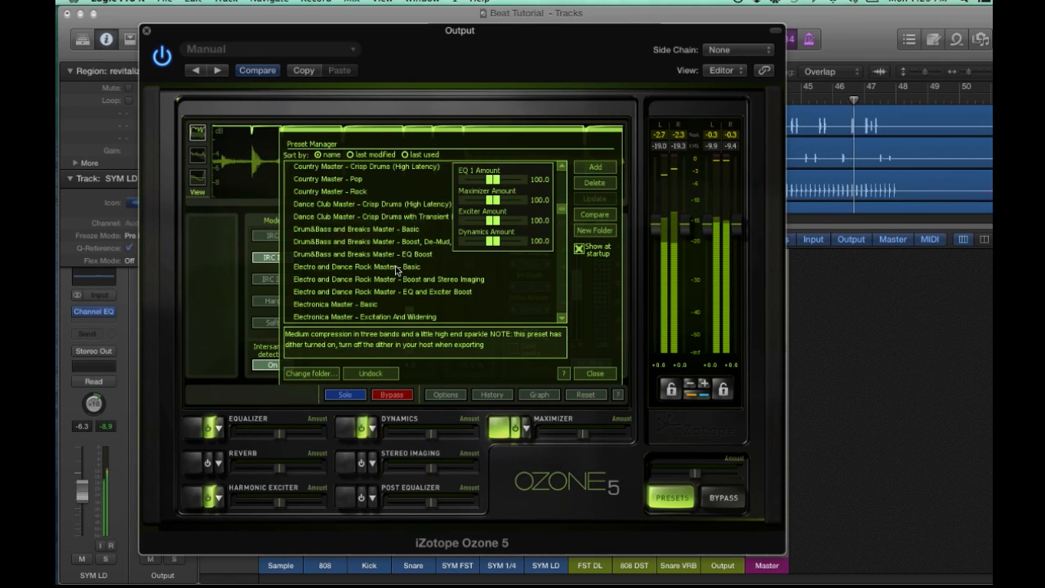
left_click(367, 307)
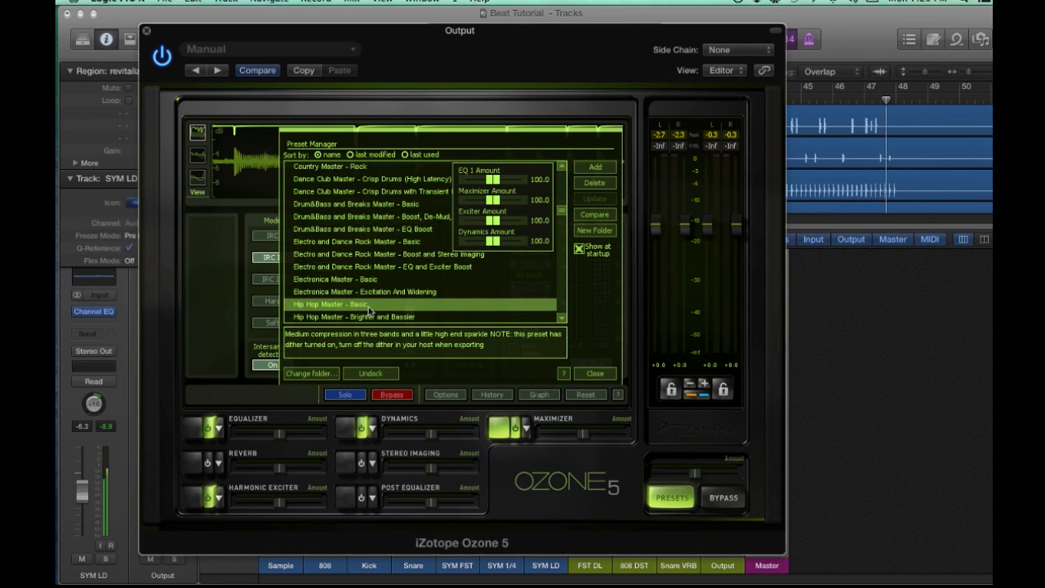
Audition the Hip Hop Master - Dirty Bass preset on the playing mix
scroll(374, 266, "down", 1)
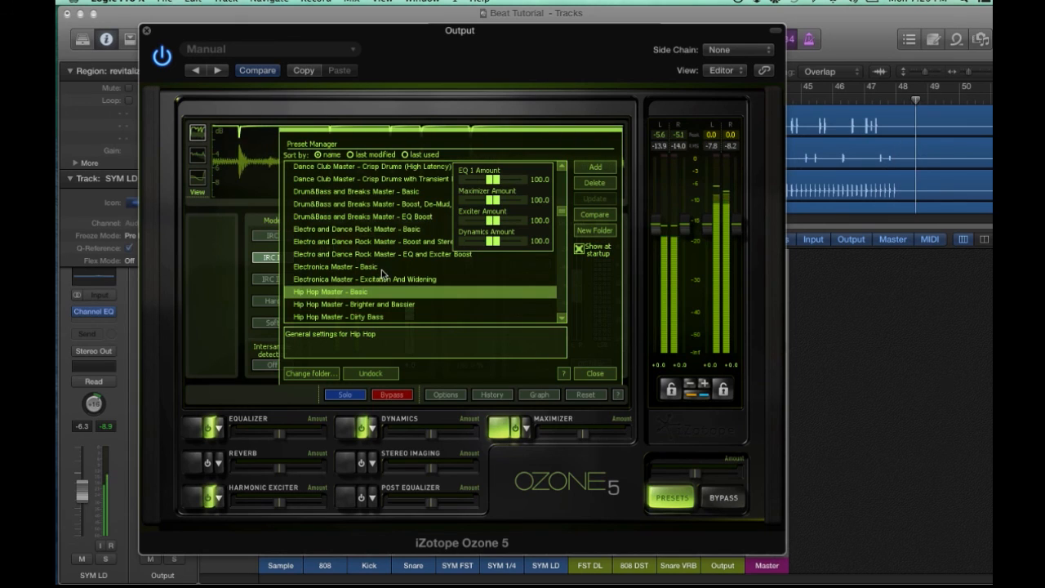
scroll(376, 270, "down", 3)
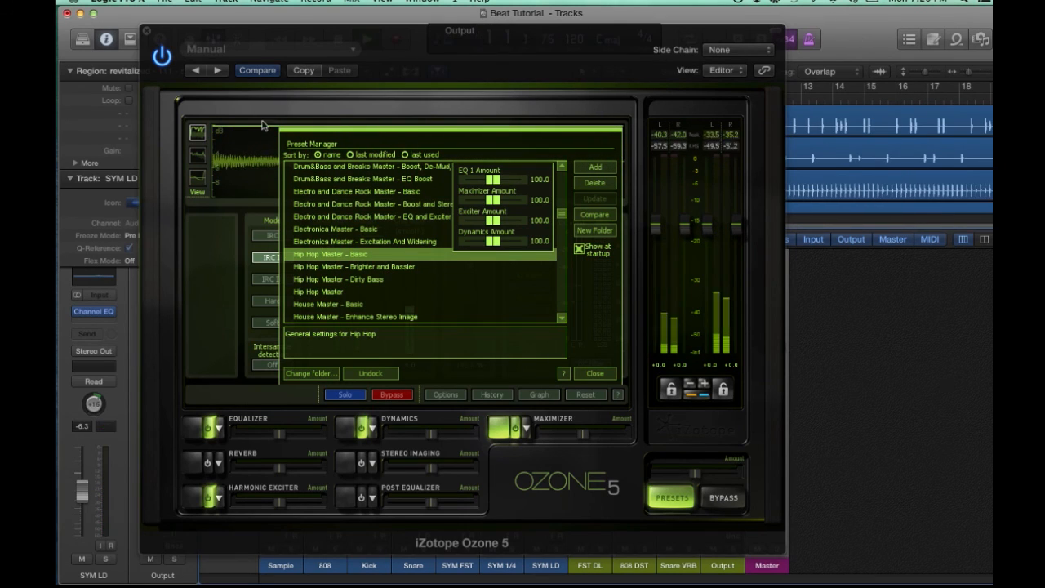
mouse_move(559, 48)
left_mouse_down()
mouse_move(525, 134)
mouse_move(431, 152)
mouse_move(542, 48)
left_mouse_up()
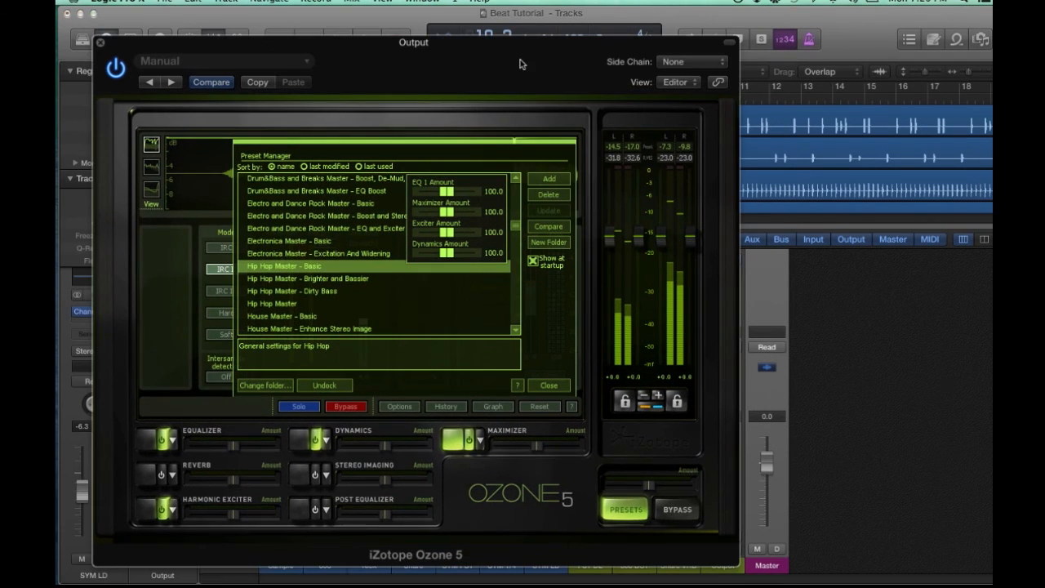
left_click(372, 291)
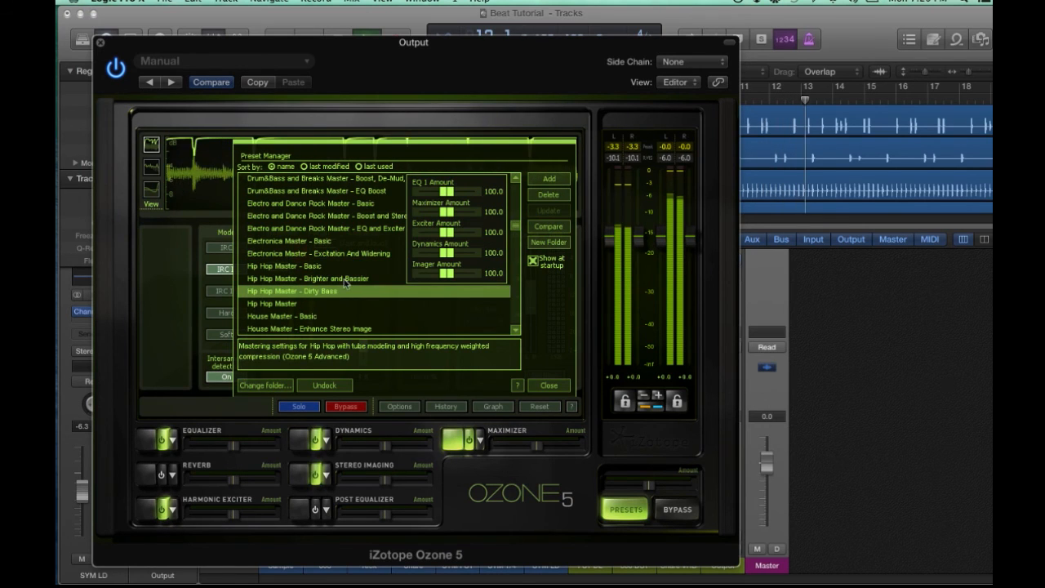
Look through the remaining genre, instrument and broadcast presets and load Reggae Master - Basic in Ozone 5
scroll(343, 283, "down", 1)
scroll(343, 284, "down", 3)
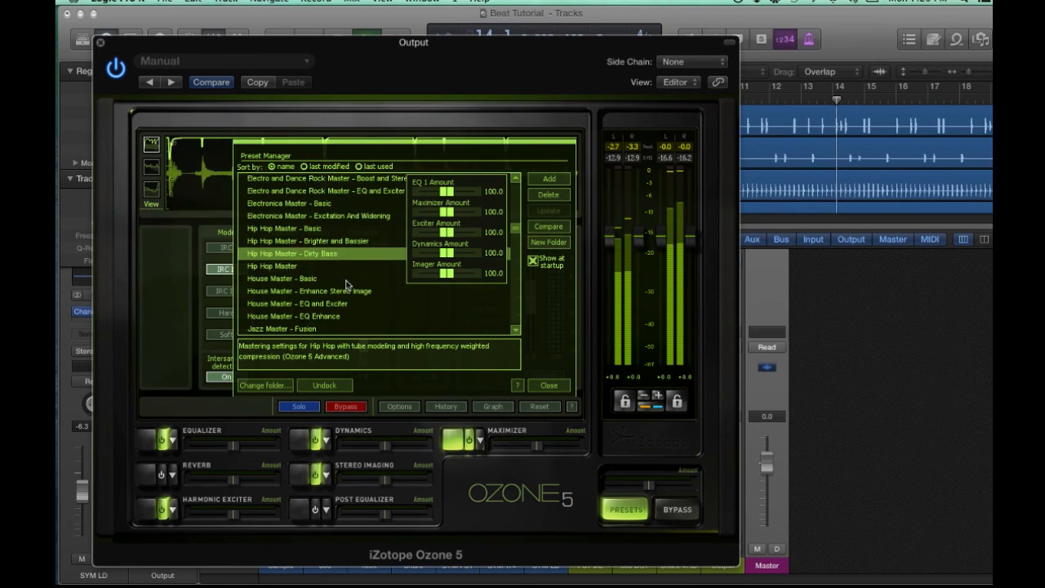
scroll(347, 282, "down", 11)
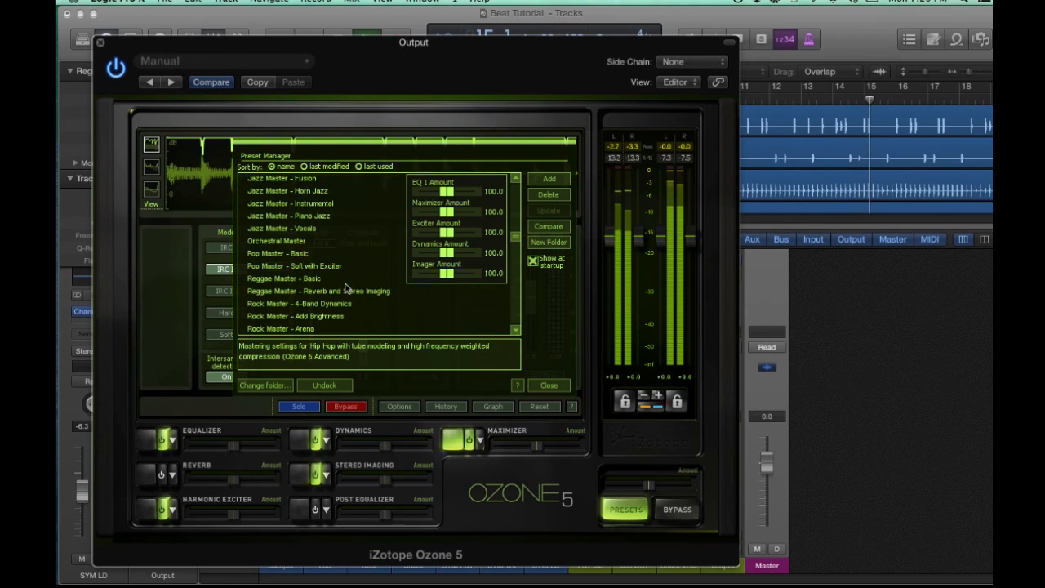
scroll(354, 293, "down", 7)
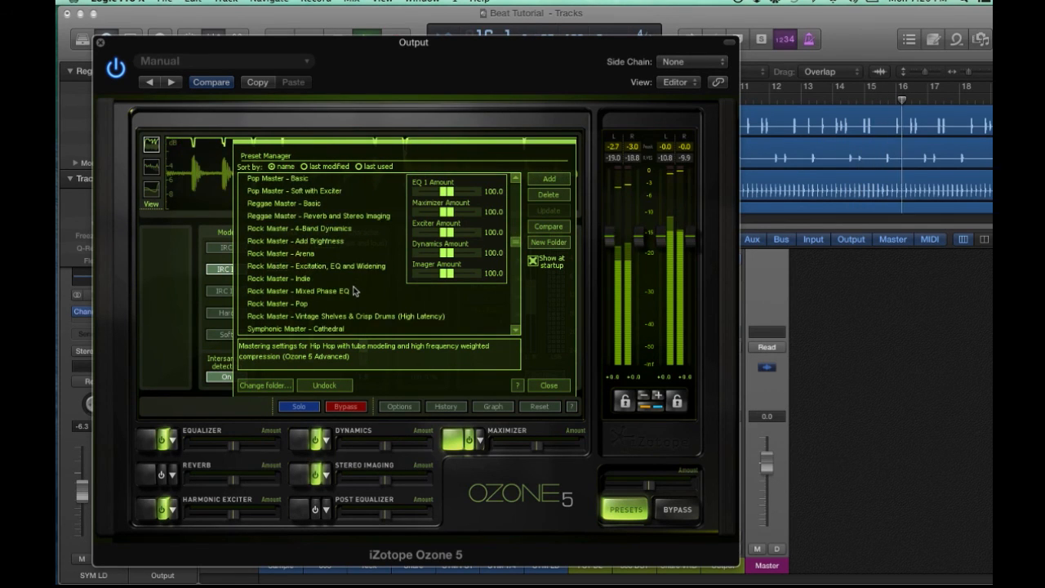
scroll(354, 288, "down", 20)
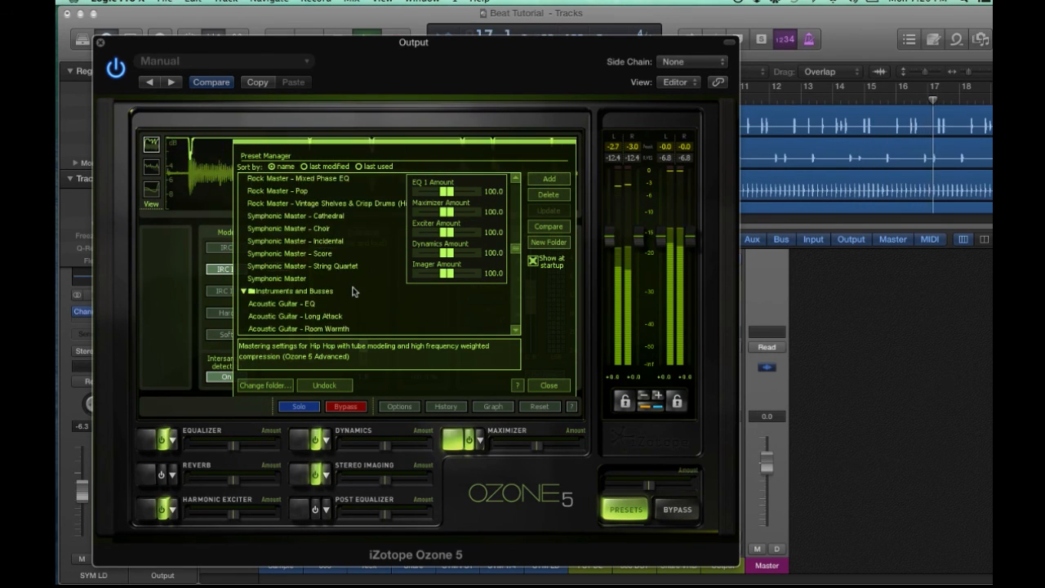
scroll(353, 291, "down", 20)
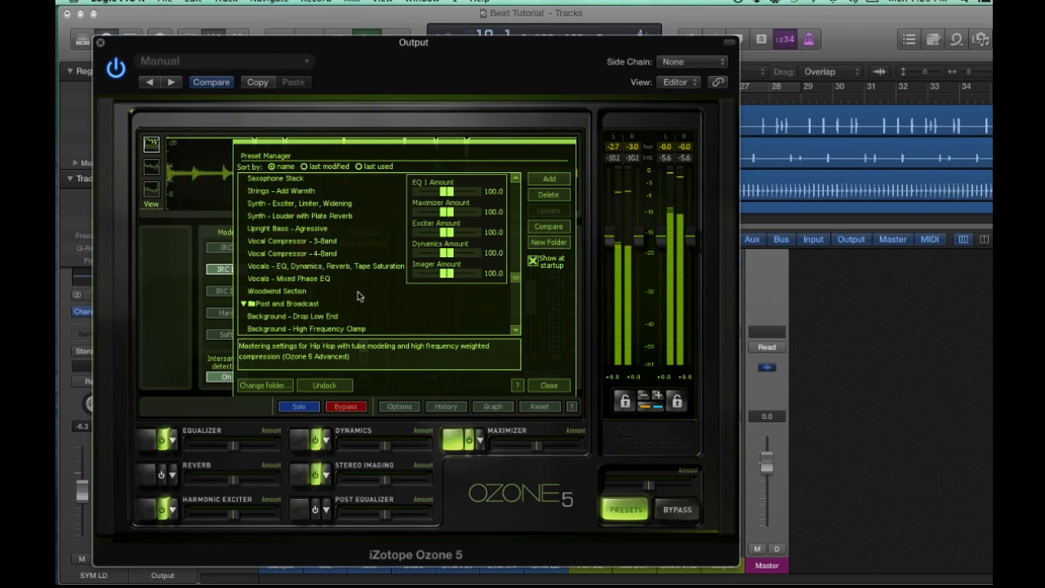
scroll(358, 295, "down", 3)
scroll(360, 296, "up", 8)
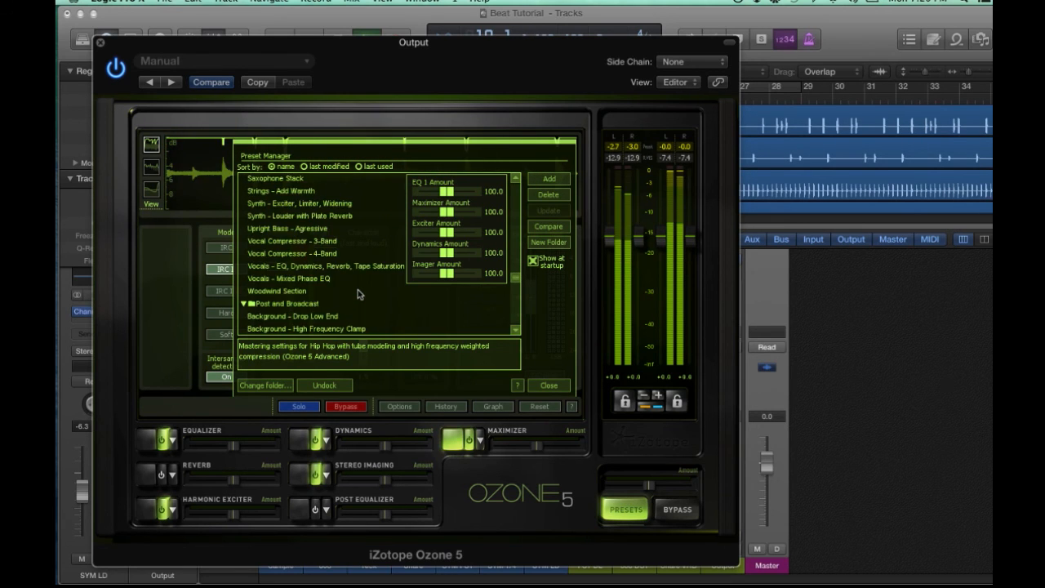
scroll(362, 297, "up", 20)
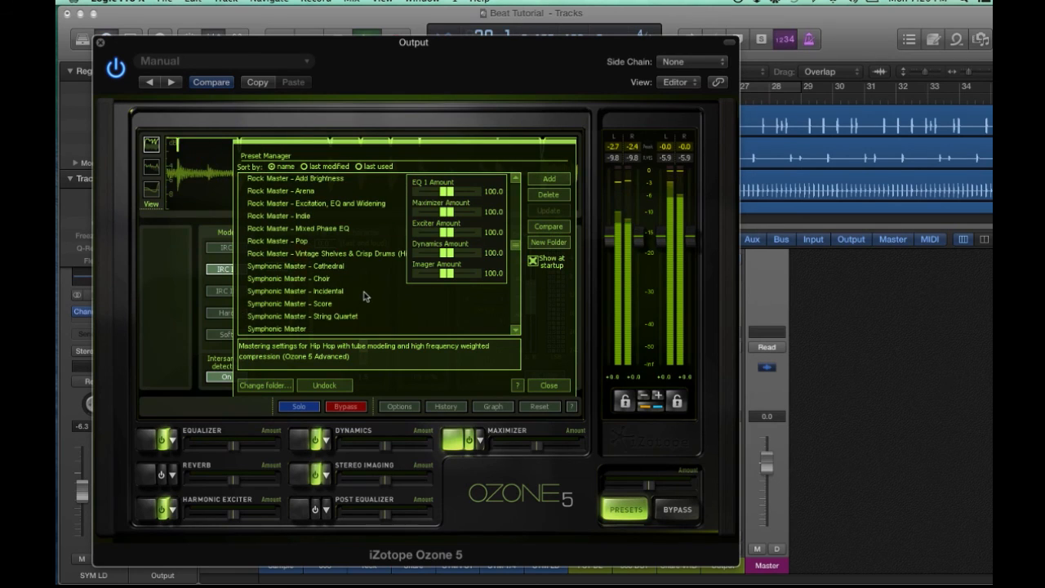
scroll(365, 299, "up", 4)
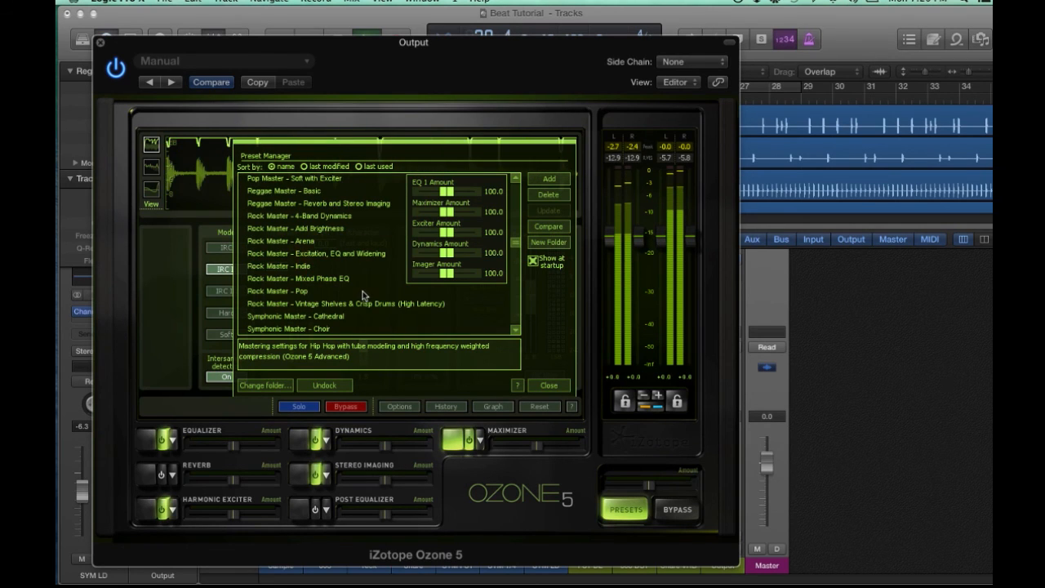
left_click(299, 193)
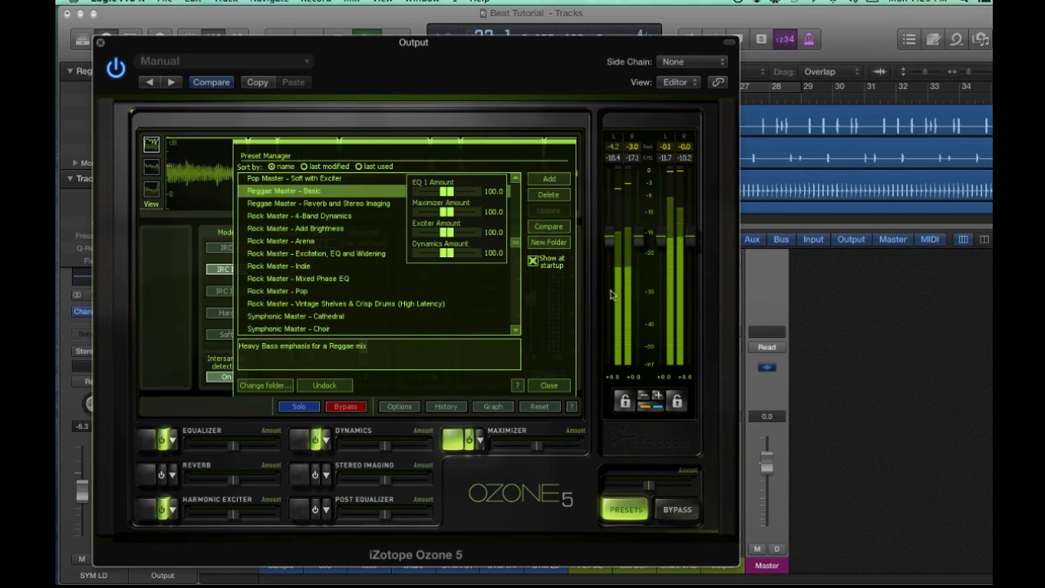